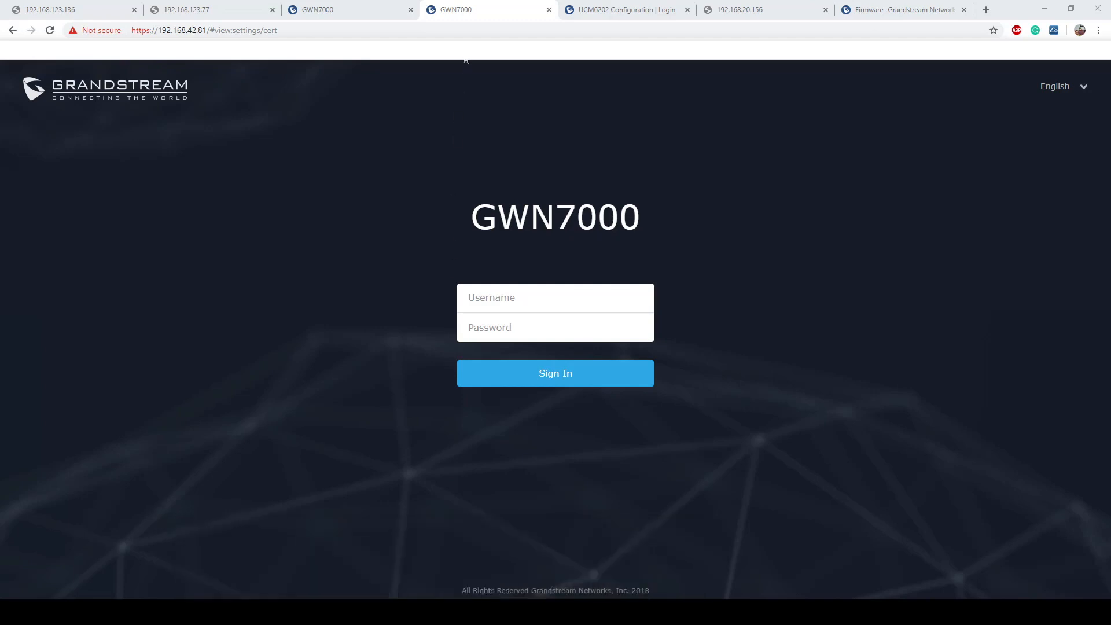
{"action": "left_click", "coordinate": [330, 13]}
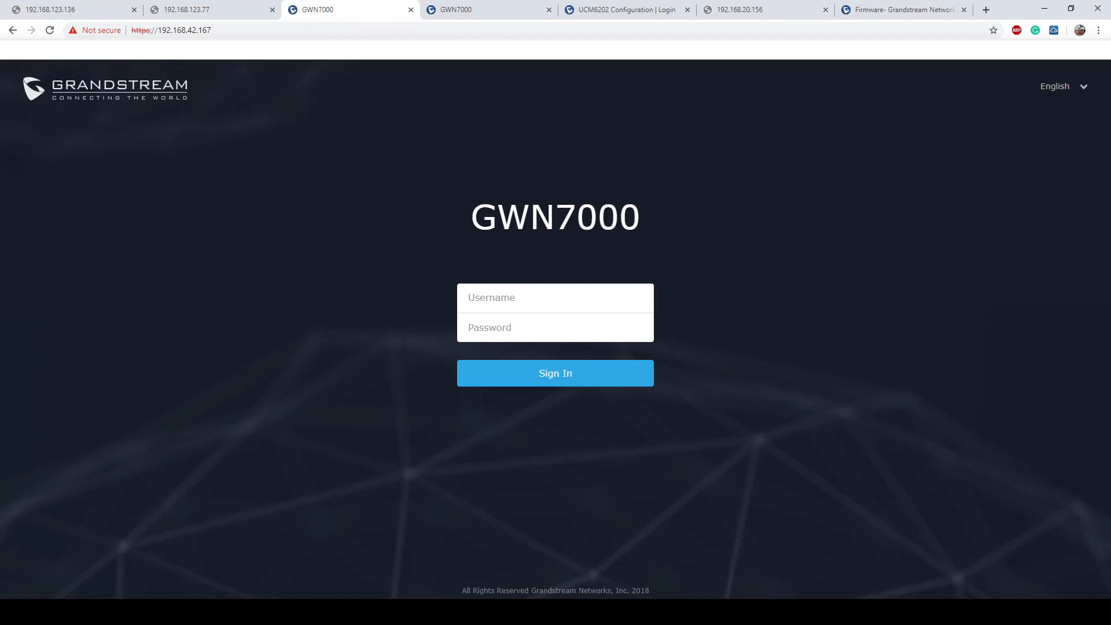
{"action": "left_click", "coordinate": [455, 11]}
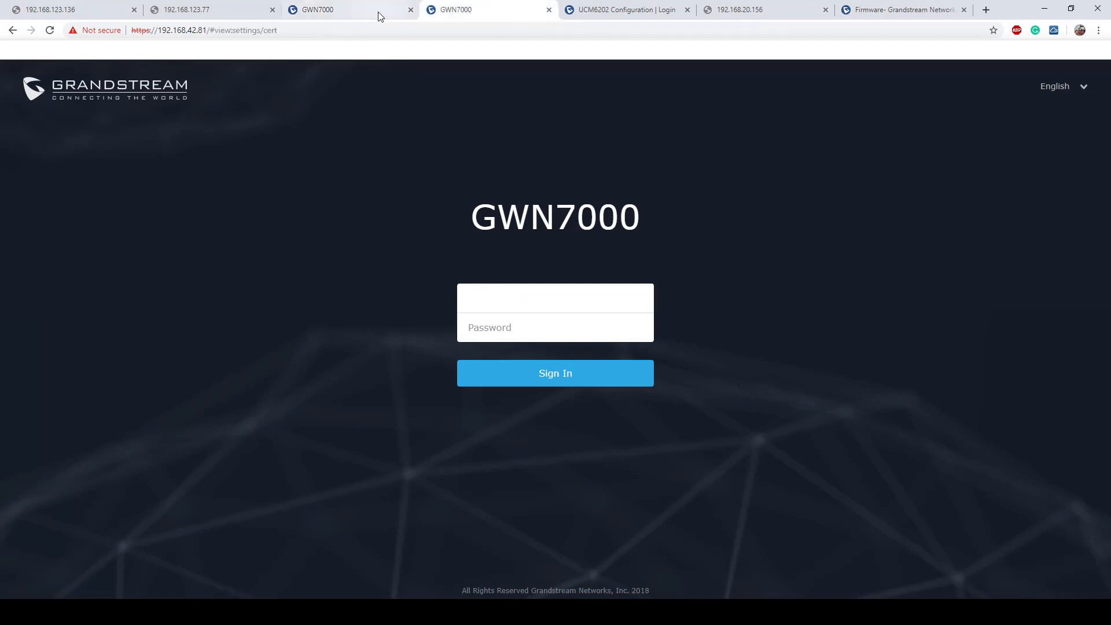
{"action": "left_click", "coordinate": [336, 12]}
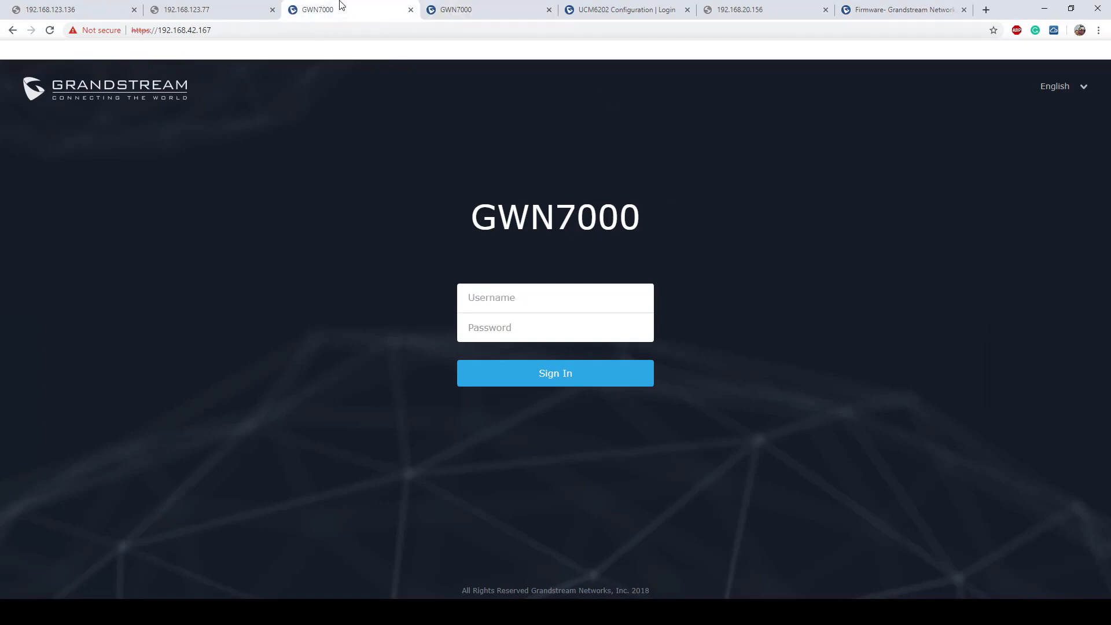
{"action": "left_click", "coordinate": [227, 7]}
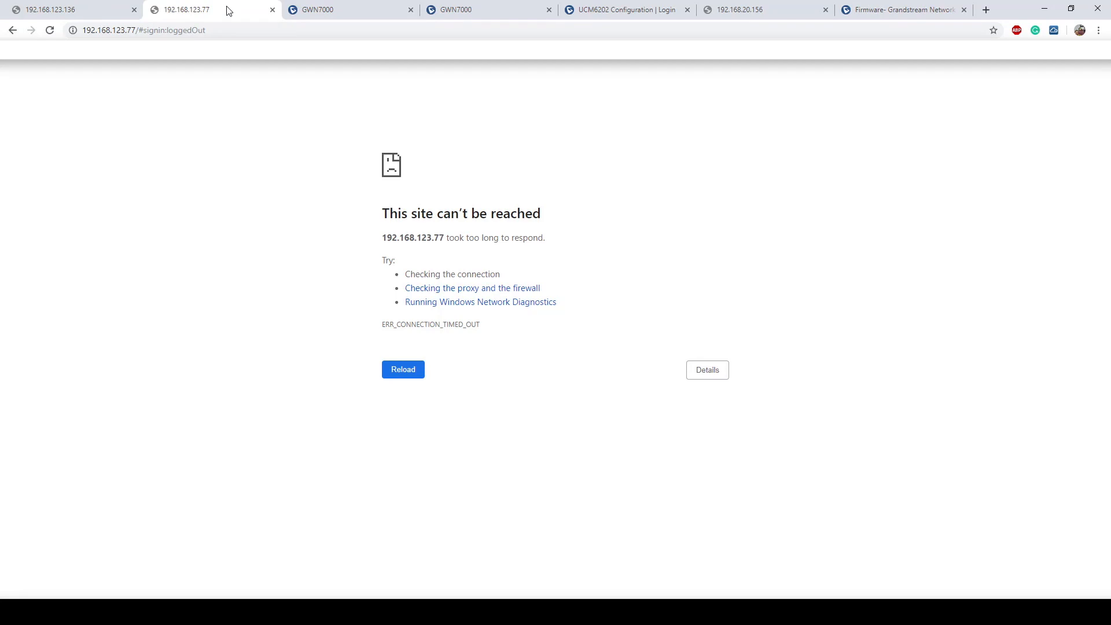
{"action": "left_click", "coordinate": [70, 10]}
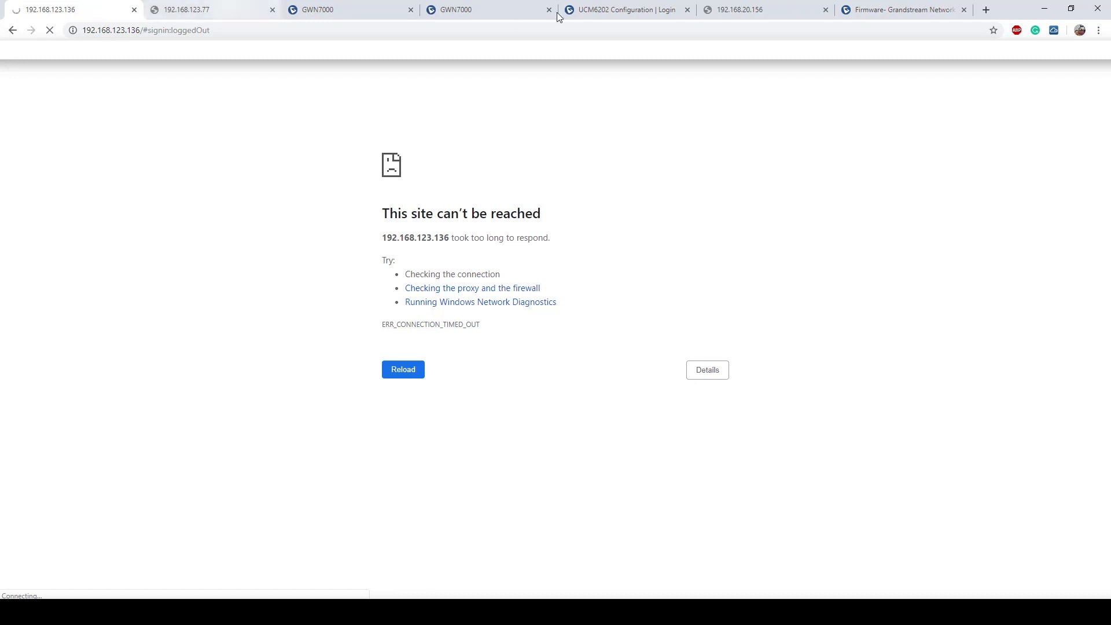
{"action": "left_click", "coordinate": [505, 11]}
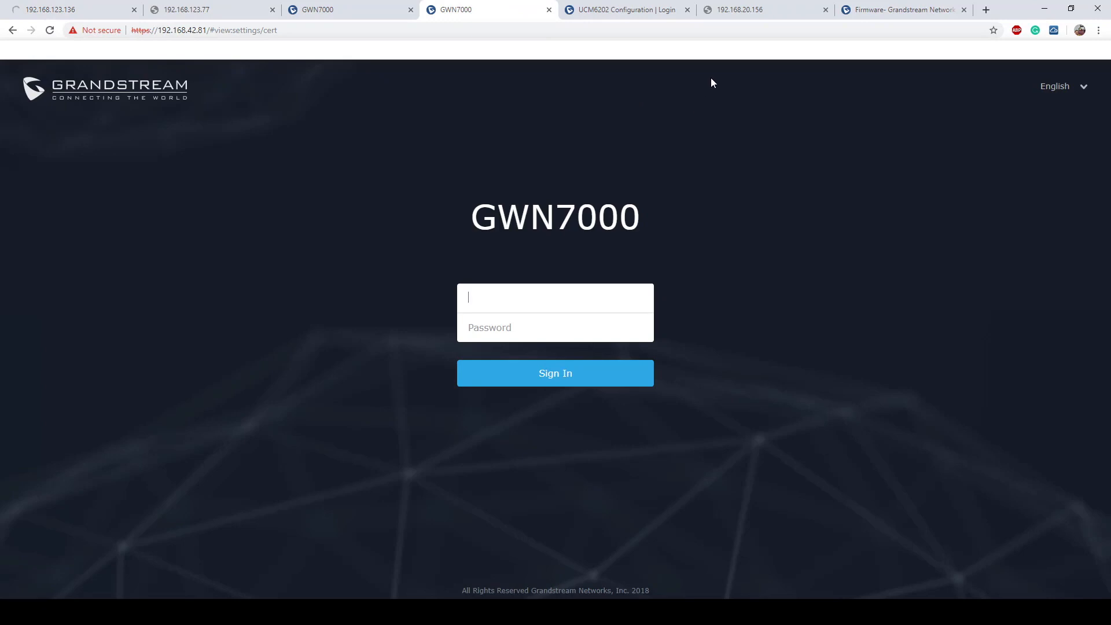
{"action": "left_click", "coordinate": [623, 12]}
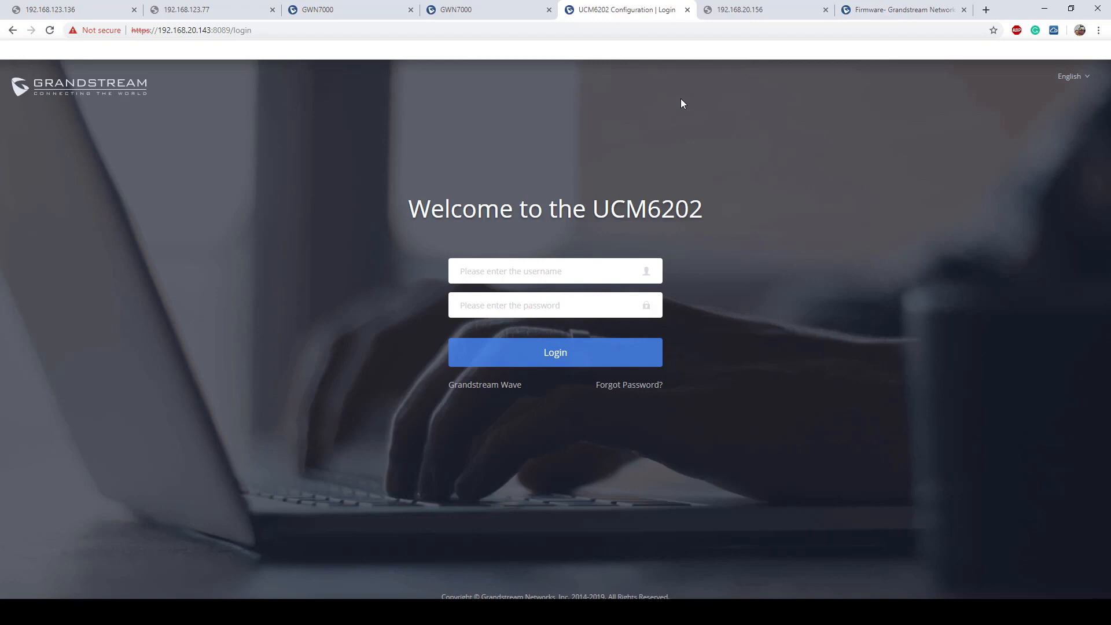
{"action": "left_click", "coordinate": [495, 13]}
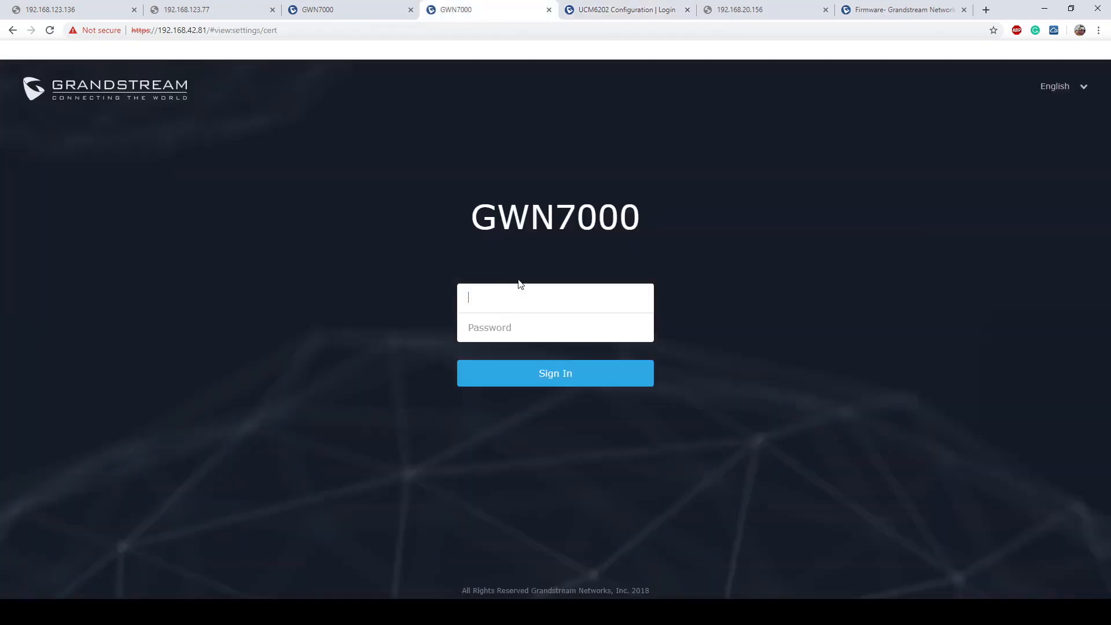
- Sign in to the GWN7000 web UI as admin with the account password
{"action": "type", "text": "admin"}
{"action": "key", "text": "Tab"}
{"action": "type", "text": "admin123"}
{"action": "key", "text": "Return"}
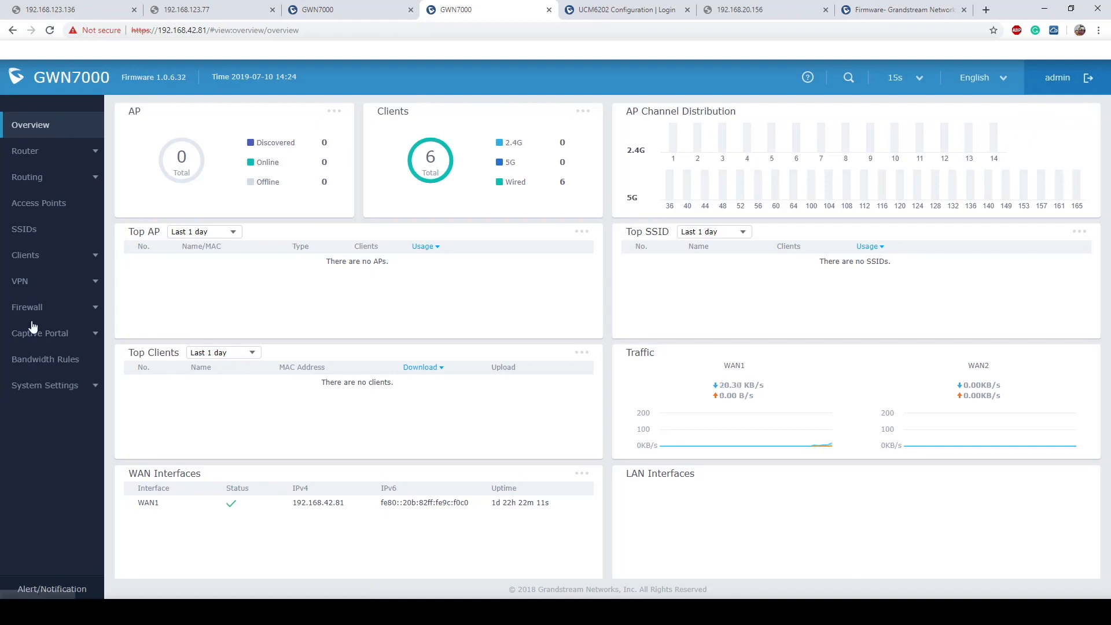
- Open System Settings > Cert. Manager and start adding a new CA
{"action": "left_click", "coordinate": [54, 385]}
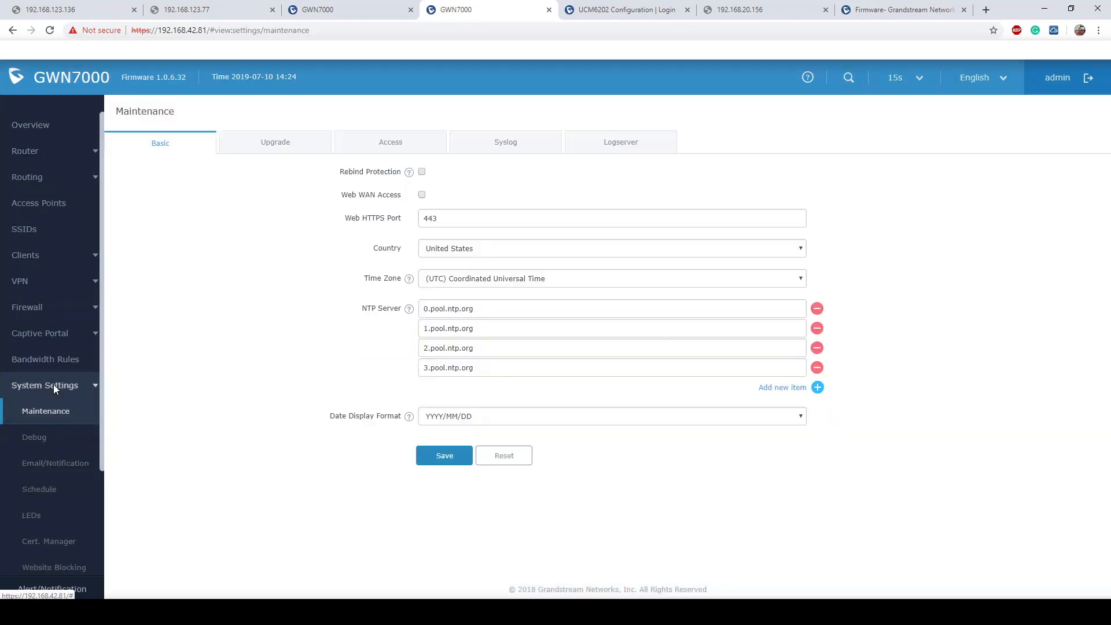
{"action": "scroll", "coordinate": [58, 452], "scroll_direction": "down", "scroll_amount": 2}
{"action": "left_click", "coordinate": [58, 478]}
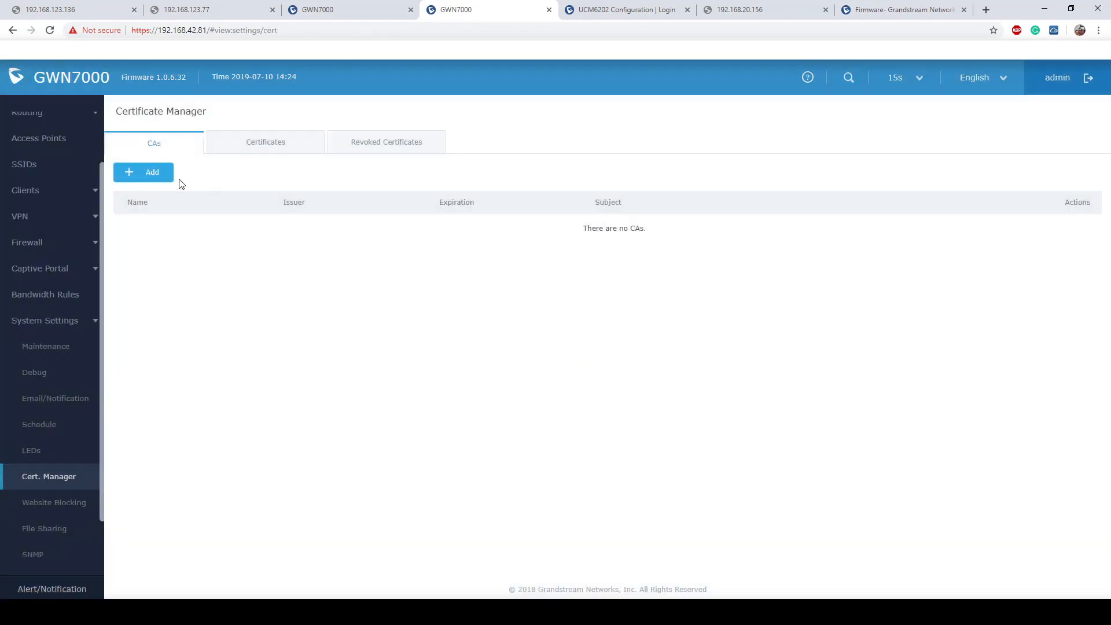
{"action": "left_click", "coordinate": [148, 179]}
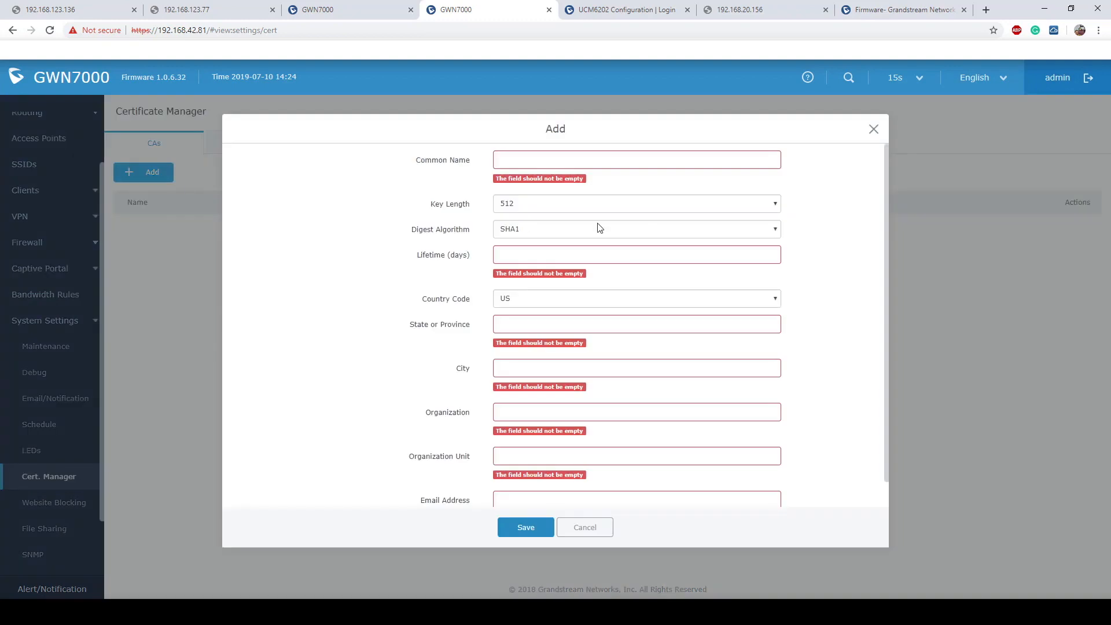
- Give the new CA Common Name Remote7000, a 2048-bit key and a 999999-day lifetime
{"action": "left_click", "coordinate": [567, 159]}
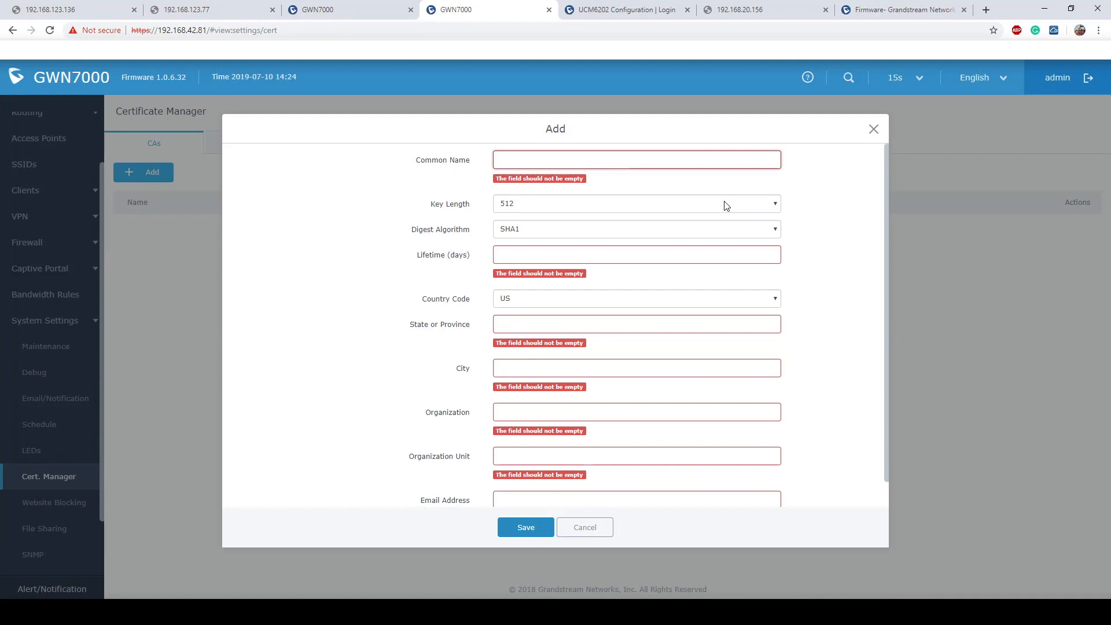
{"action": "type", "text": "Remote"}
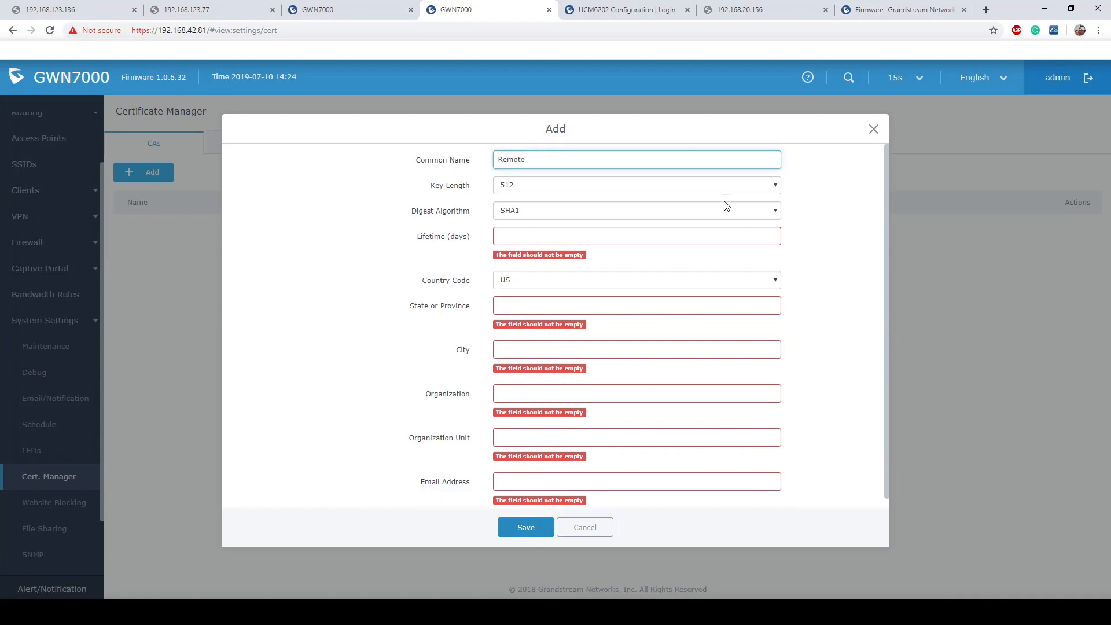
{"action": "type", "text": "&"}
{"action": "type", "text": "700"}
{"action": "type", "text": "0"}
{"action": "left_click", "coordinate": [759, 187]}
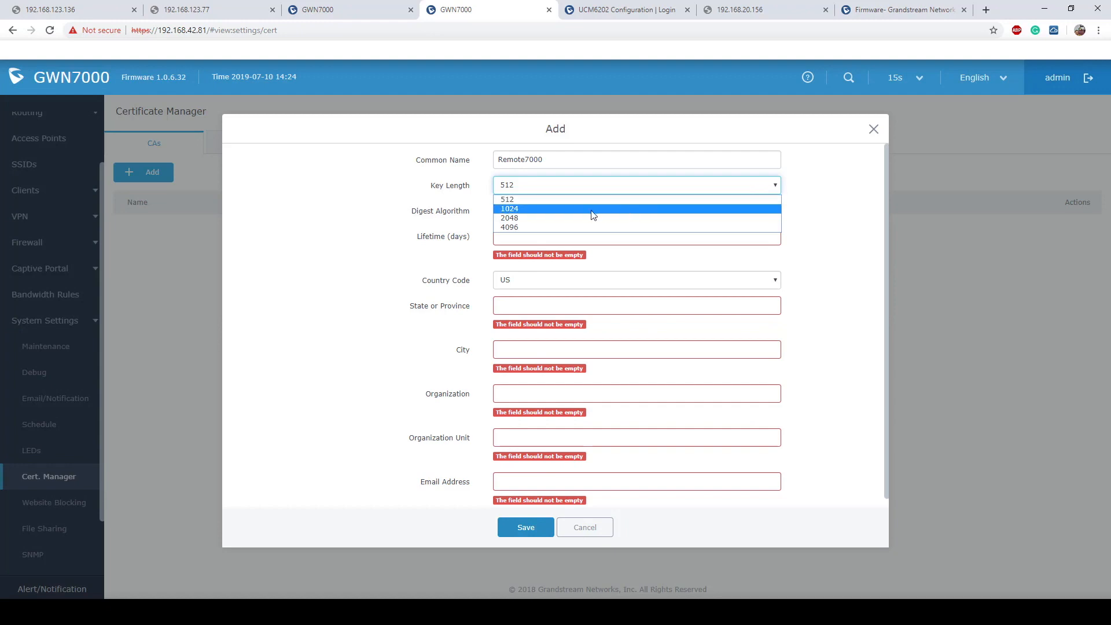
{"action": "left_click", "coordinate": [533, 218]}
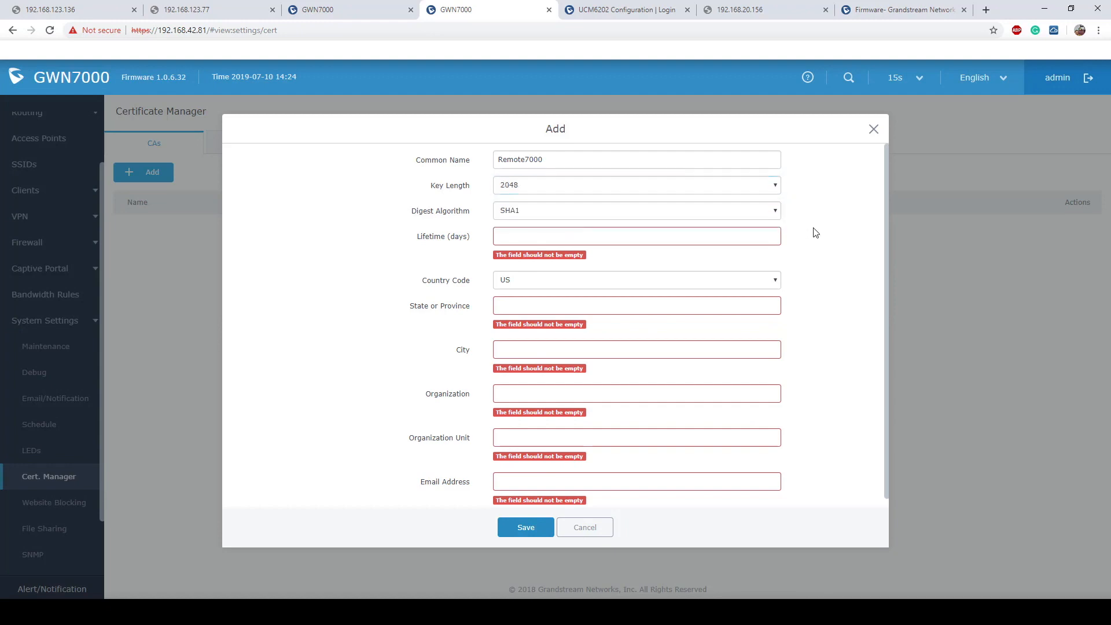
{"action": "left_click", "coordinate": [663, 238]}
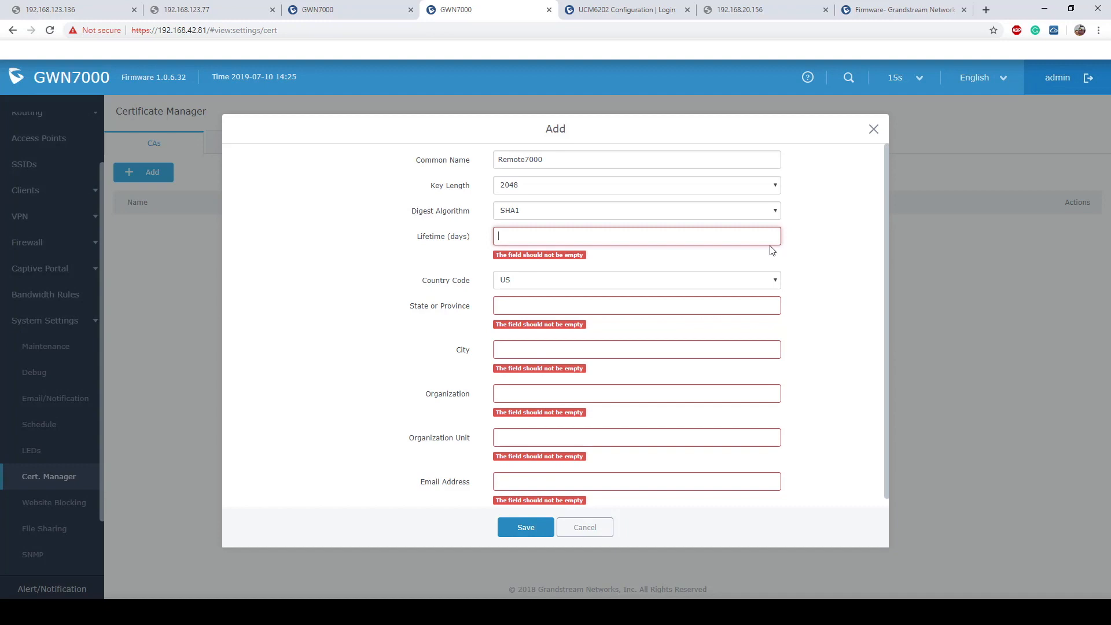
{"action": "type", "text": "9999"}
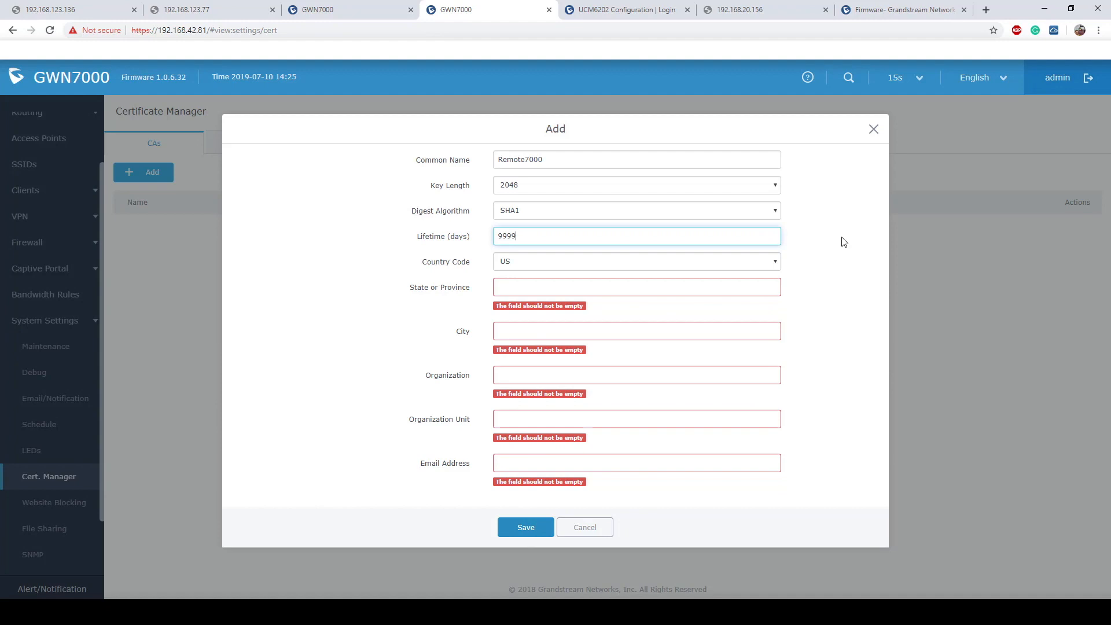
{"action": "type", "text": "9999999"}
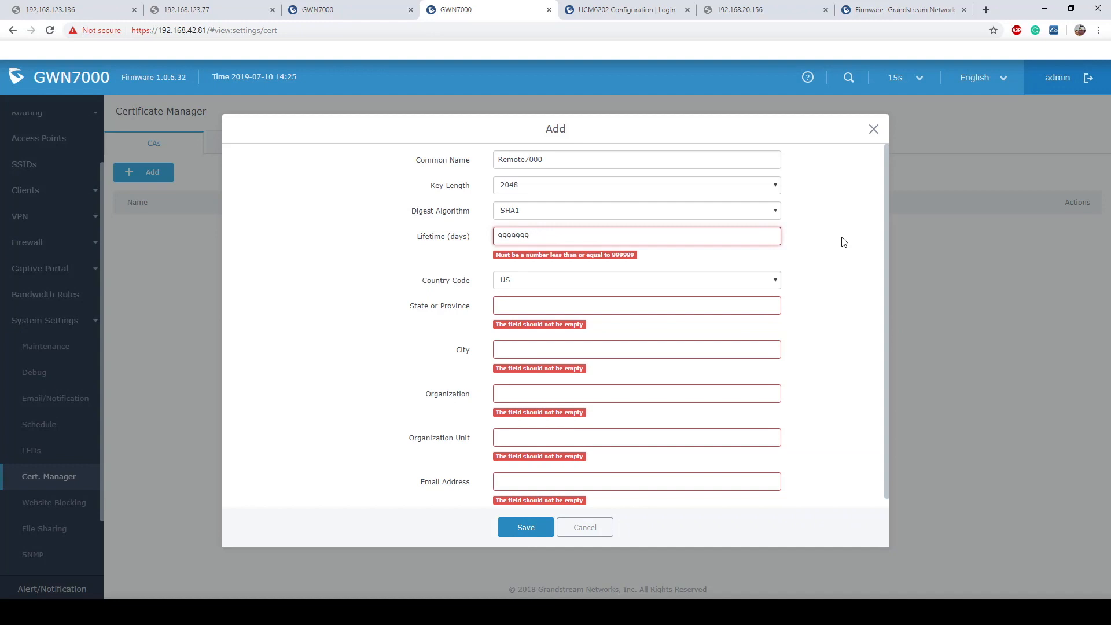
{"action": "key", "text": "BackSpace"}
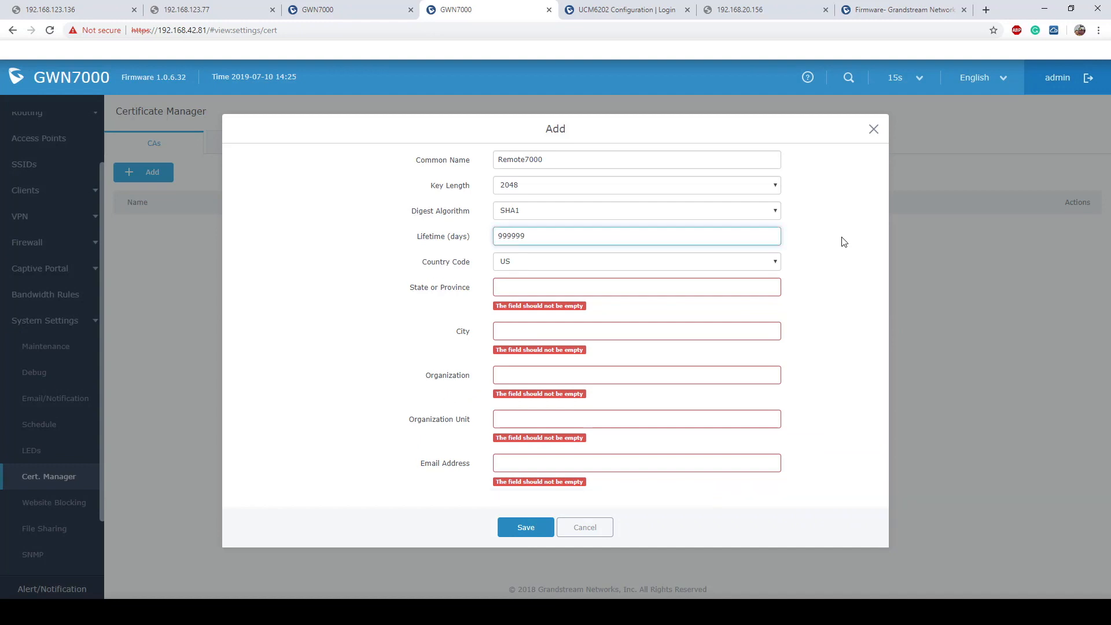
- Enter State CA, City SanBern and Organization GS for the Remote7000 CA
{"action": "left_click", "coordinate": [569, 285]}
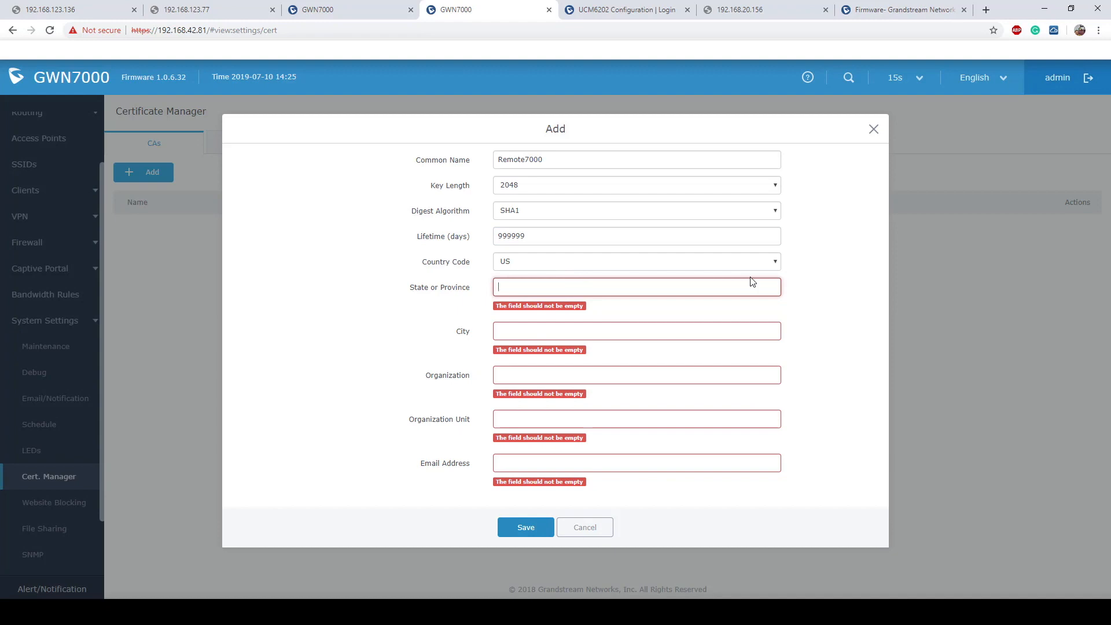
{"action": "type", "text": "CA"}
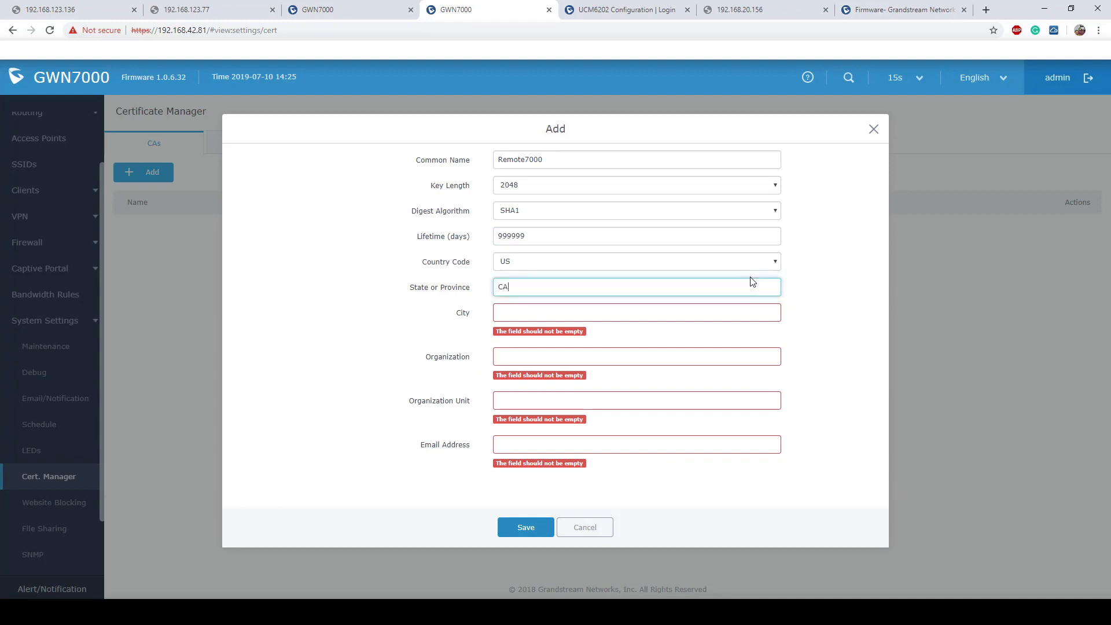
{"action": "left_click", "coordinate": [592, 315]}
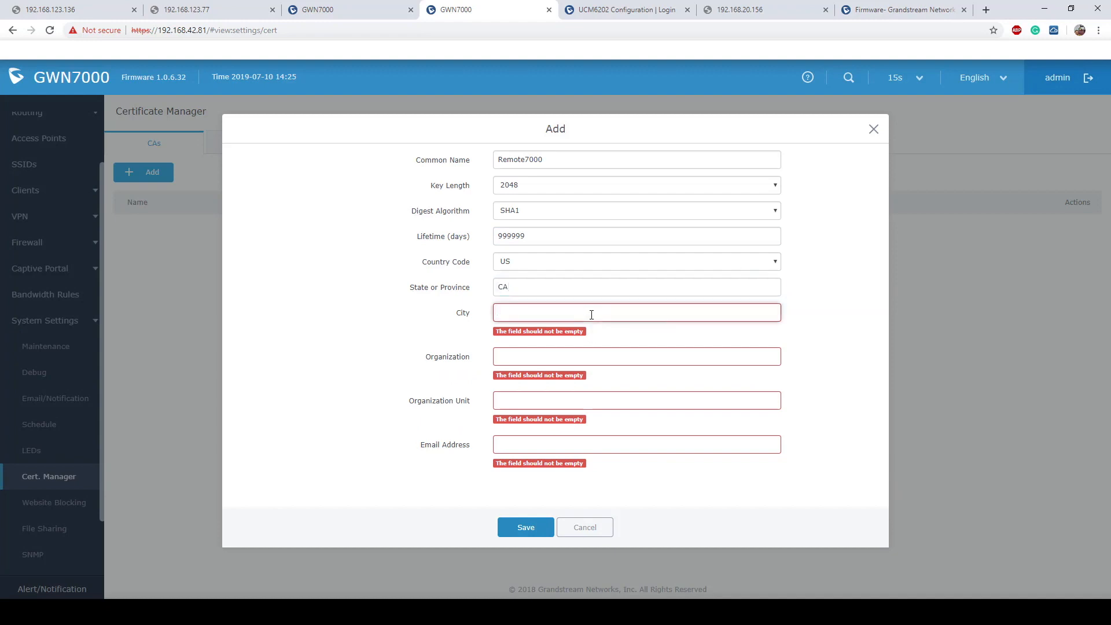
{"action": "type", "text": "SanBern"}
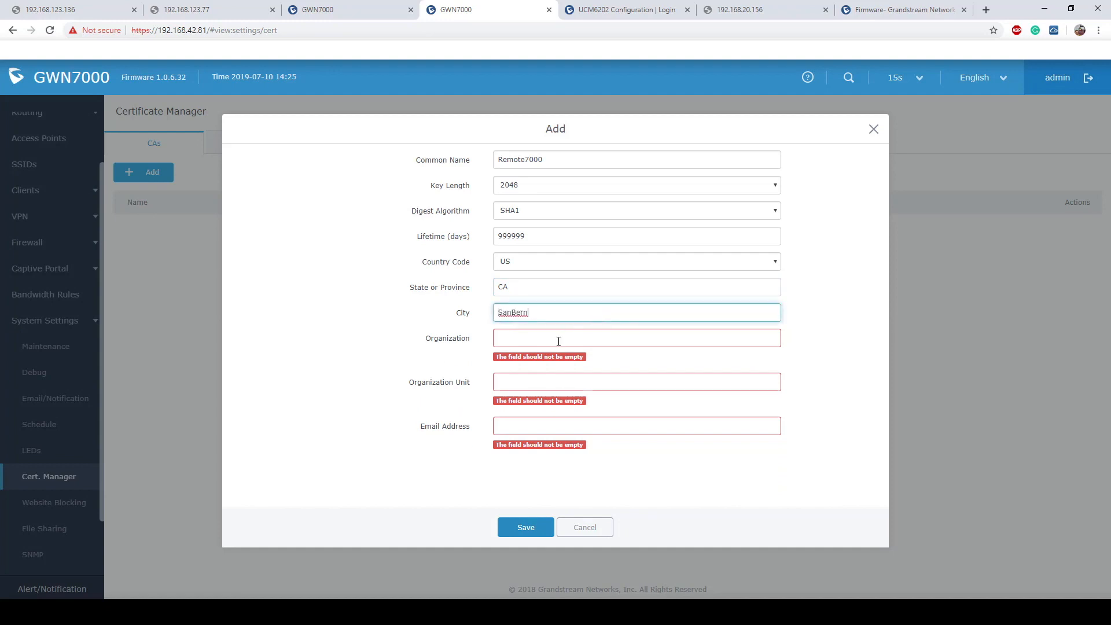
{"action": "left_click", "coordinate": [596, 341]}
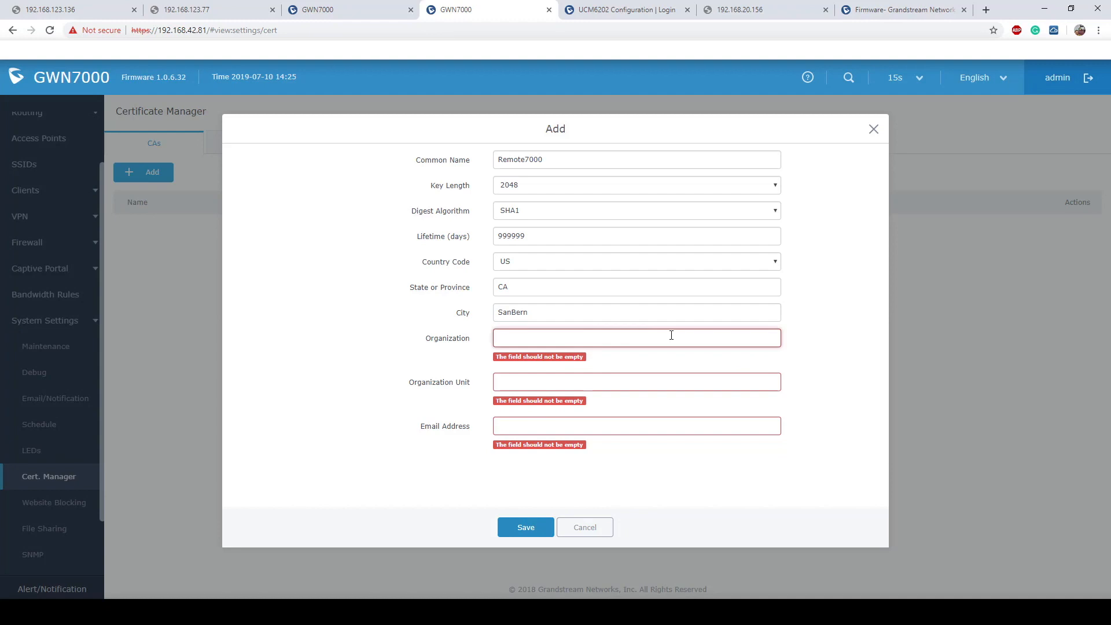
{"action": "type", "text": "OG"}
{"action": "left_click", "coordinate": [541, 362]}
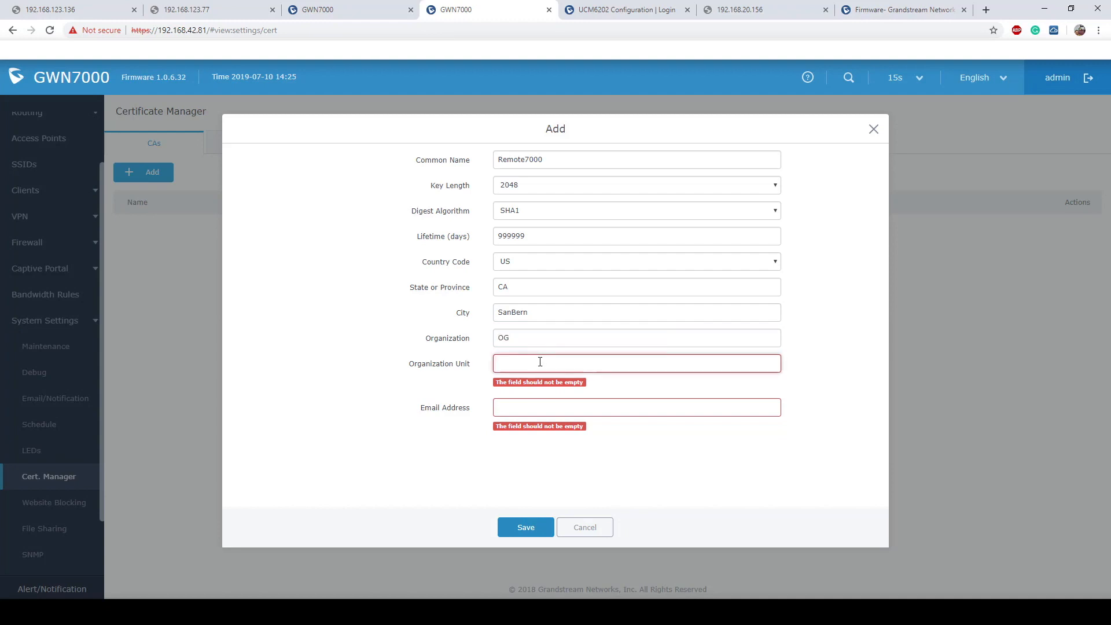
{"action": "double_click", "coordinate": [523, 337]}
{"action": "key", "text": "BackSpace"}
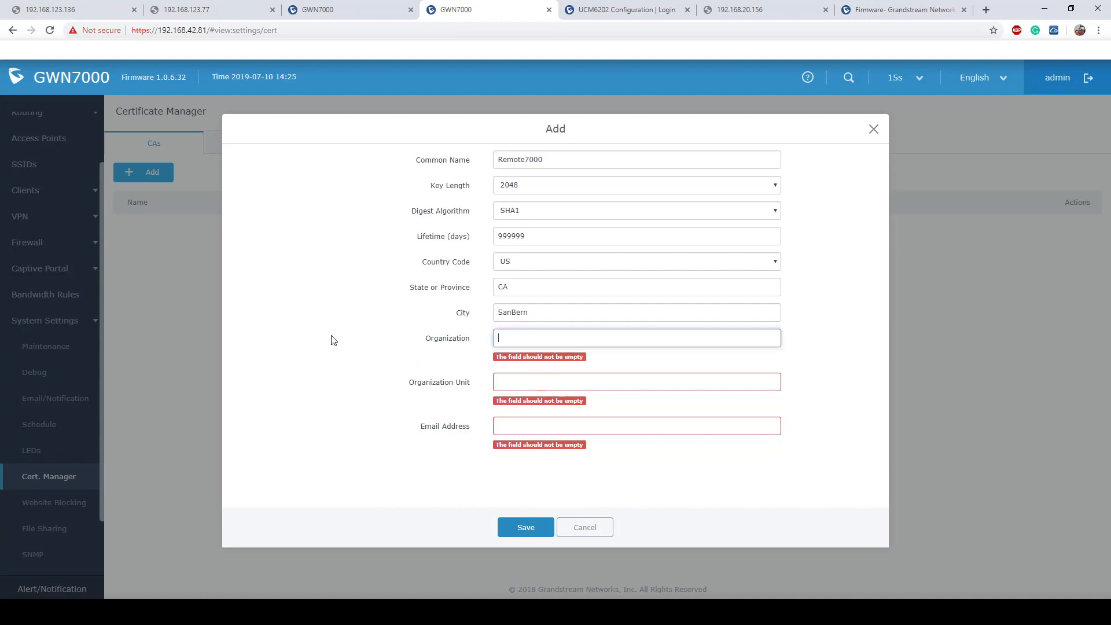
{"action": "type", "text": "GS"}
- Set Organization Unit to GS and enter the contact e-mail on the grandstream.com domain
{"action": "left_click", "coordinate": [528, 370]}
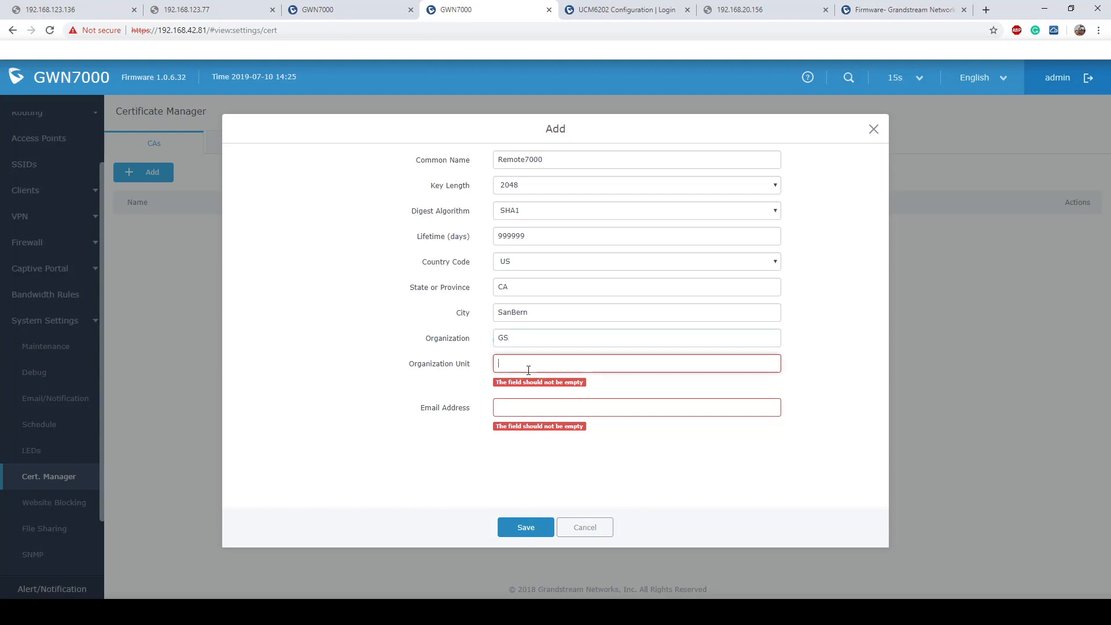
{"action": "type", "text": "GS"}
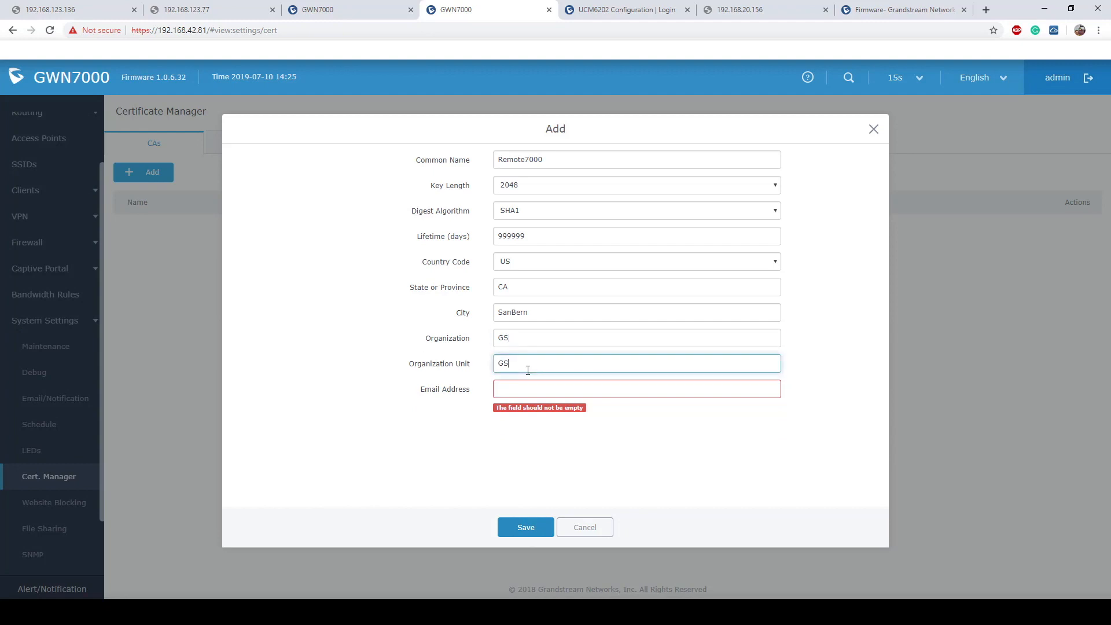
{"action": "left_click", "coordinate": [558, 389]}
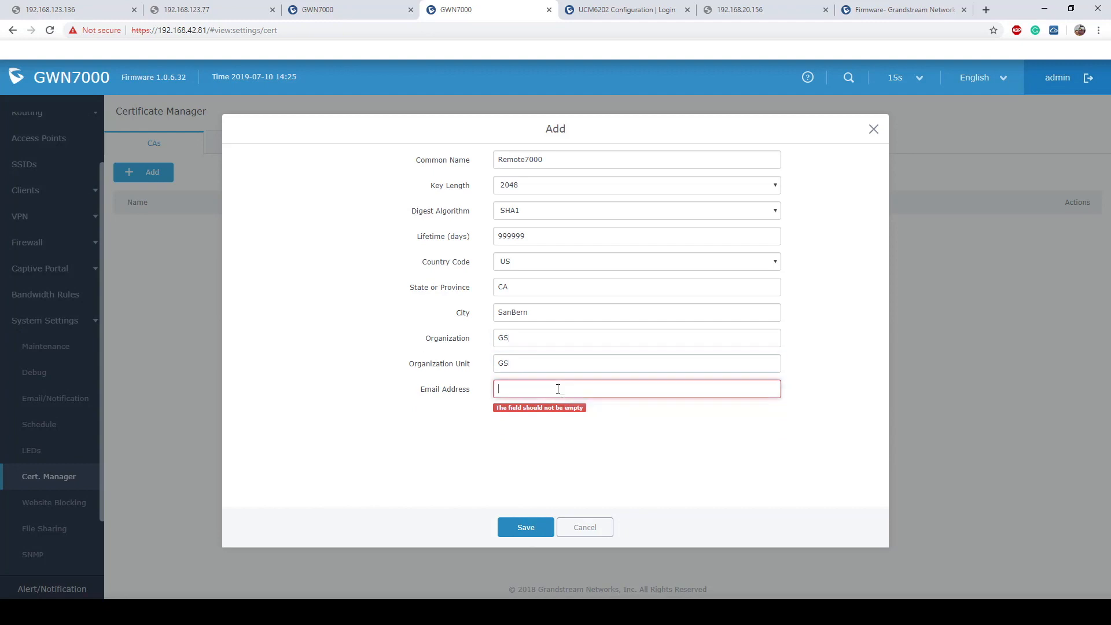
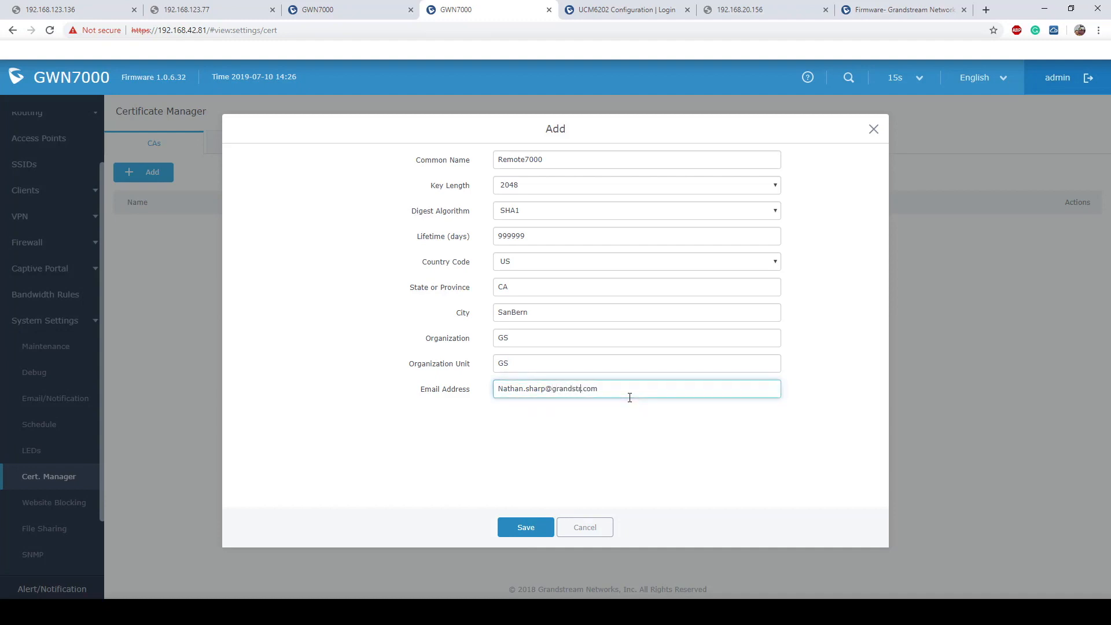
{"action": "left_click", "coordinate": [630, 397]}
{"action": "key", "text": "BackSpace"}
{"action": "key", "text": "BackSpace"}
{"action": "key", "text": "BackSpace"}
{"action": "key", "text": "BackSpace"}
- Save the Remote7000 CA, download it as ca0.crt, and show the empty Certificates list
{"action": "left_click", "coordinate": [524, 527]}
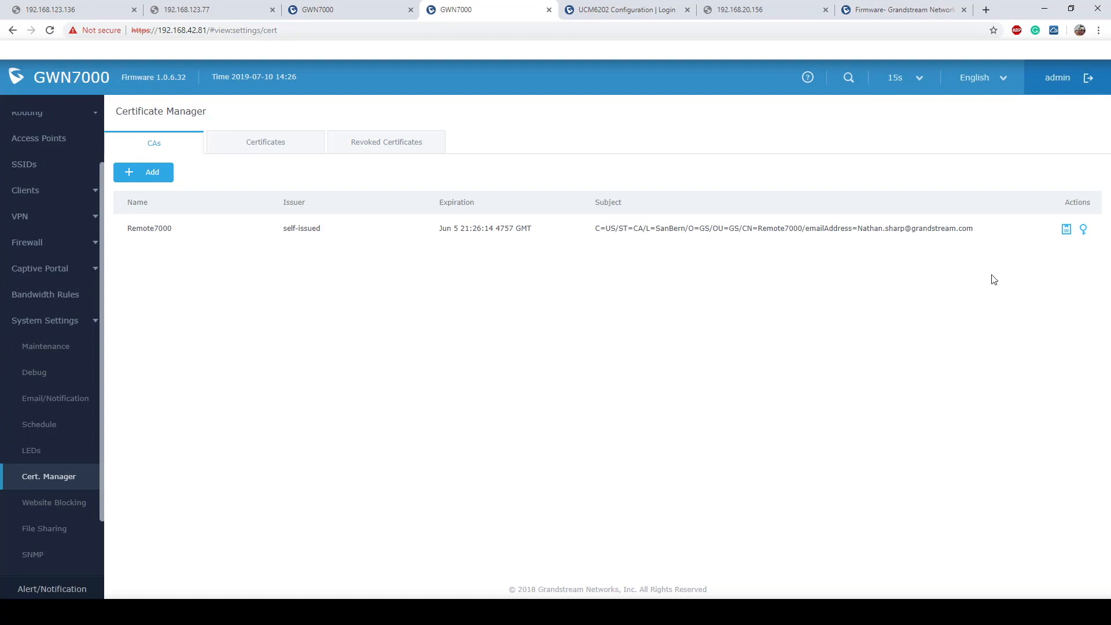
{"action": "left_click", "coordinate": [1064, 234]}
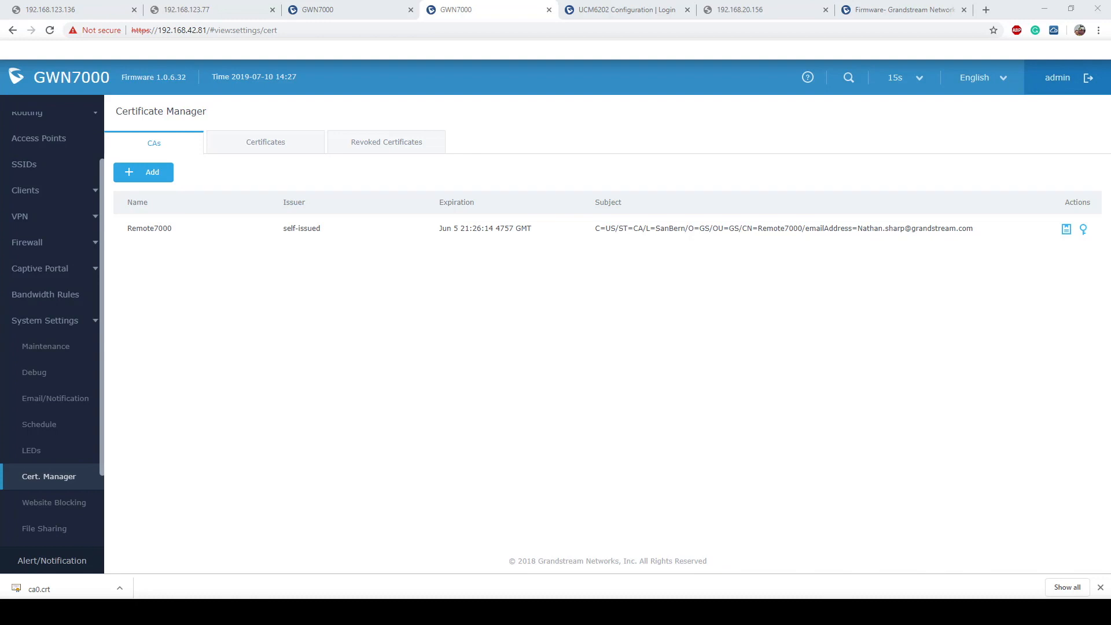
{"action": "left_click", "coordinate": [256, 142]}
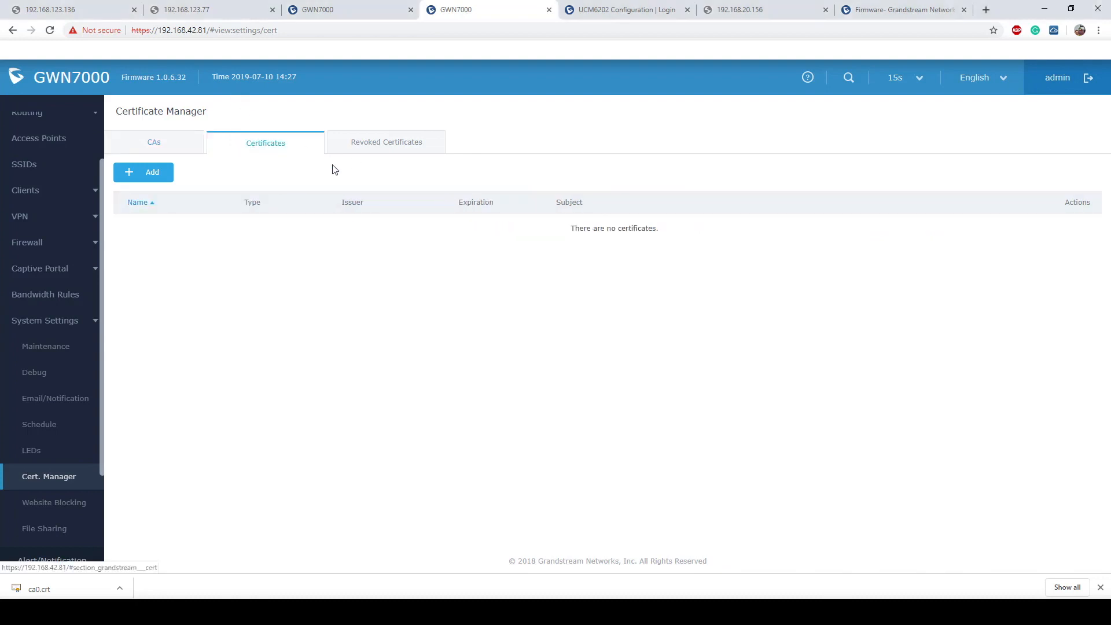
- Start a new certificate STSOpenVPN signed by Remote7000, with a 2048-bit key and 999999-day lifetime
{"action": "left_click", "coordinate": [143, 177]}
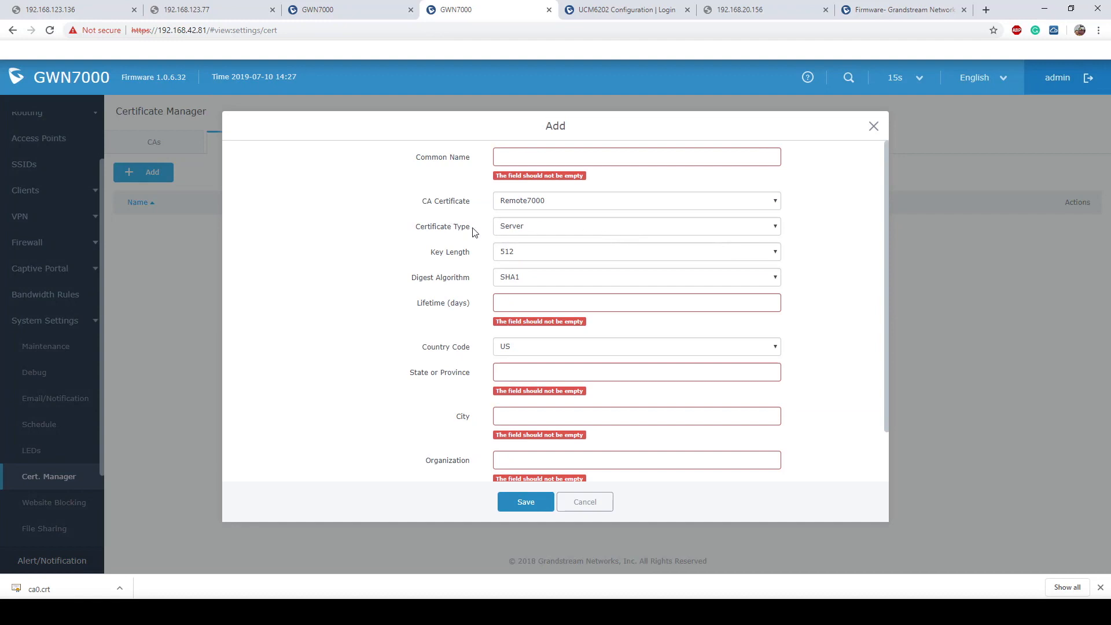
{"action": "left_click_drag", "start_coordinate": [473, 230], "coordinate": [415, 226]}
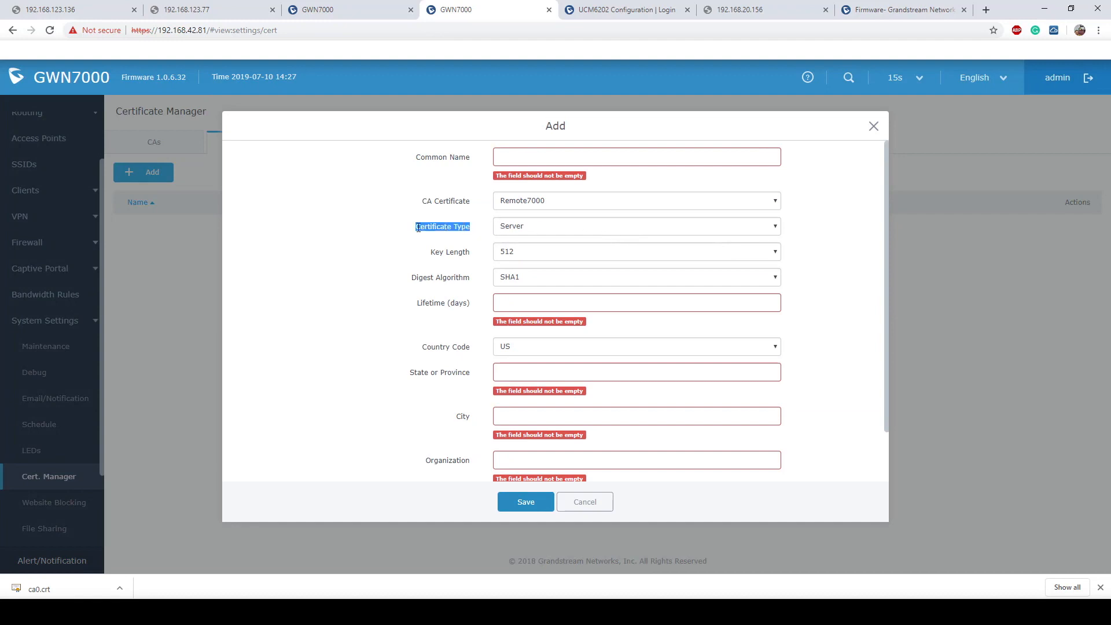
{"action": "left_click", "coordinate": [545, 161]}
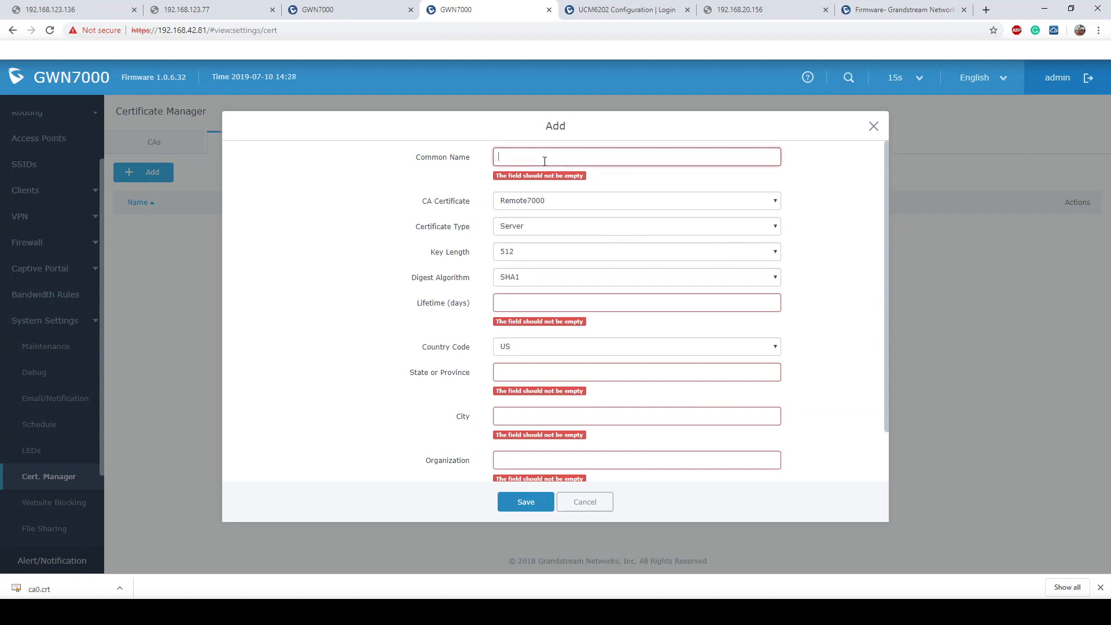
{"action": "type", "text": "STS"}
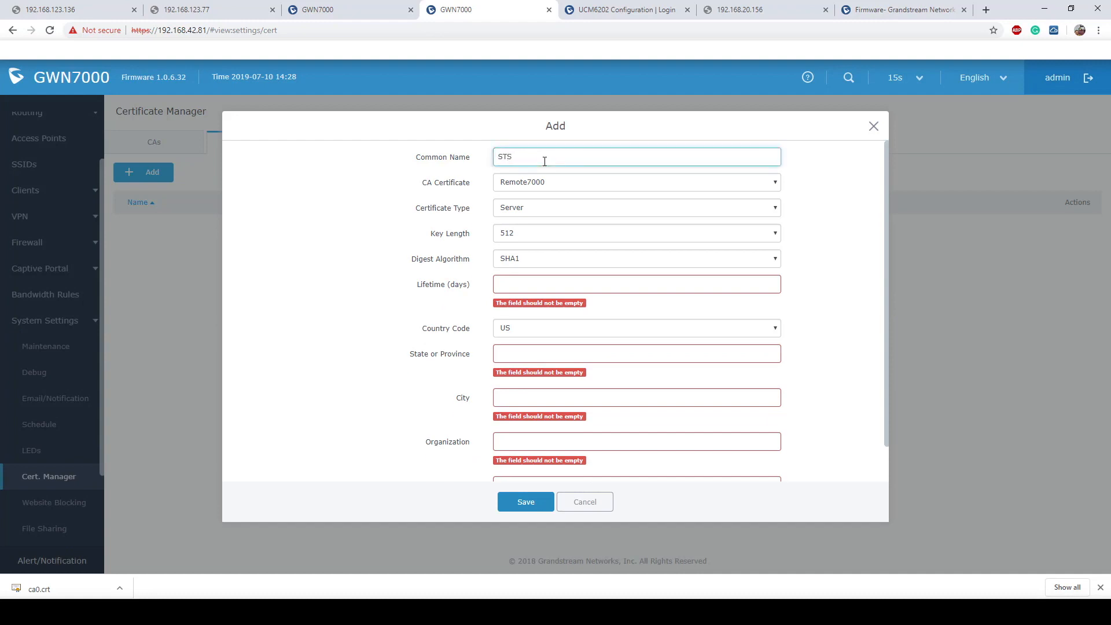
{"action": "type", "text": "OpenVPN"}
{"action": "left_click", "coordinate": [571, 183]}
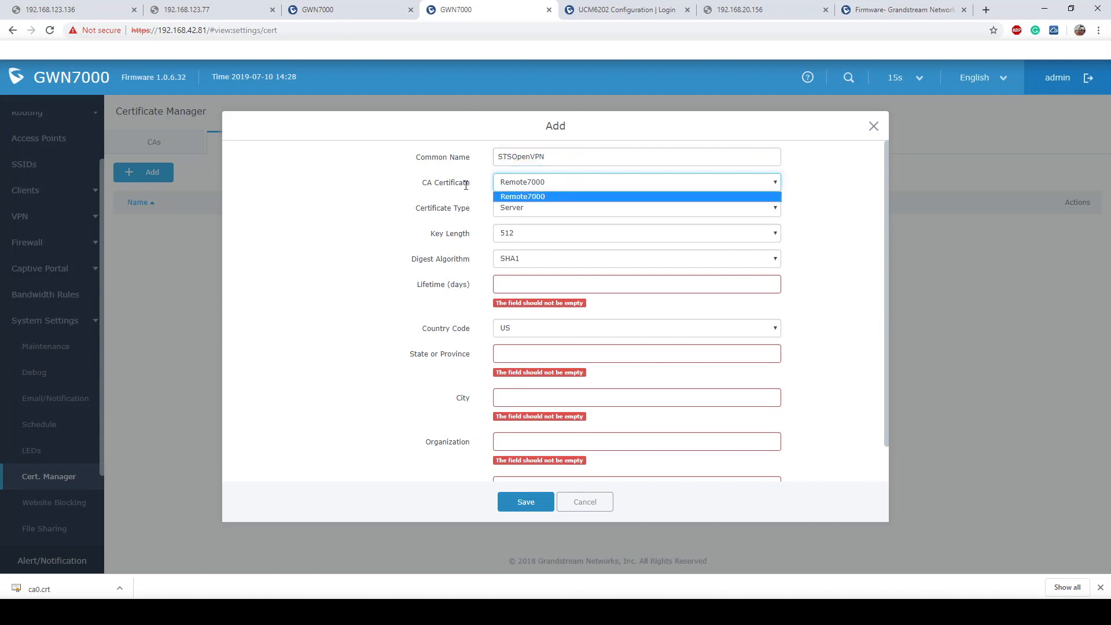
{"action": "left_click", "coordinate": [548, 201]}
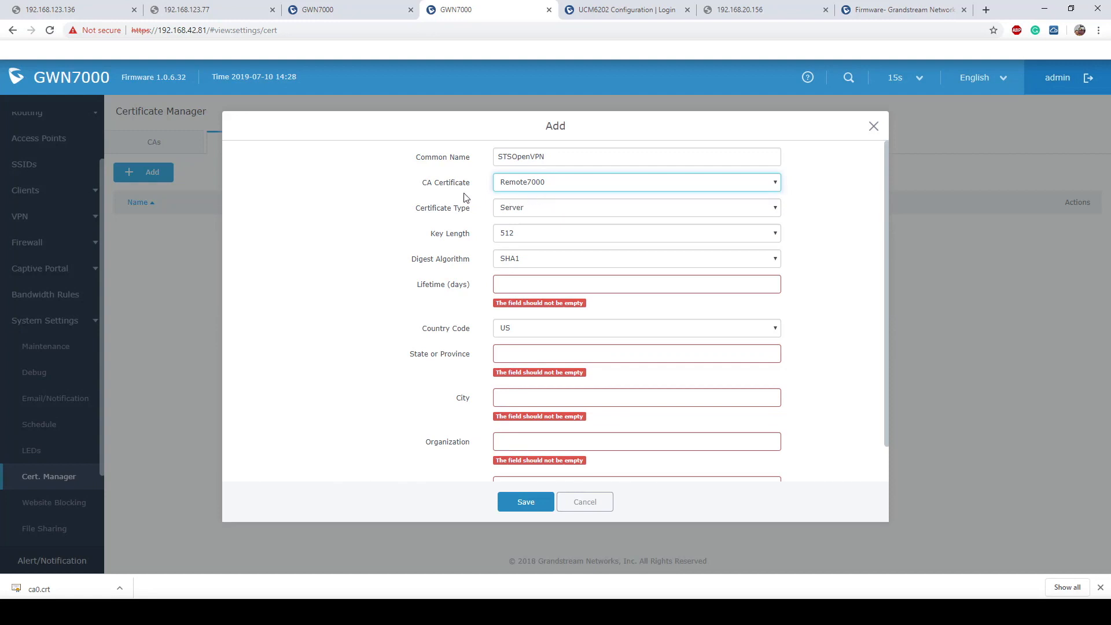
{"action": "left_click_drag", "start_coordinate": [466, 198], "coordinate": [402, 210]}
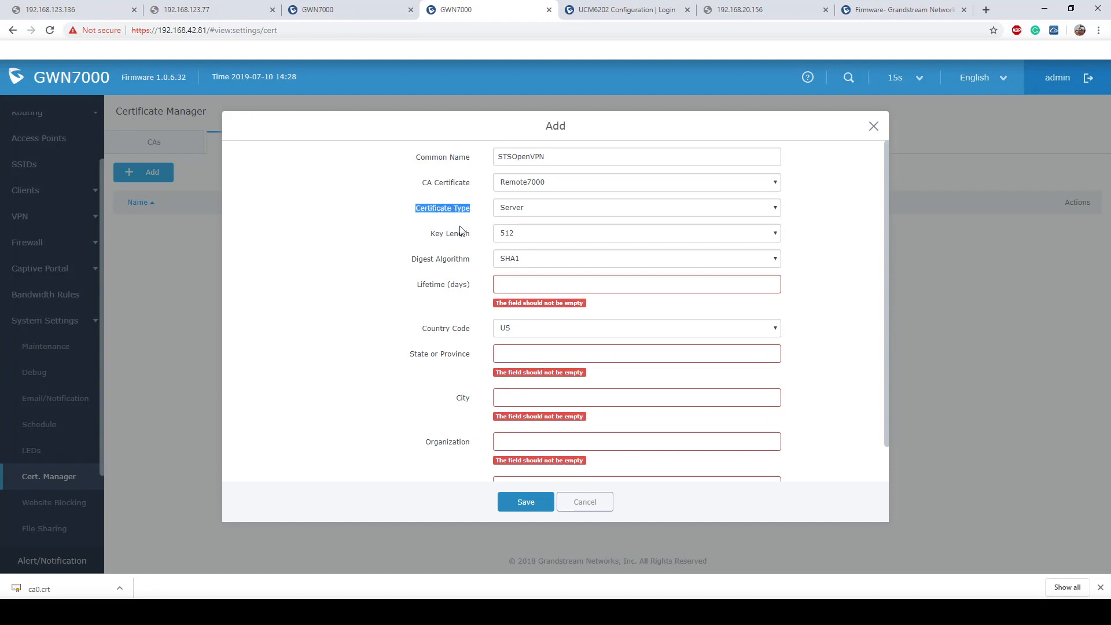
{"action": "left_click", "coordinate": [563, 238]}
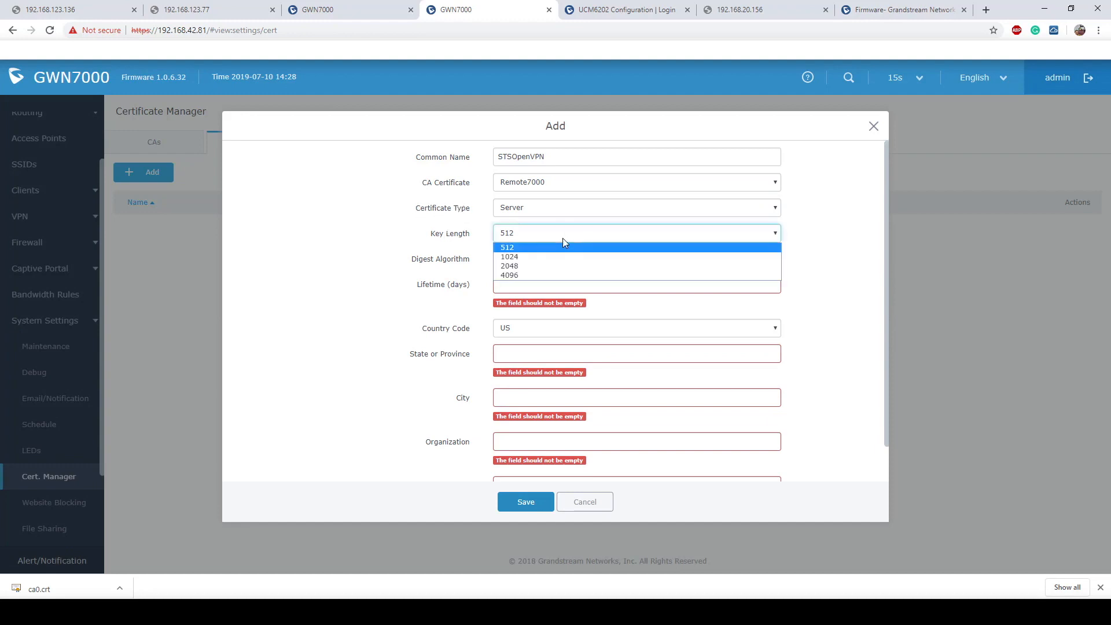
{"action": "left_click", "coordinate": [520, 267]}
{"action": "scroll", "coordinate": [561, 247], "scroll_direction": "down", "scroll_amount": 1}
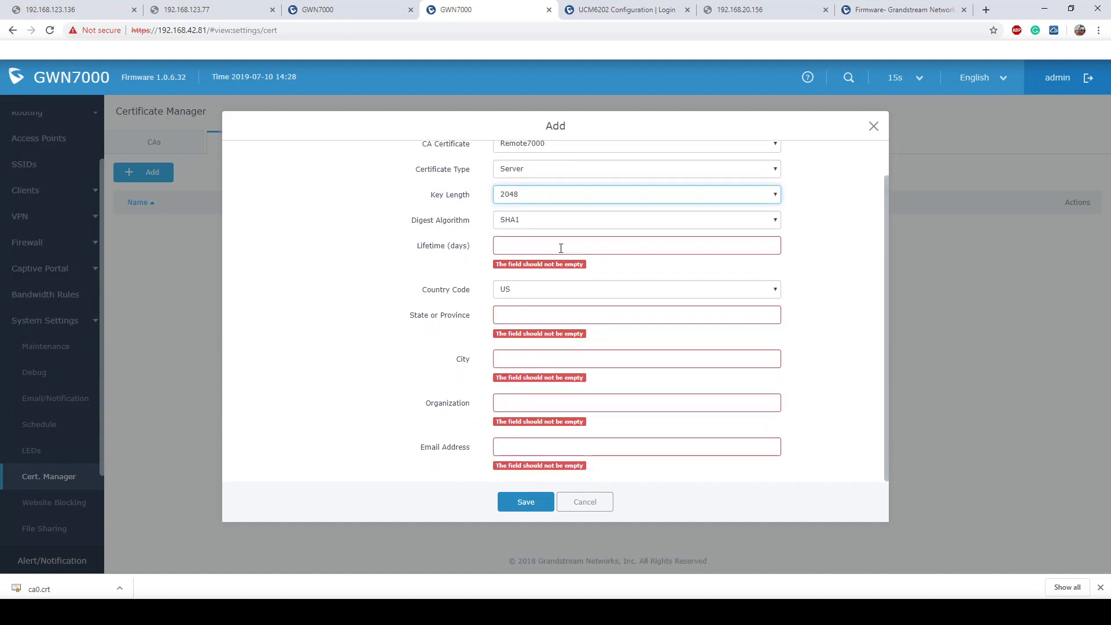
{"action": "left_click", "coordinate": [561, 247]}
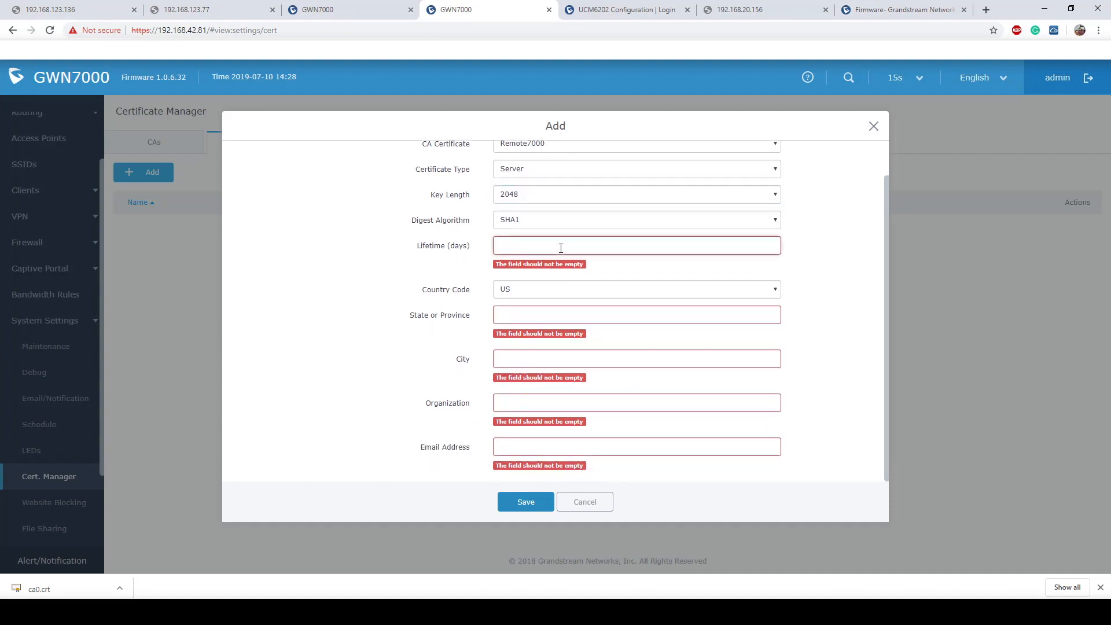
{"action": "type", "text": "9999999"}
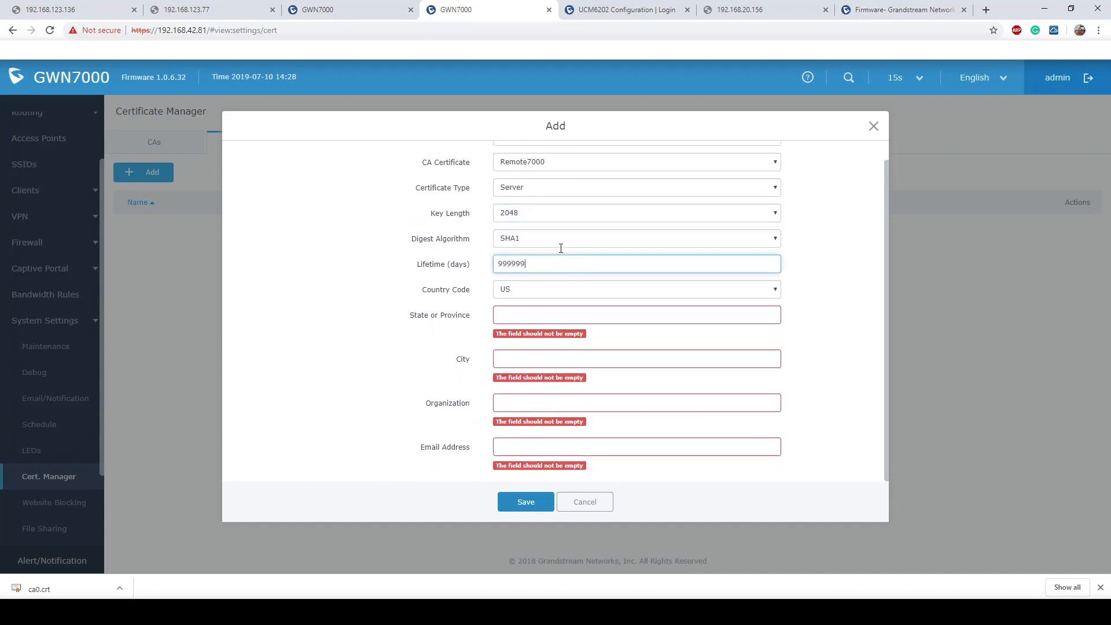
{"action": "scroll", "coordinate": [561, 248], "scroll_direction": "up", "scroll_amount": 1}
{"action": "key", "text": "BackSpace"}
- Fill in State CA, City SanBern, Organization GS and the e-mail, then save the certificate
{"action": "left_click", "coordinate": [524, 313]}
{"action": "type", "text": "CA"}
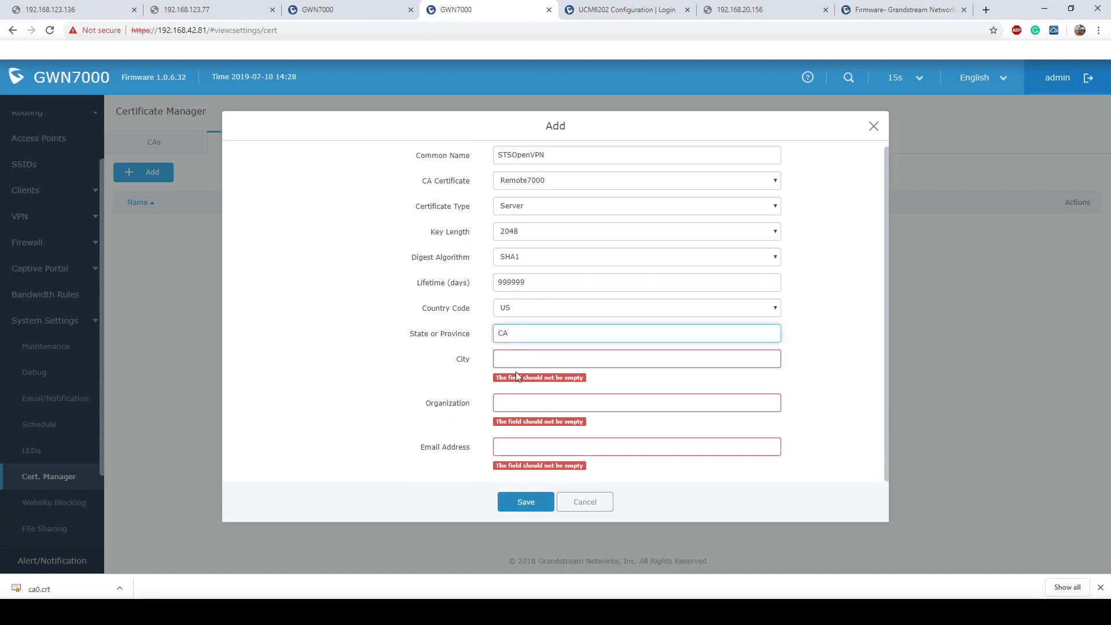
{"action": "left_click", "coordinate": [520, 358]}
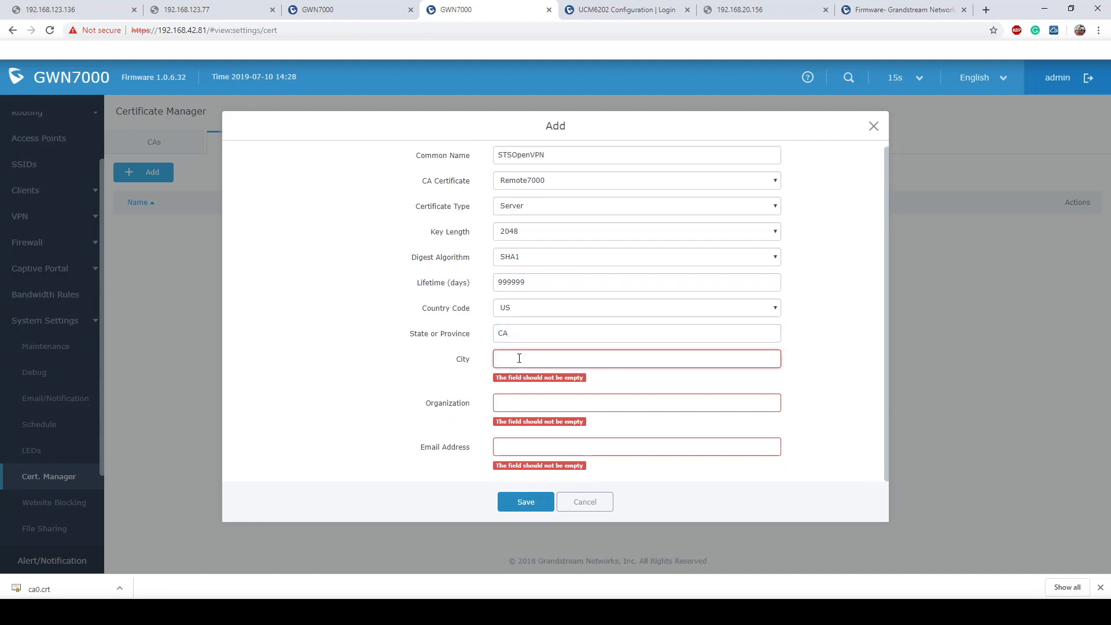
{"action": "type", "text": "SanB"}
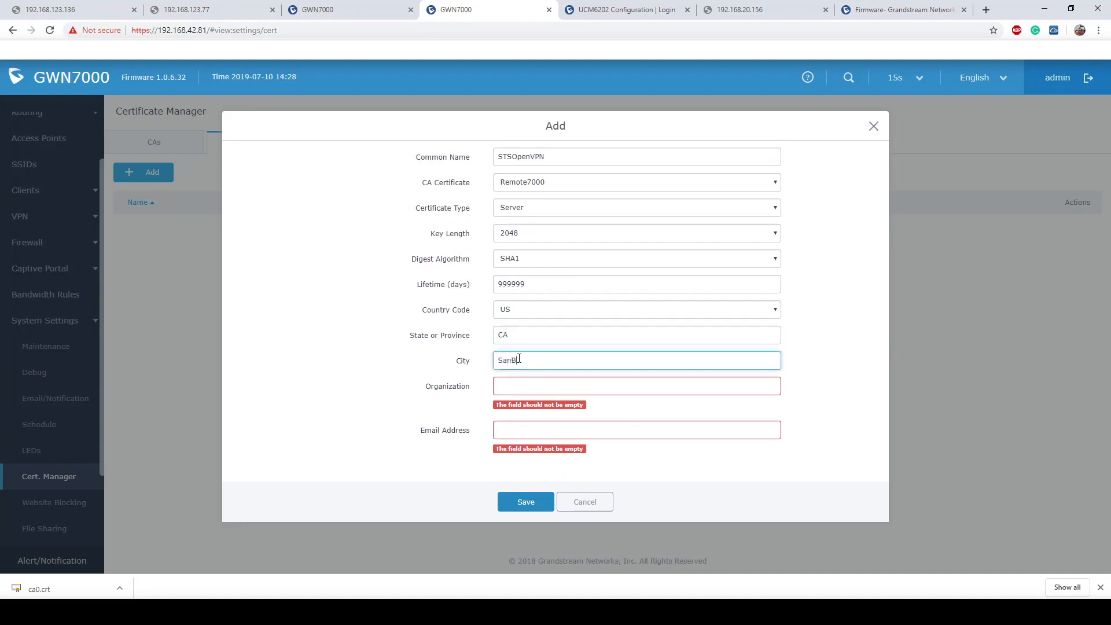
{"action": "type", "text": "ern"}
{"action": "left_click", "coordinate": [525, 386]}
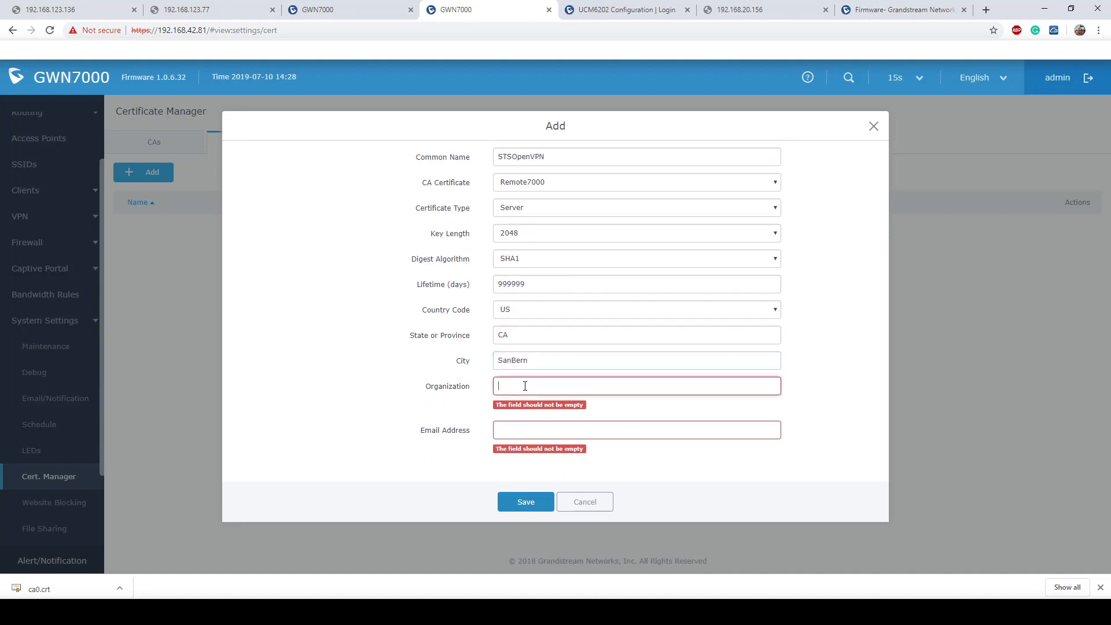
{"action": "type", "text": "GS"}
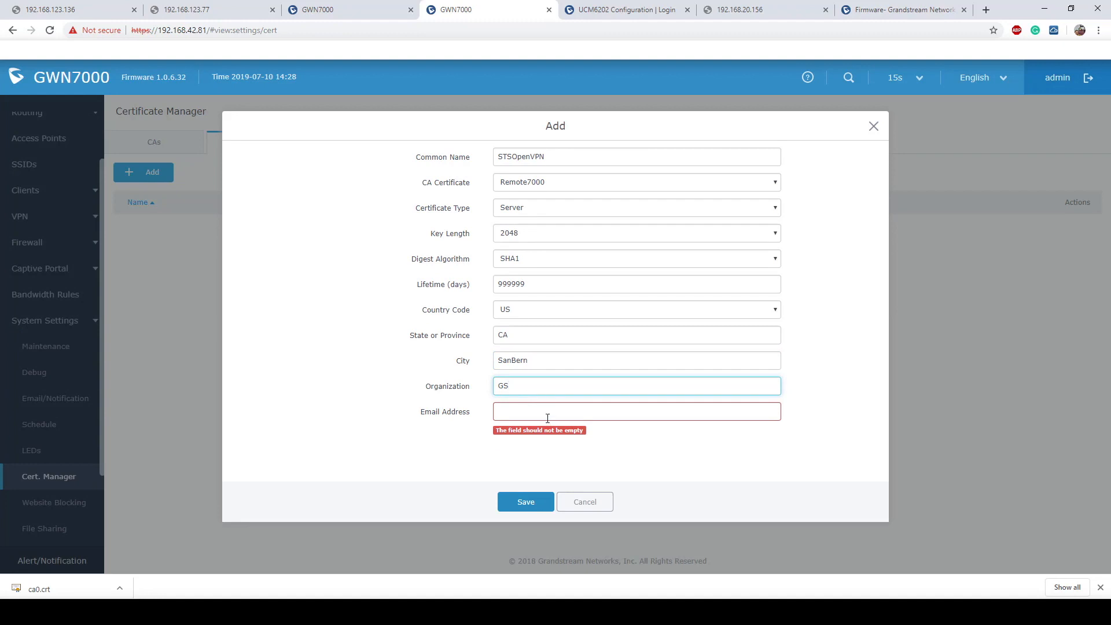
{"action": "left_click", "coordinate": [548, 416]}
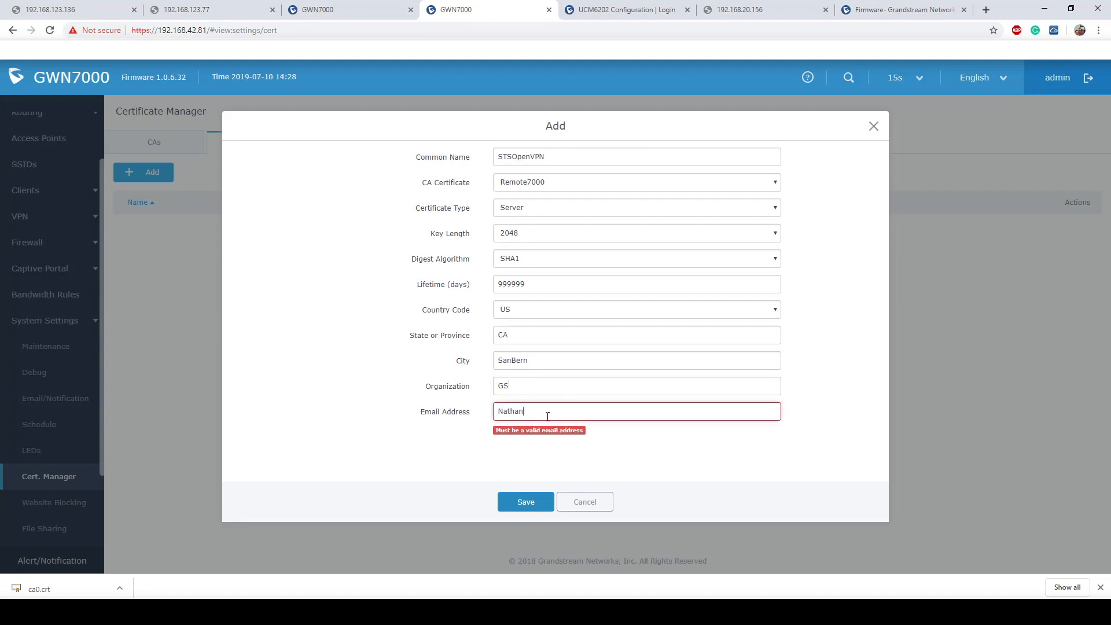
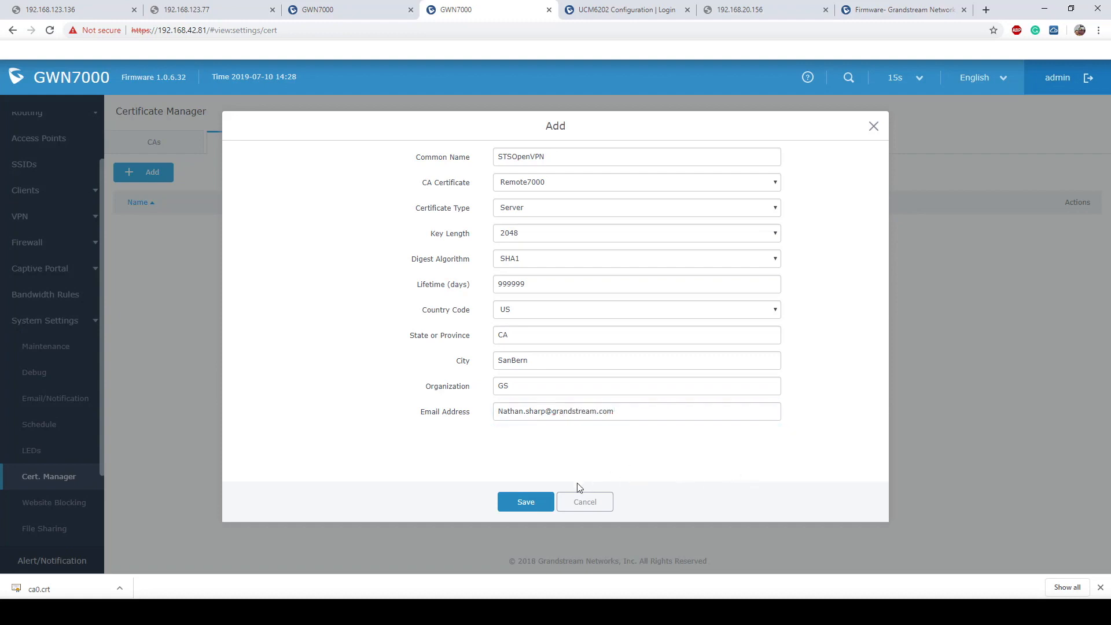
{"action": "left_click", "coordinate": [522, 503]}
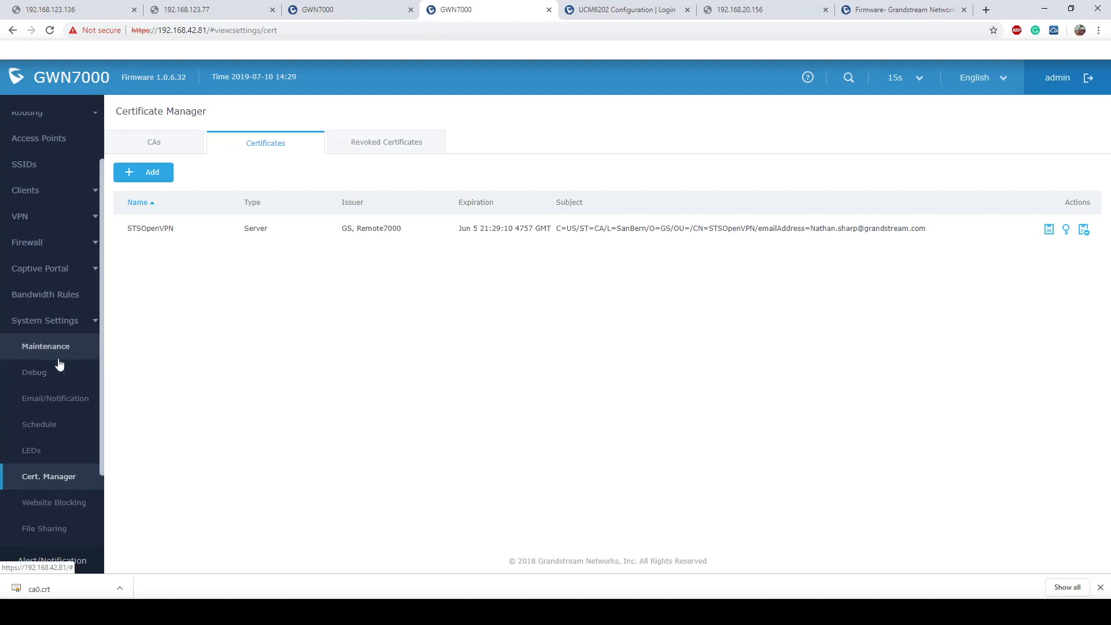
- Go to System Settings > User Manager and open the Add user form
{"action": "scroll", "coordinate": [61, 364], "scroll_direction": "down", "scroll_amount": 2}
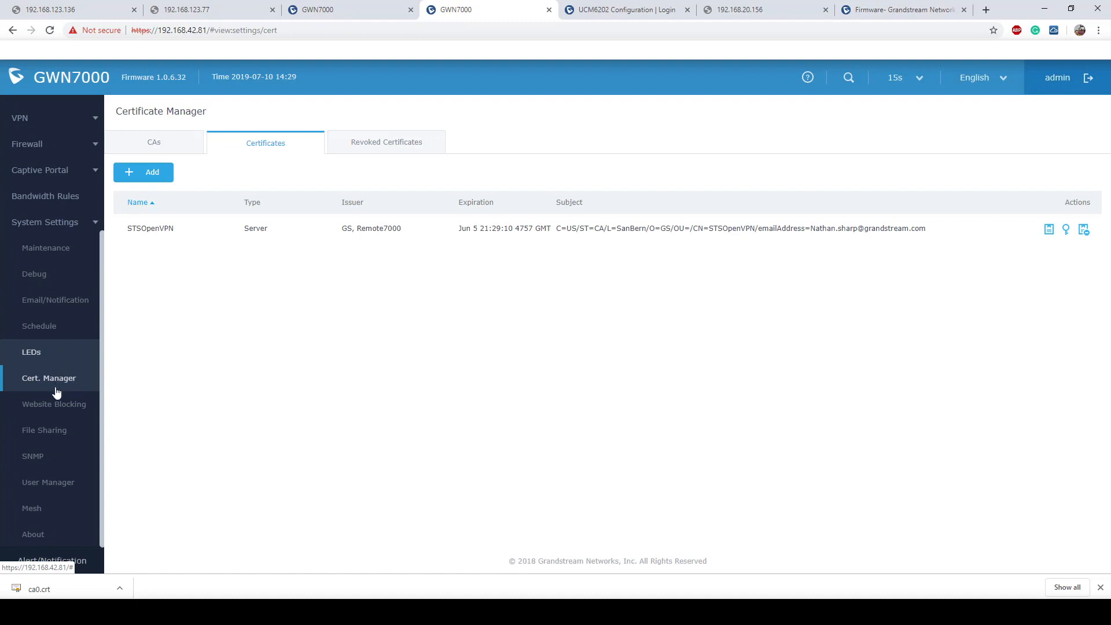
{"action": "left_click", "coordinate": [54, 485]}
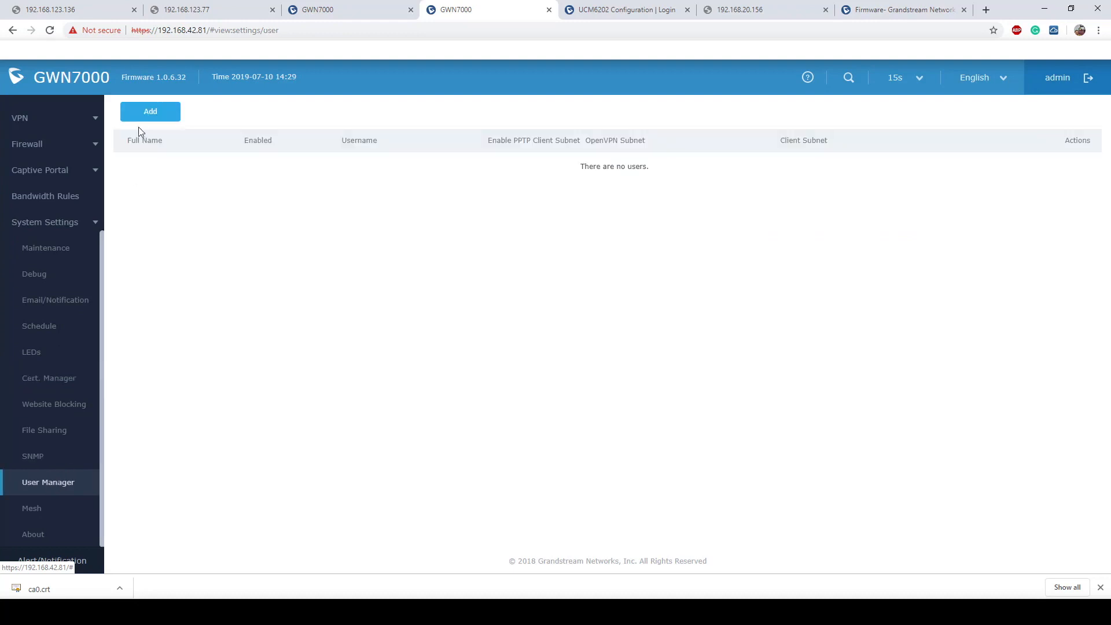
{"action": "left_click", "coordinate": [152, 113]}
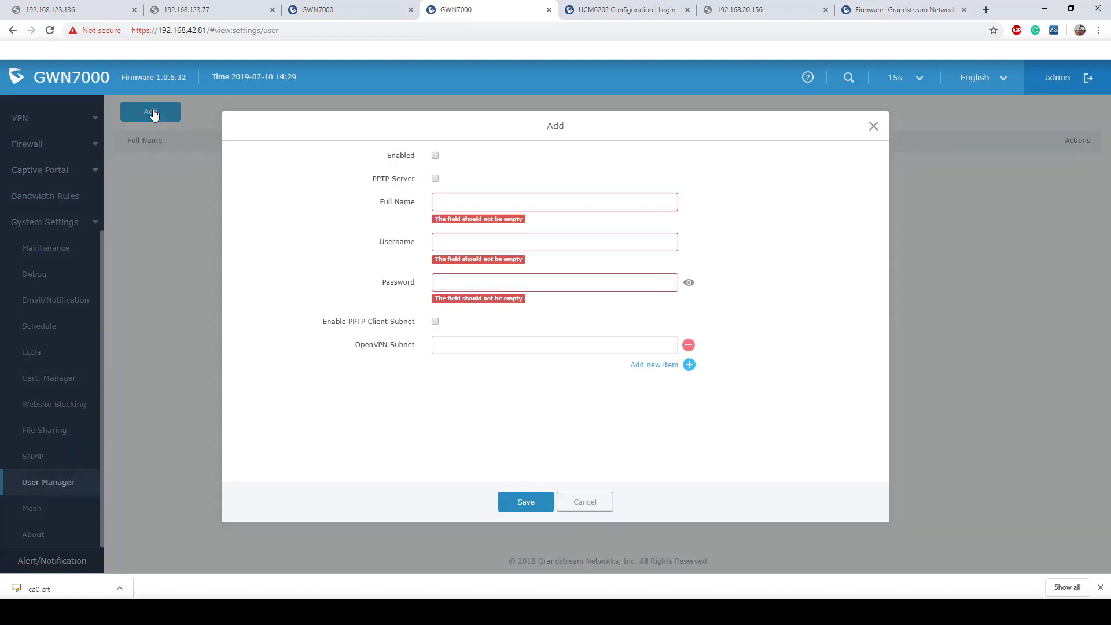
- Enable the new user and set its full name to GWN7000Client
{"action": "left_click", "coordinate": [435, 155]}
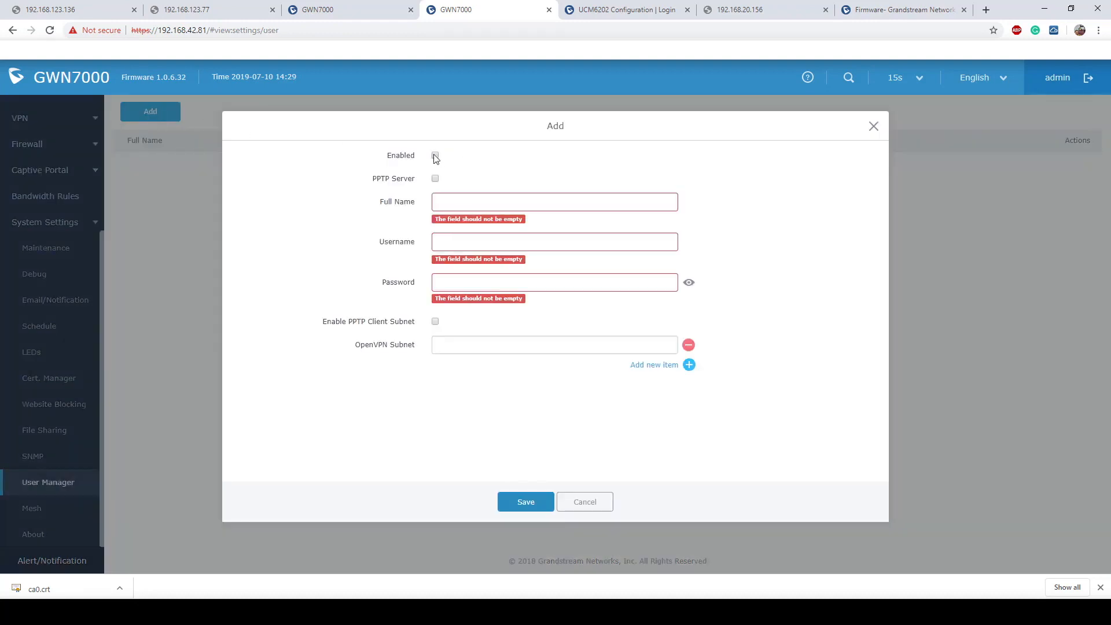
{"action": "left_click", "coordinate": [481, 200]}
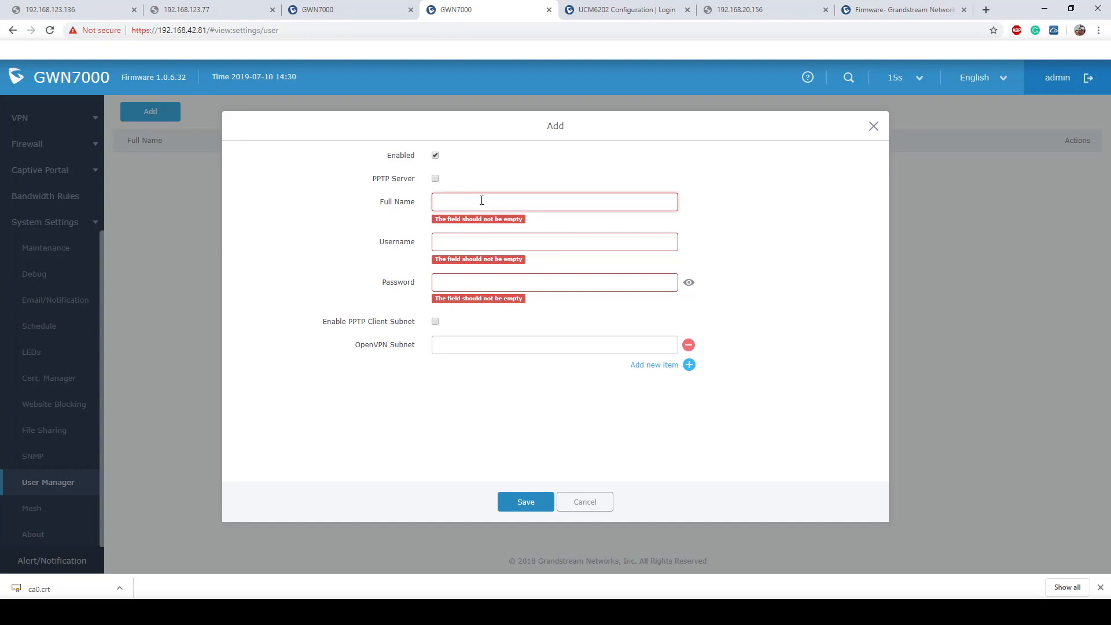
{"action": "type", "text": "Nathan"}
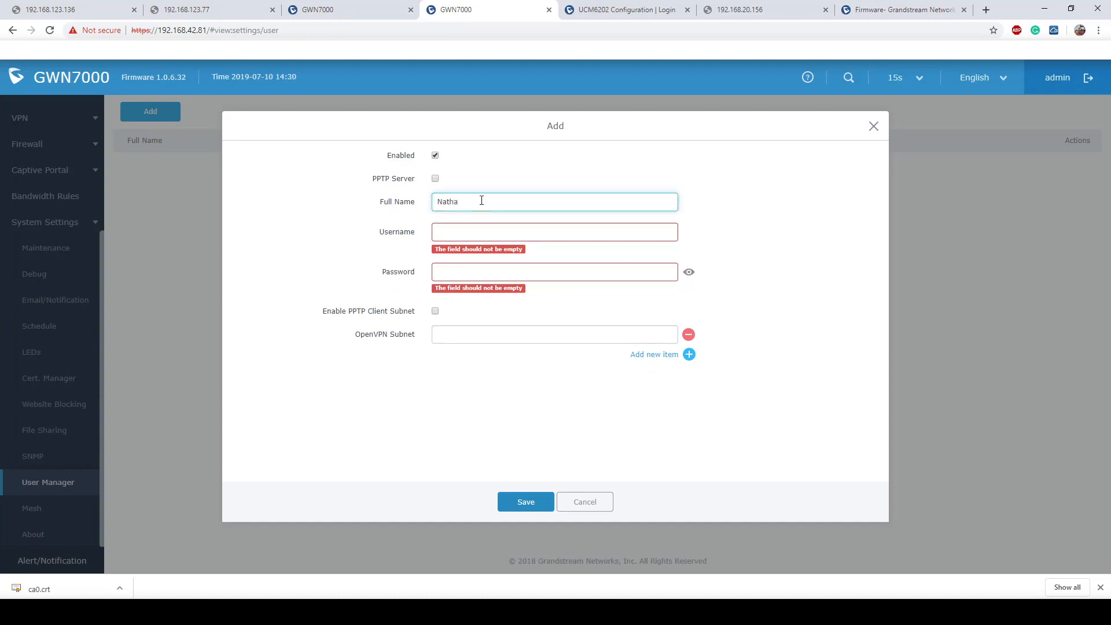
{"action": "key", "text": "BackSpace"}
{"action": "key", "text": "BackSpace"}
{"action": "key", "text": "BackSpace"}
{"action": "key", "text": "BackSpace"}
{"action": "key", "text": "BackSpace"}
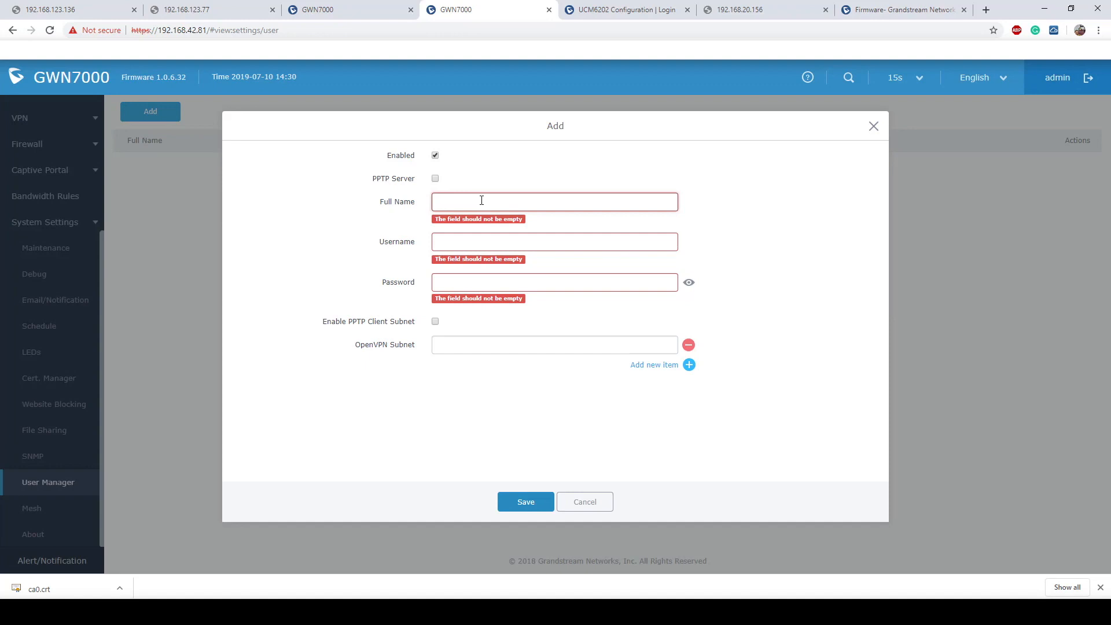
{"action": "type", "text": "GW"}
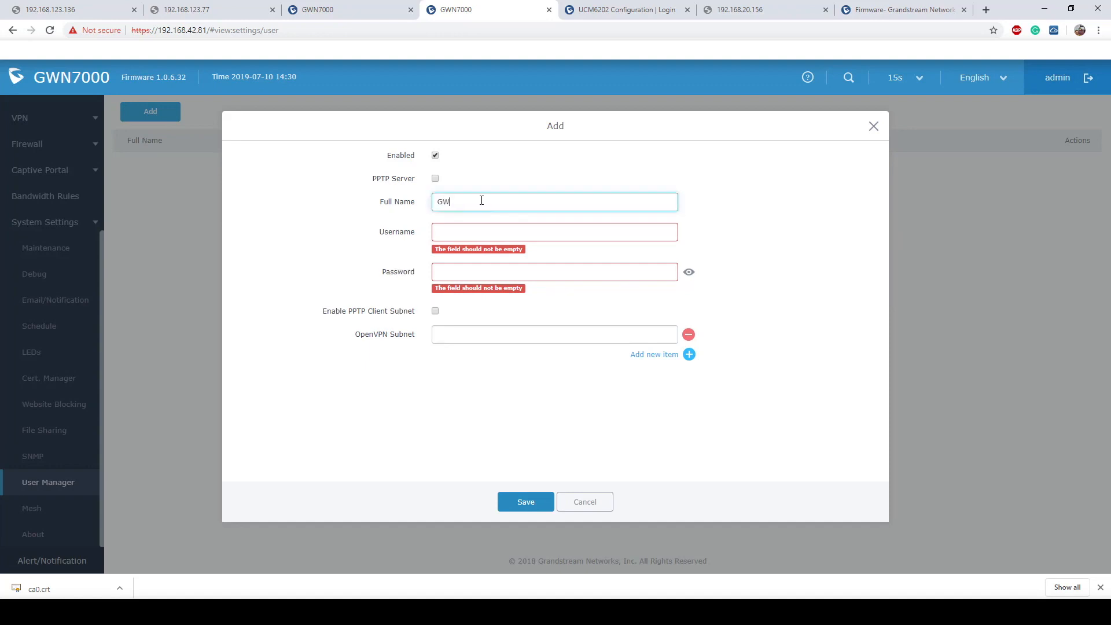
{"action": "type", "text": "N7000Client"}
- Enter the user's username and password
{"action": "left_click", "coordinate": [469, 233]}
{"action": "type", "text": "Natha"}
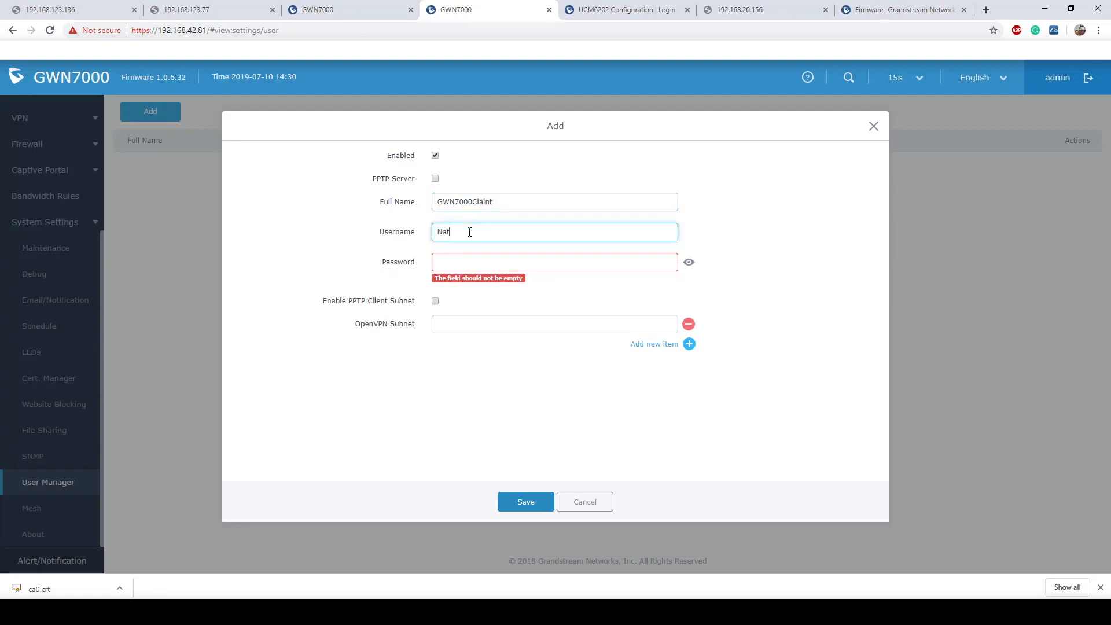
{"action": "key", "text": "BackSpace"}
{"action": "type", "text": "han"}
{"action": "key", "text": "Tab"}
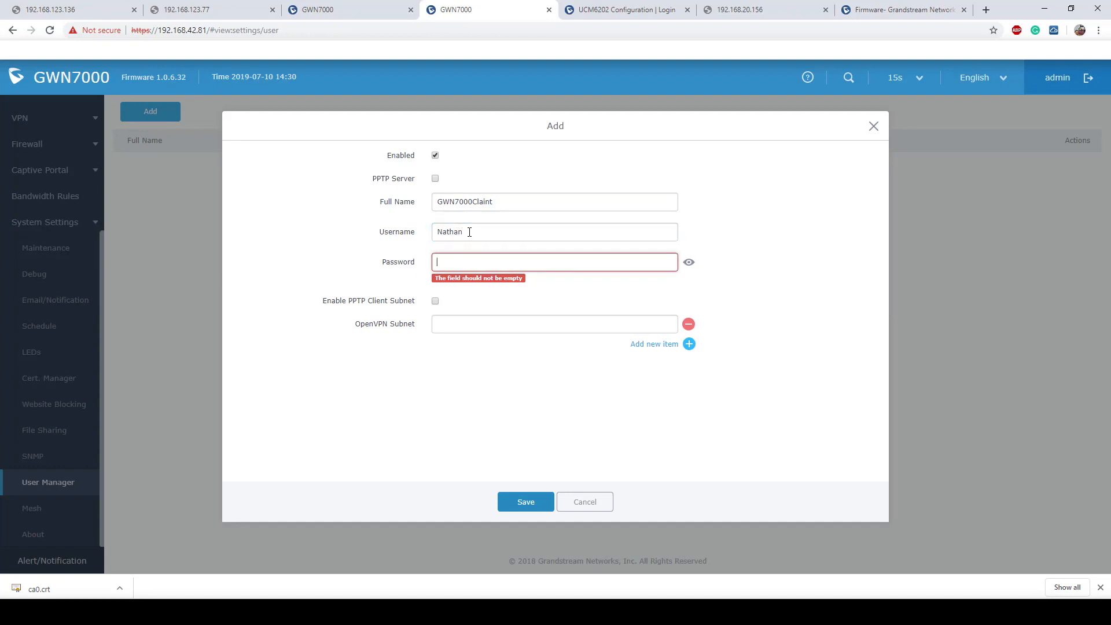
{"action": "type", "text": "*******"}
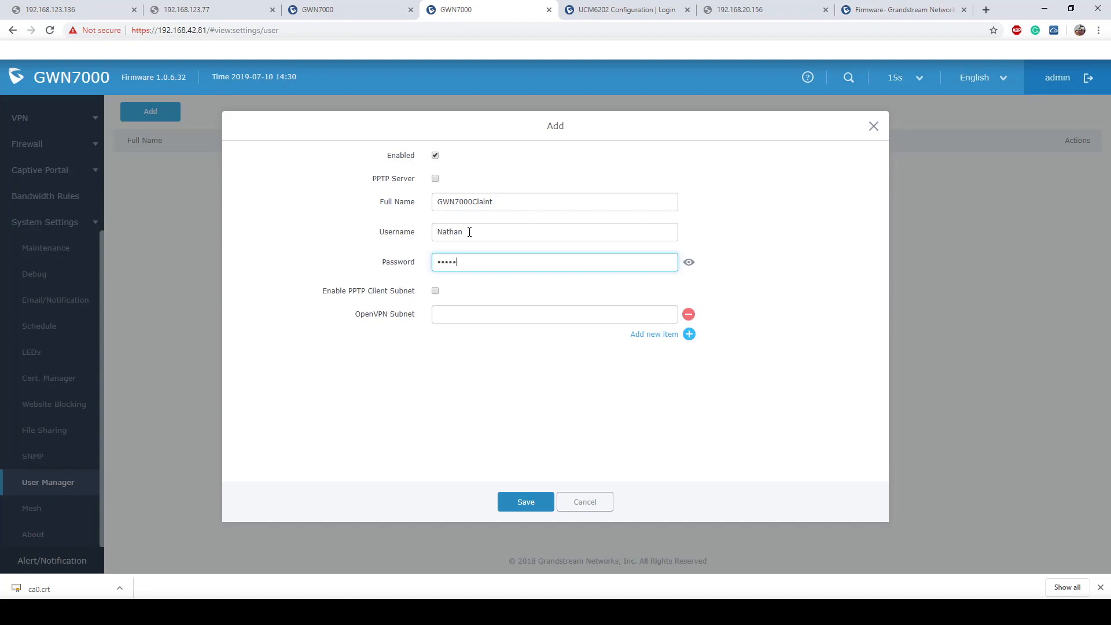
{"action": "type", "text": "*"}
{"action": "double_click", "coordinate": [434, 265]}
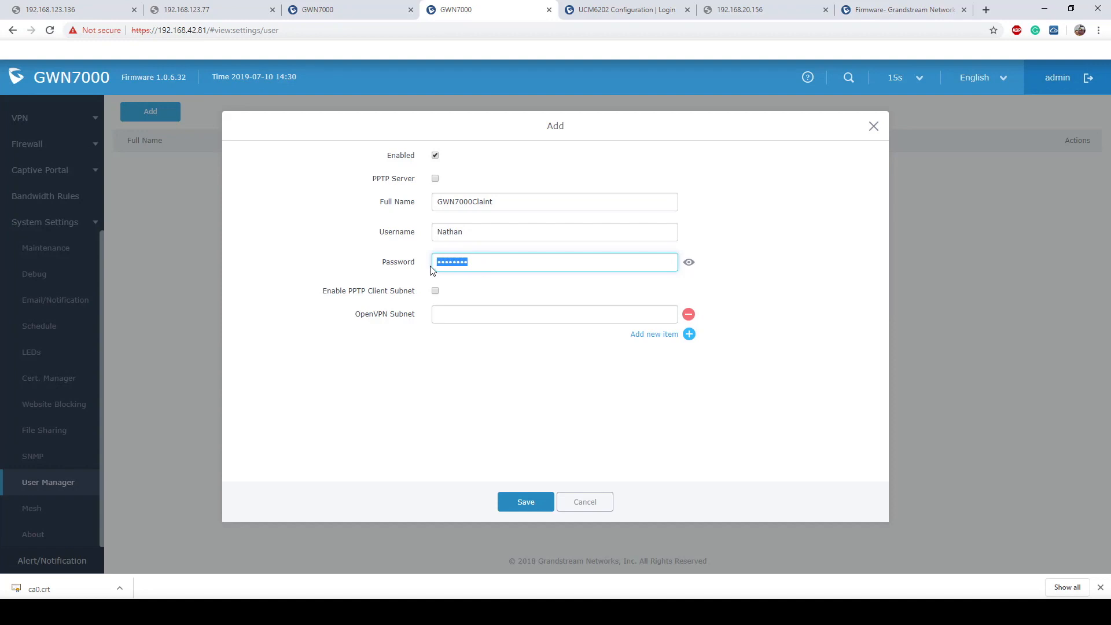
{"action": "left_click", "coordinate": [550, 289]}
- Set the OpenVPN subnet to 192.168.123.0/24 and save the user
{"action": "left_click", "coordinate": [468, 317]}
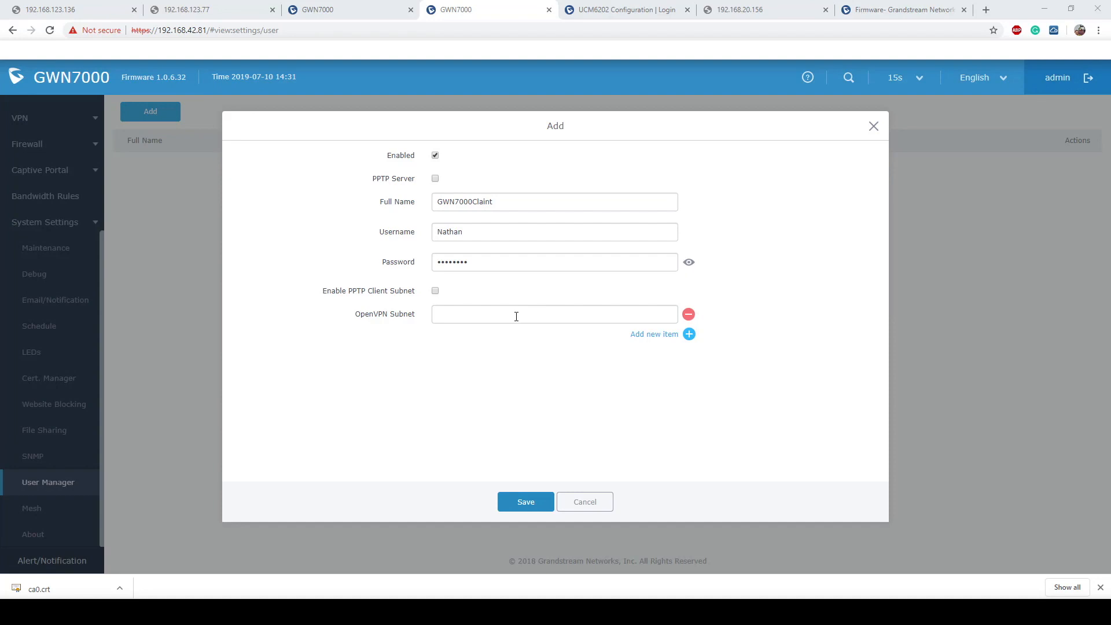
{"action": "left_click", "coordinate": [516, 316]}
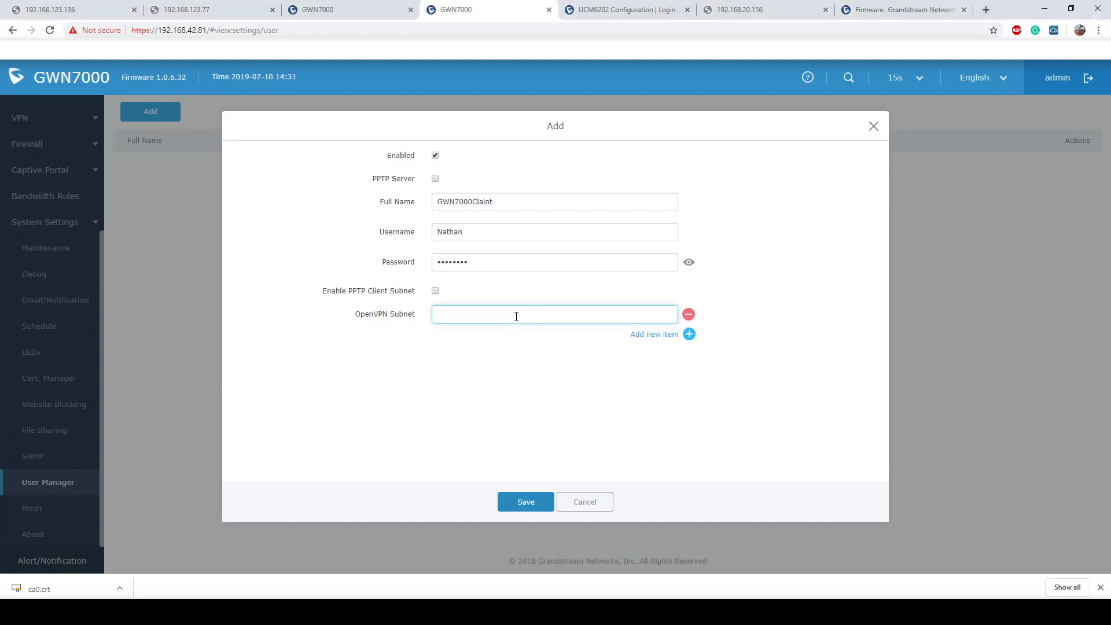
{"action": "type", "text": "192.1"}
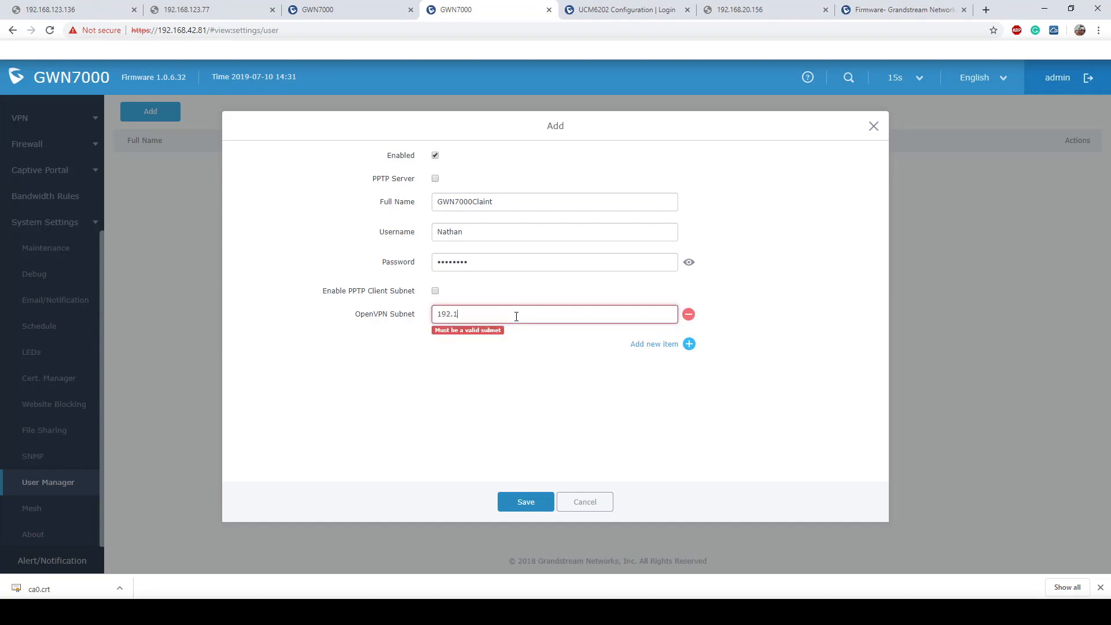
{"action": "type", "text": "68.123.0/24"}
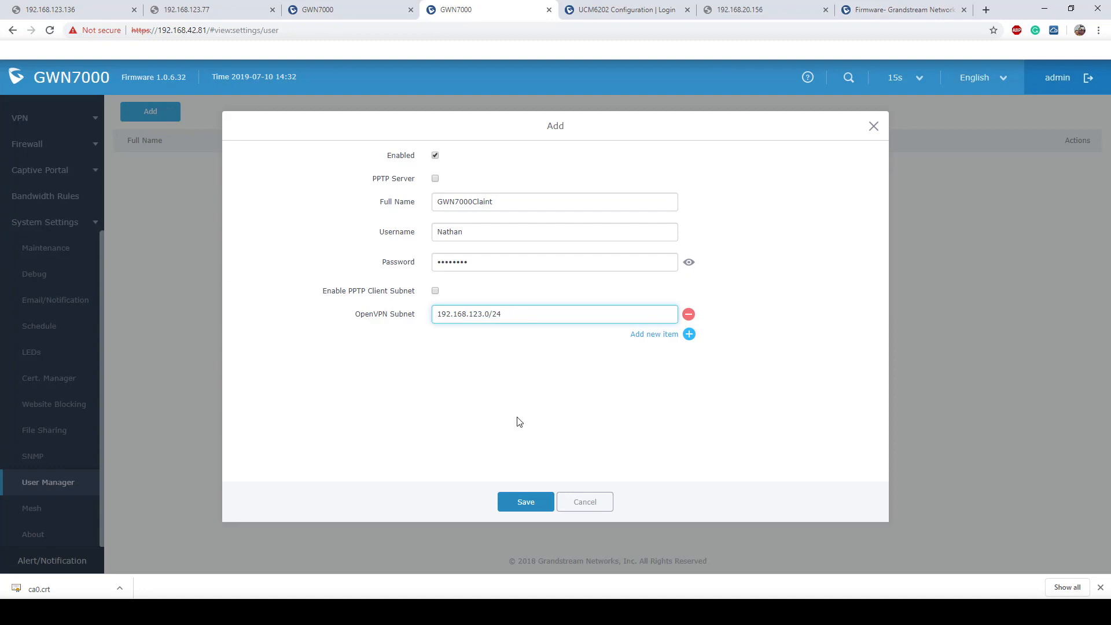
{"action": "left_click", "coordinate": [521, 503]}
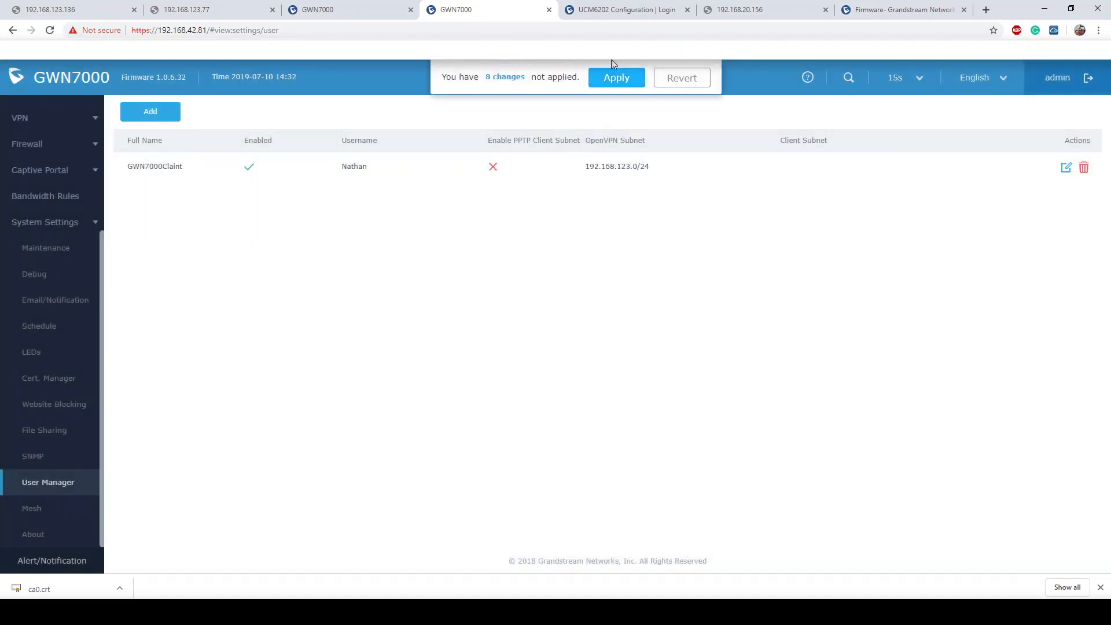
- Apply the 8 pending changes and open the Cert. Manager's Certificates list
{"action": "left_click", "coordinate": [617, 70]}
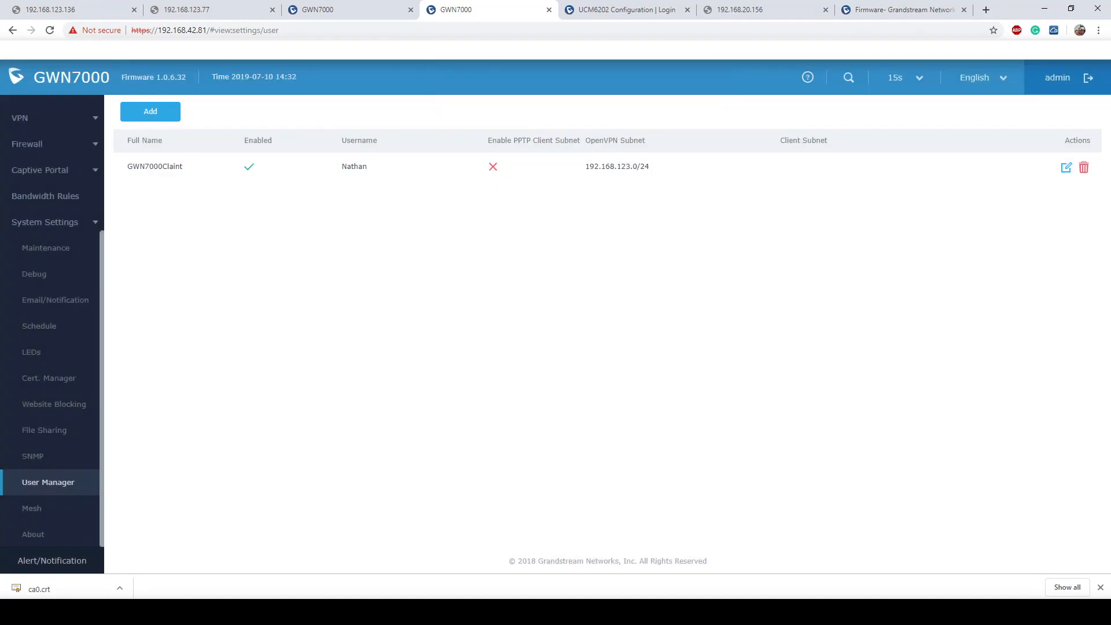
{"action": "left_click", "coordinate": [62, 387]}
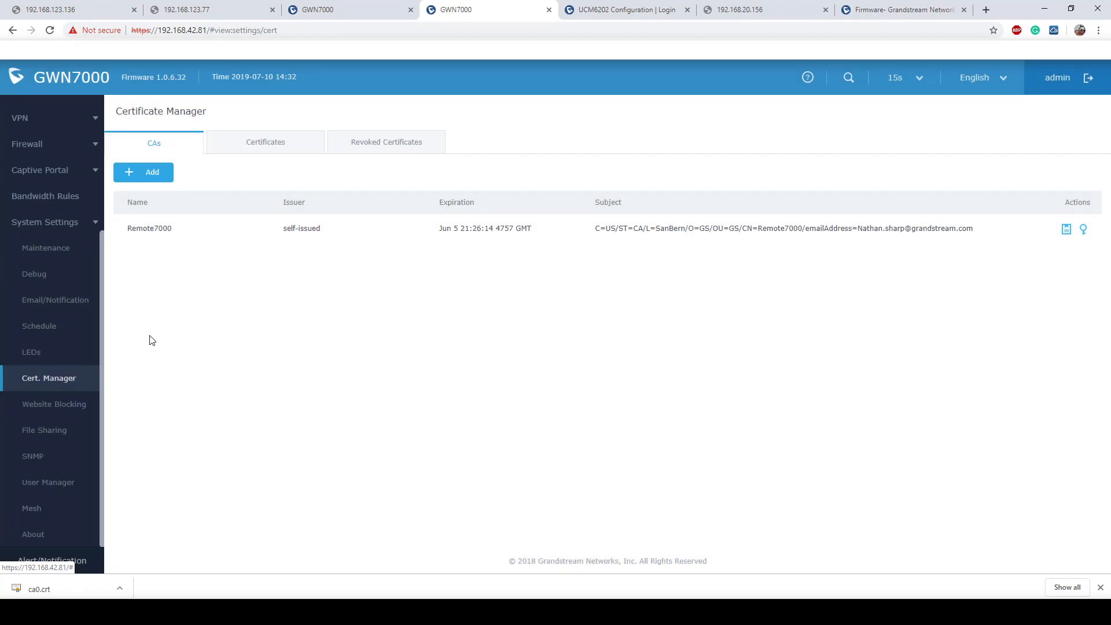
{"action": "left_click", "coordinate": [253, 149]}
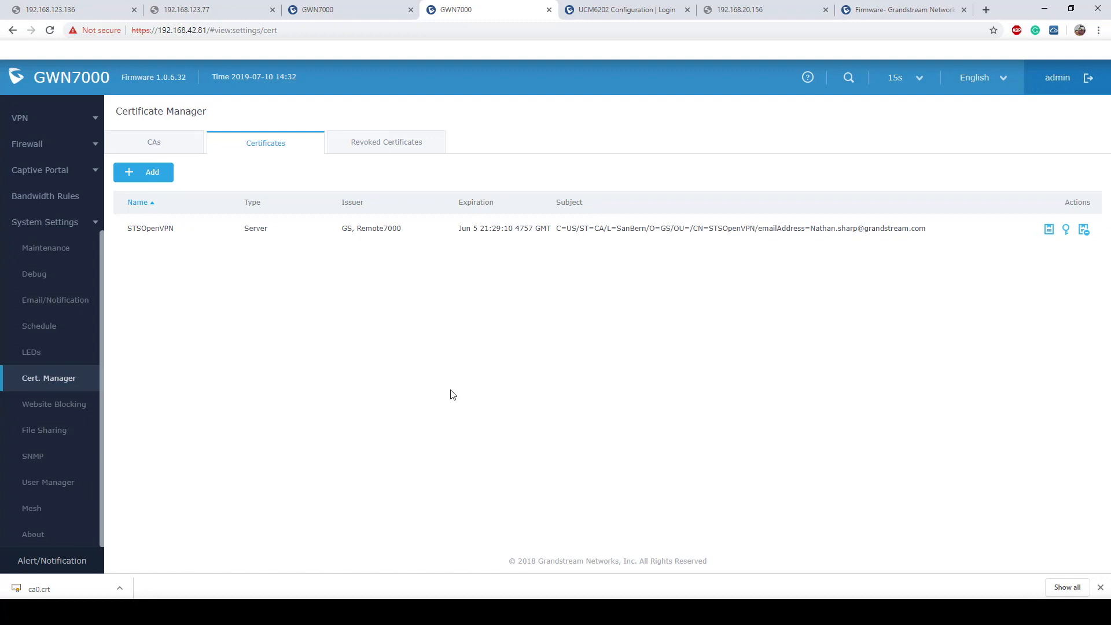
- Start a Client certificate GWN7000STS for user GWN7000Claint with a 2048-bit key
{"action": "left_click", "coordinate": [153, 174]}
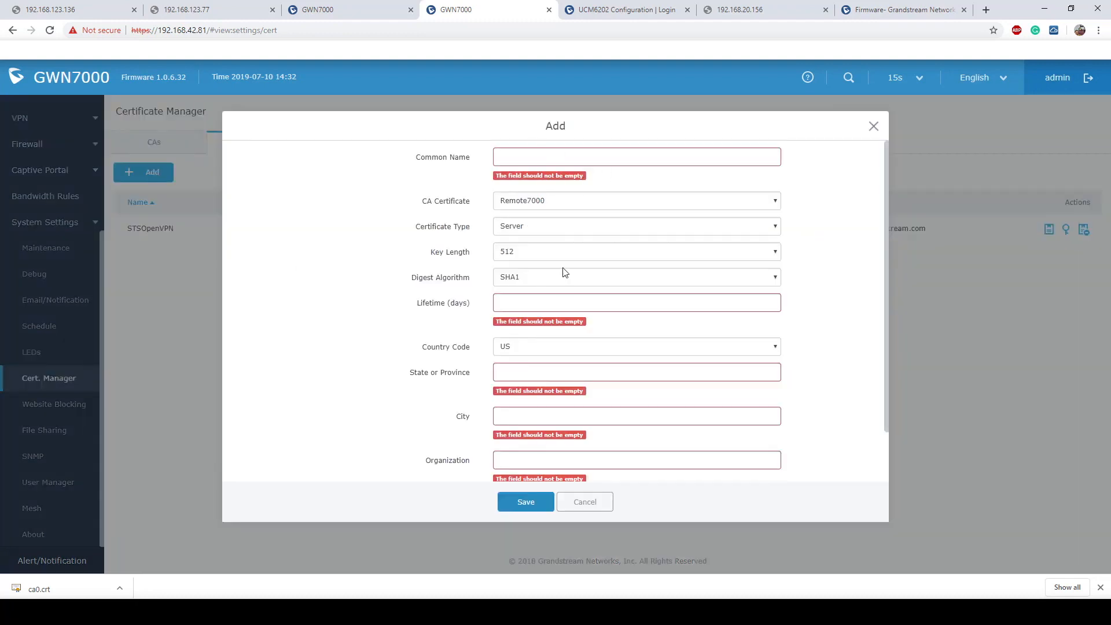
{"action": "left_click", "coordinate": [561, 232]}
{"action": "left_click", "coordinate": [549, 251]}
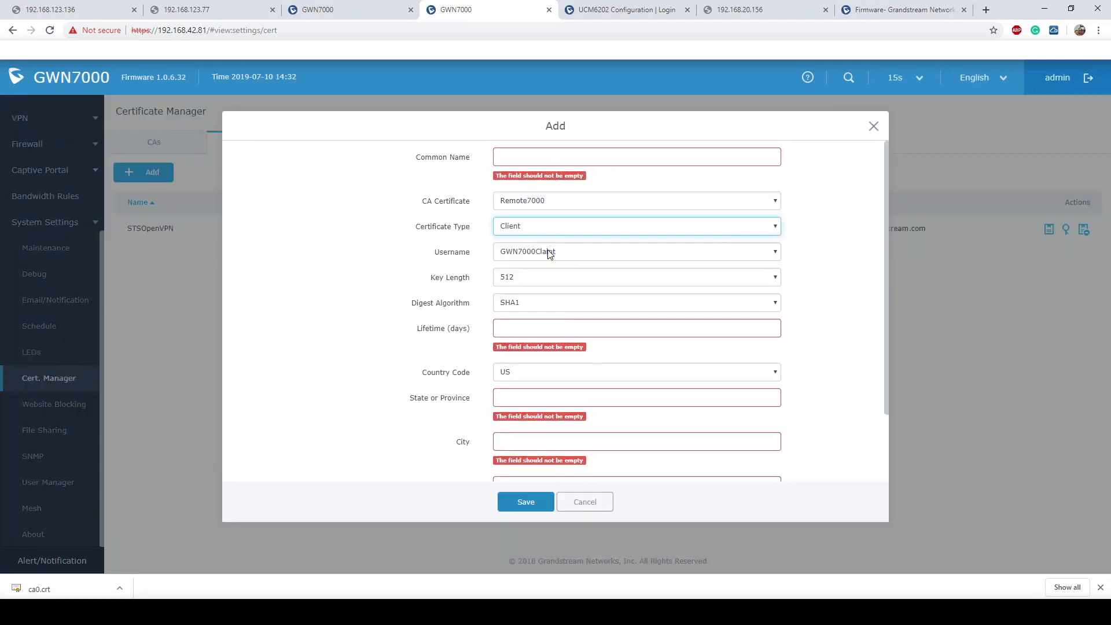
{"action": "left_click", "coordinate": [593, 255]}
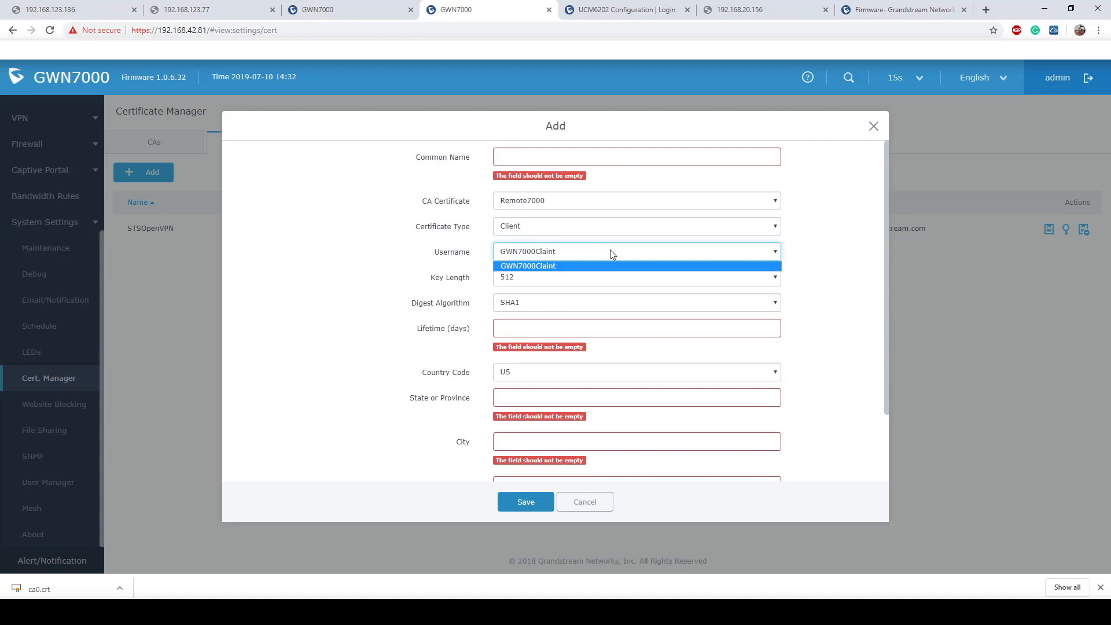
{"action": "left_click", "coordinate": [819, 270]}
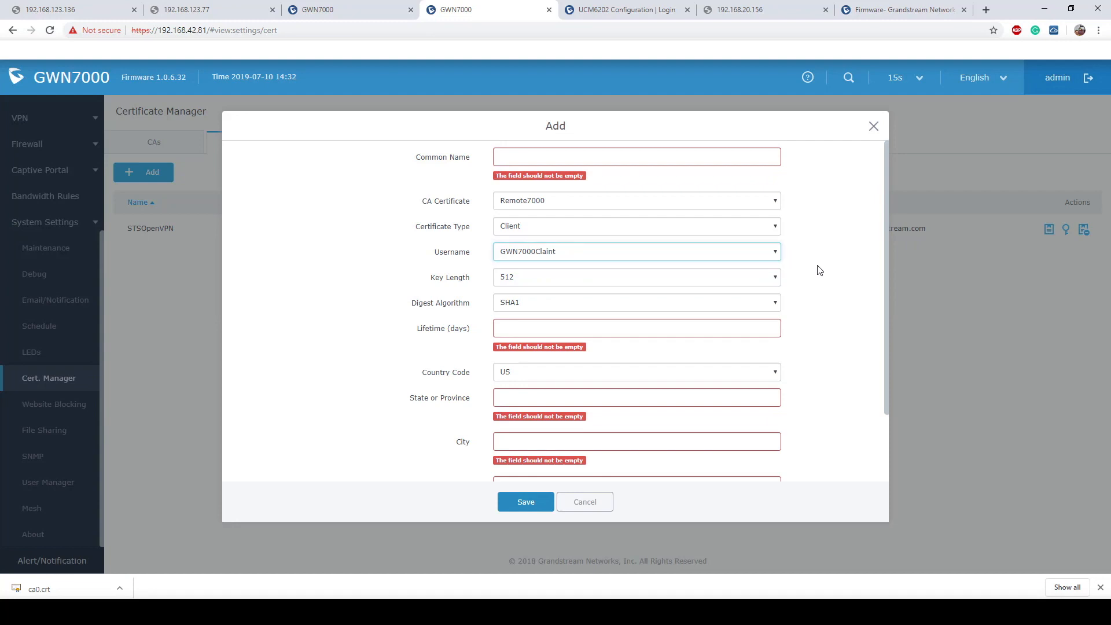
{"action": "left_click", "coordinate": [555, 160]}
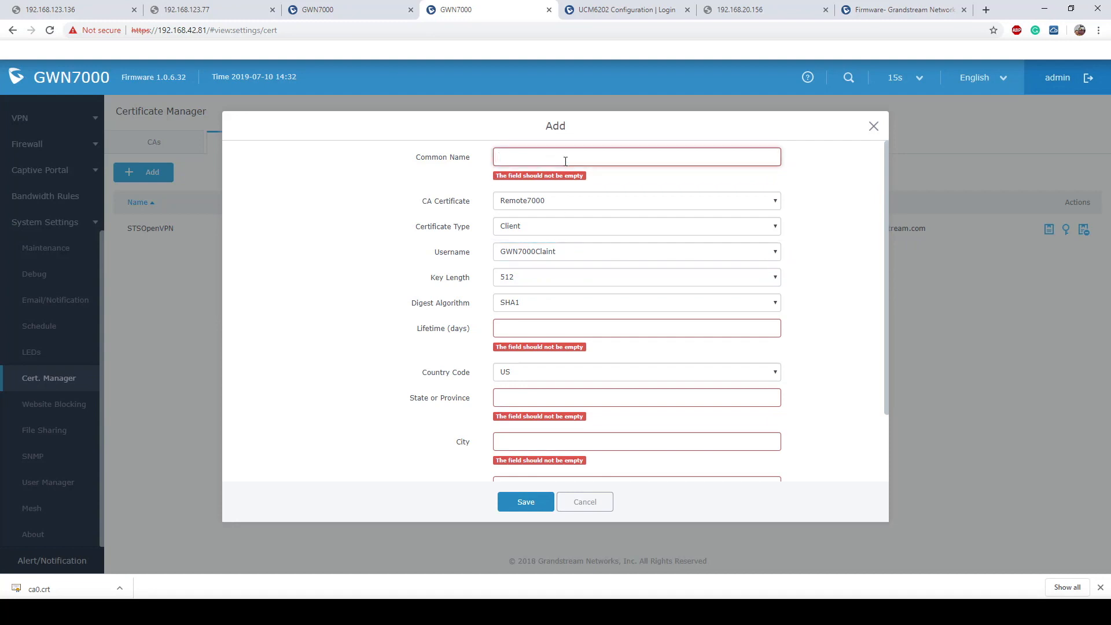
{"action": "type", "text": "GWN7000"}
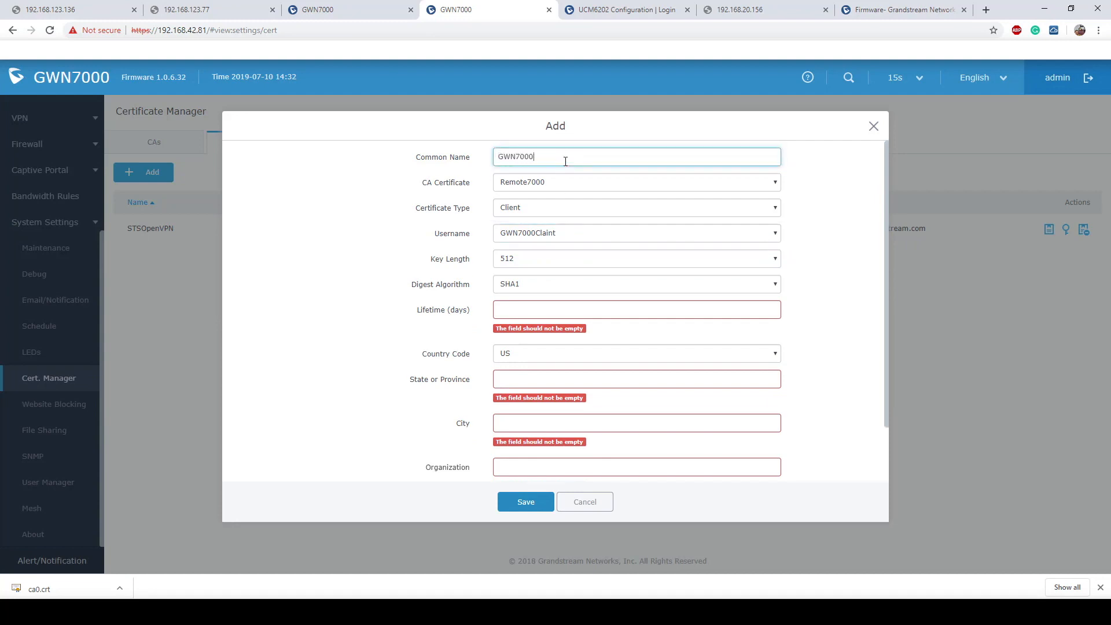
{"action": "type", "text": "STS"}
{"action": "left_click", "coordinate": [573, 184]}
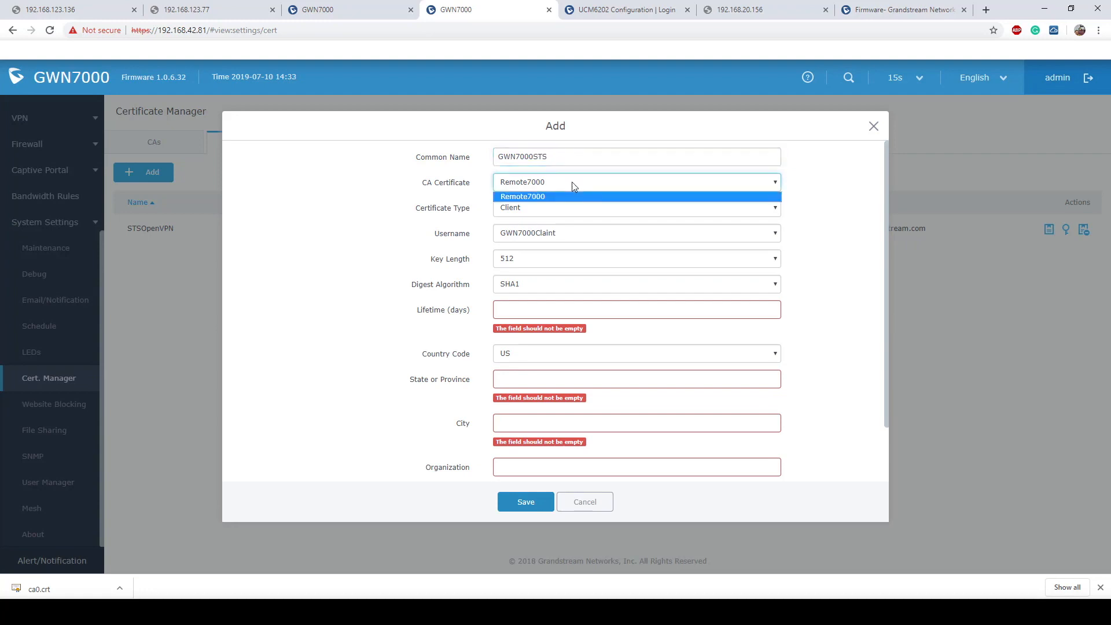
{"action": "left_click", "coordinate": [566, 235]}
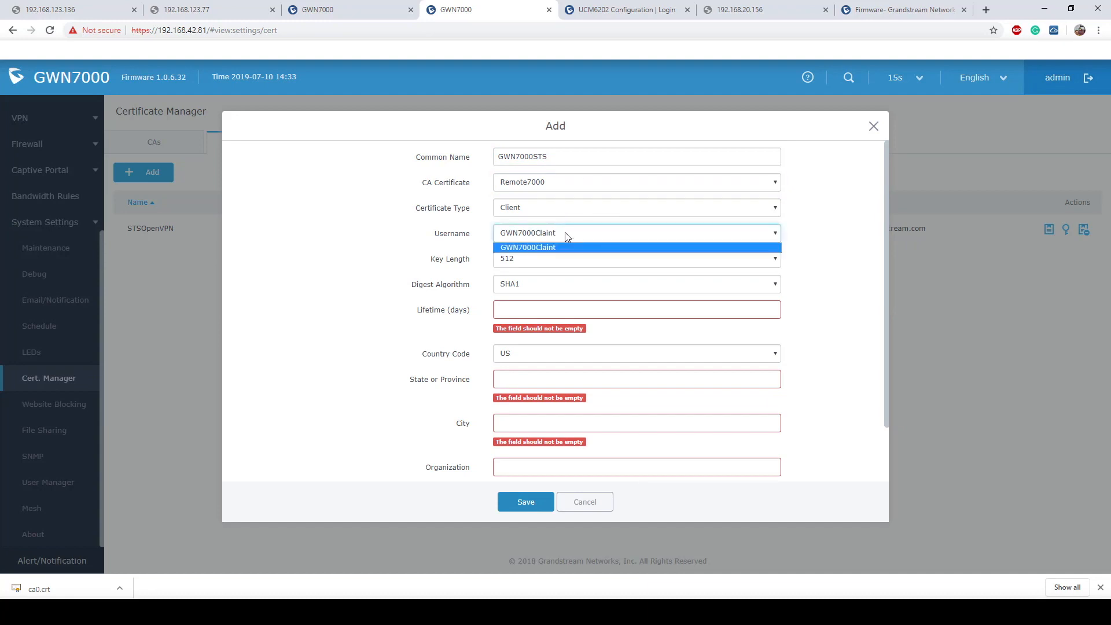
{"action": "left_click", "coordinate": [844, 273]}
{"action": "left_click", "coordinate": [744, 263]}
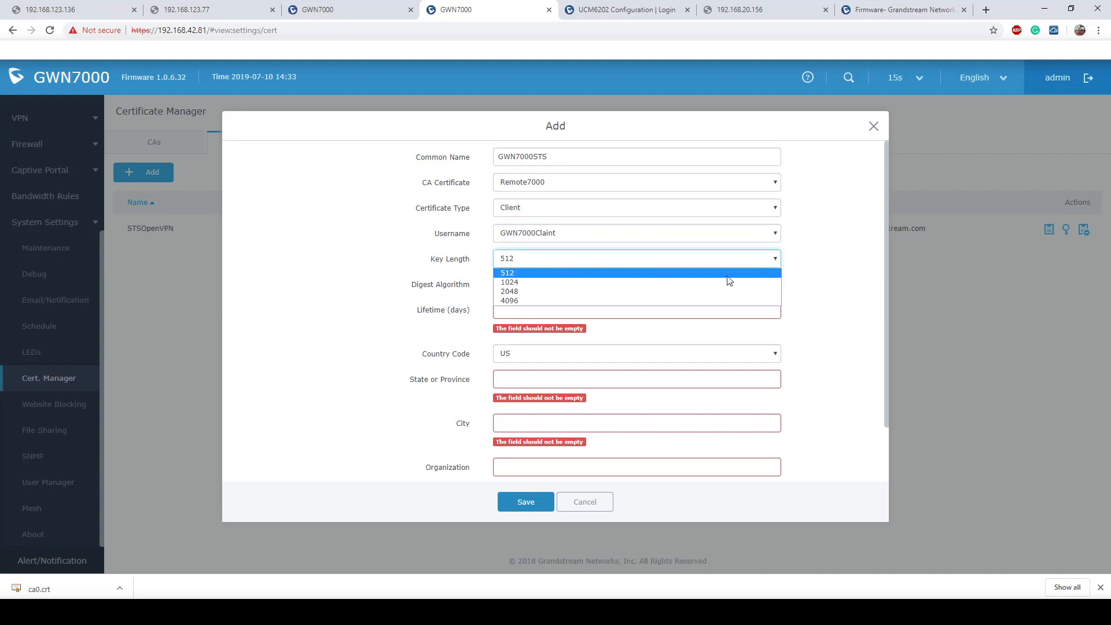
{"action": "left_click", "coordinate": [554, 292]}
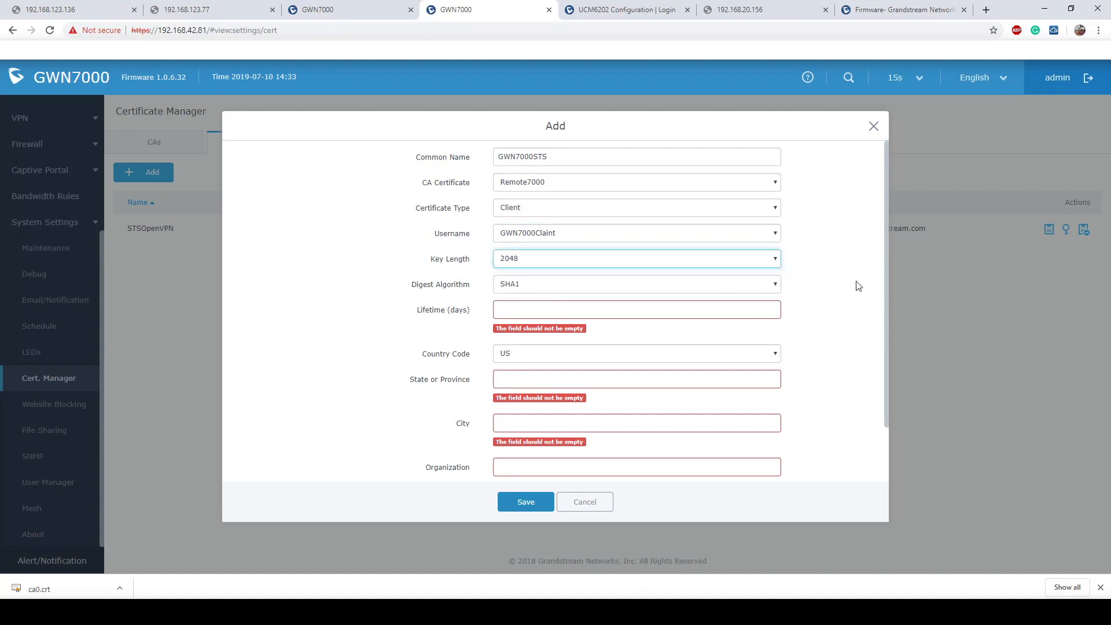
- Fill in the lifetime, State CA, City SB, Organization GS and e-mail, then save the certificate
{"action": "left_click", "coordinate": [641, 311]}
{"action": "type", "text": "999999999"}
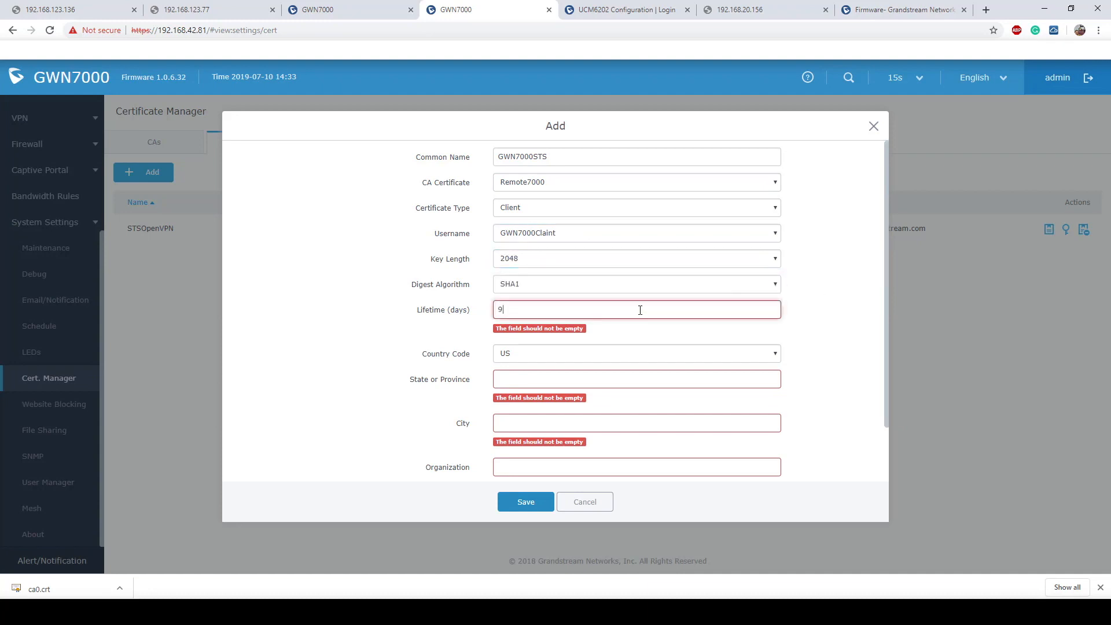
{"action": "key", "text": "BackSpace"}
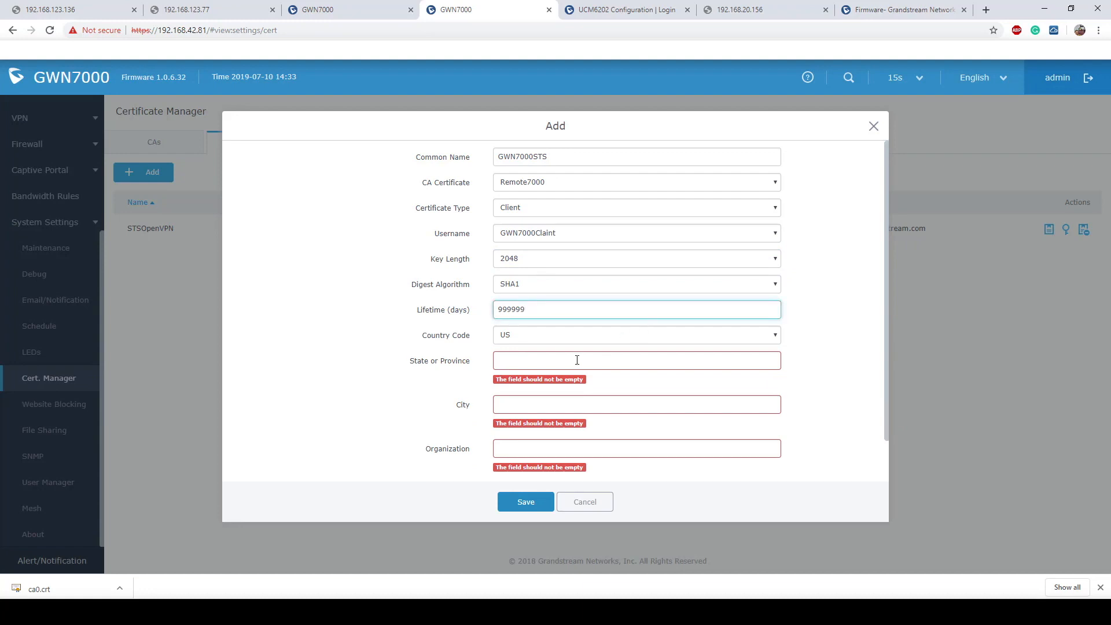
{"action": "left_click", "coordinate": [577, 360]}
{"action": "type", "text": "CA"}
{"action": "key", "text": "Tab"}
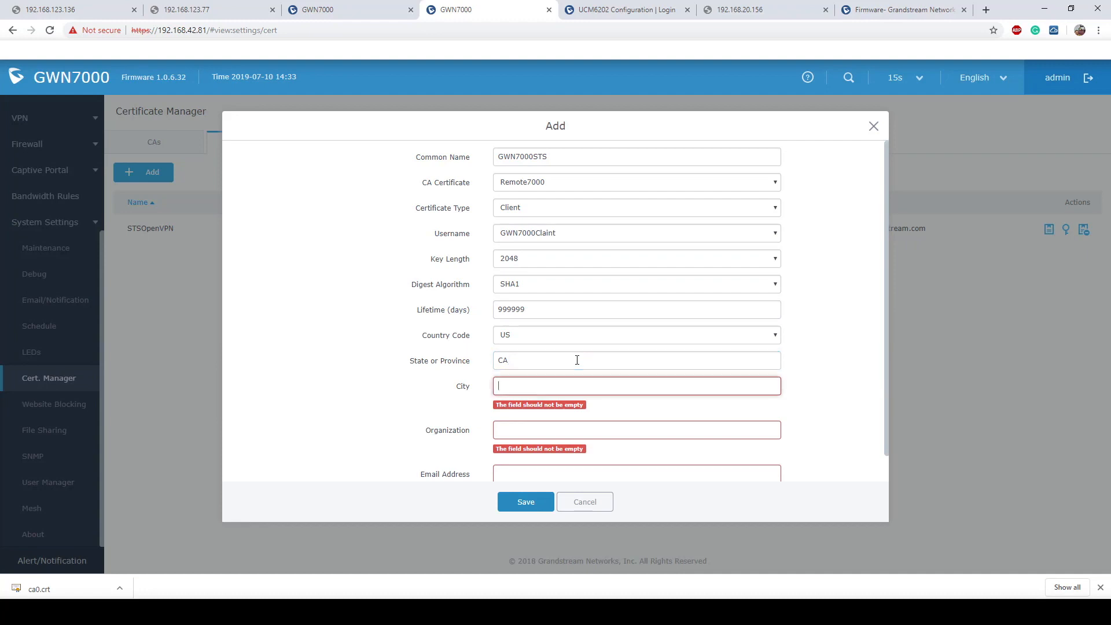
{"action": "type", "text": "SB"}
{"action": "key", "text": "Tab"}
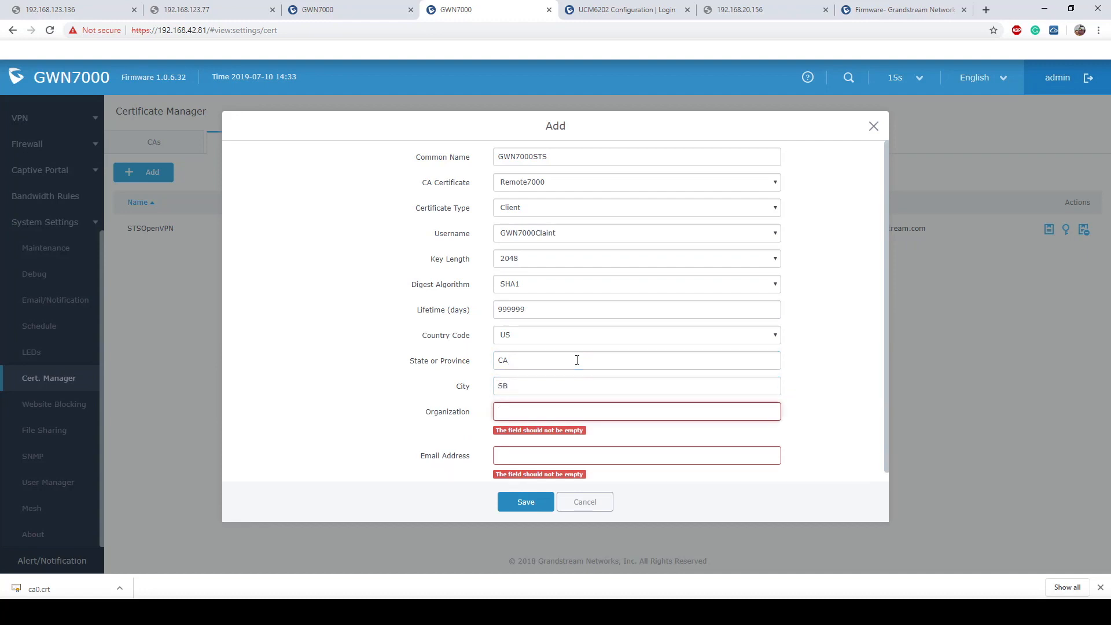
{"action": "type", "text": "GS"}
{"action": "key", "text": "Tab"}
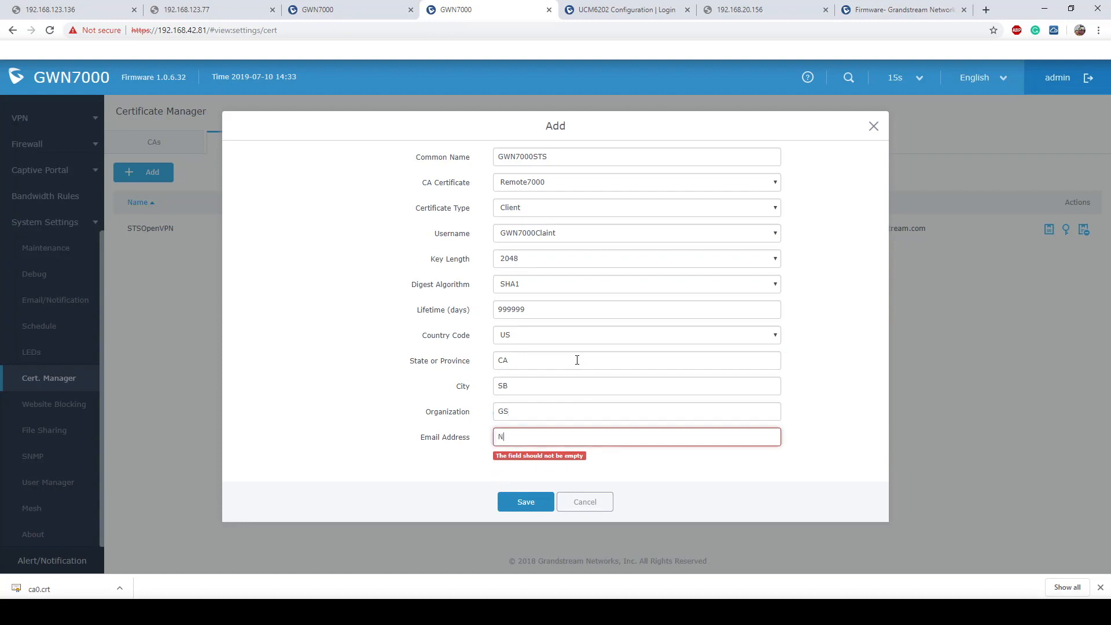
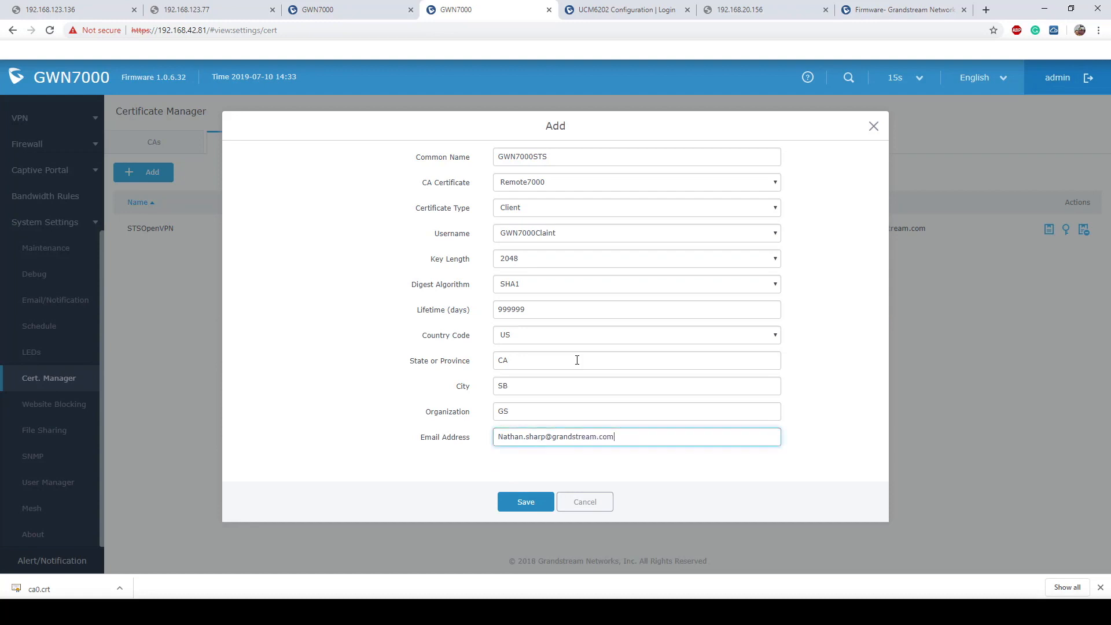
{"action": "left_click", "coordinate": [523, 502]}
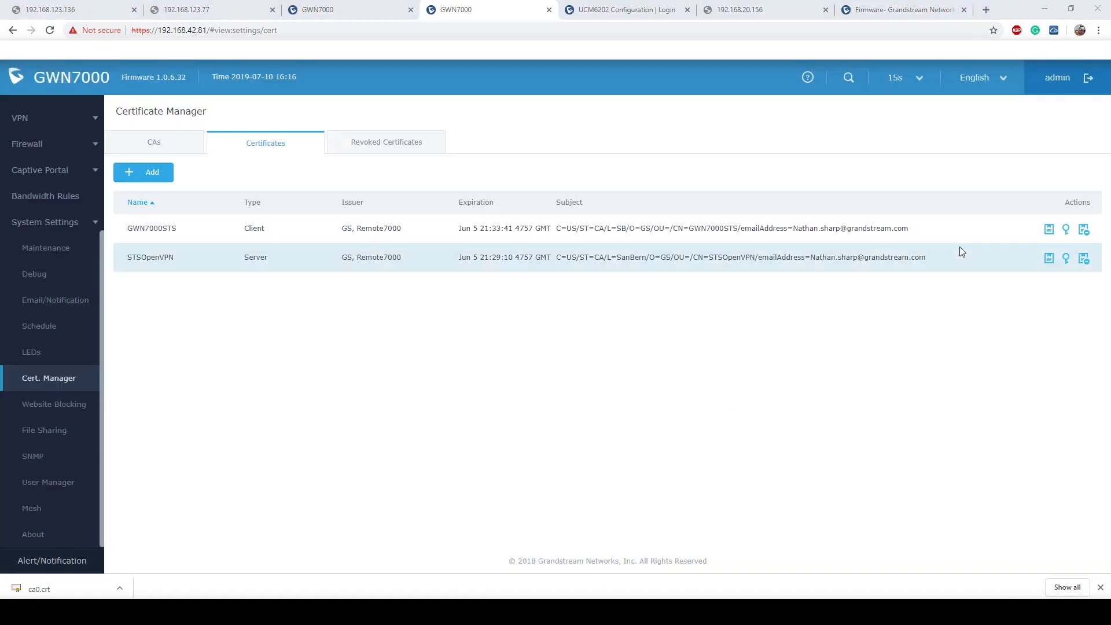
- Download GWN7000STS.crt and GWN7000STS.key from the GWN7000STS certificate row
{"action": "left_click", "coordinate": [1050, 232]}
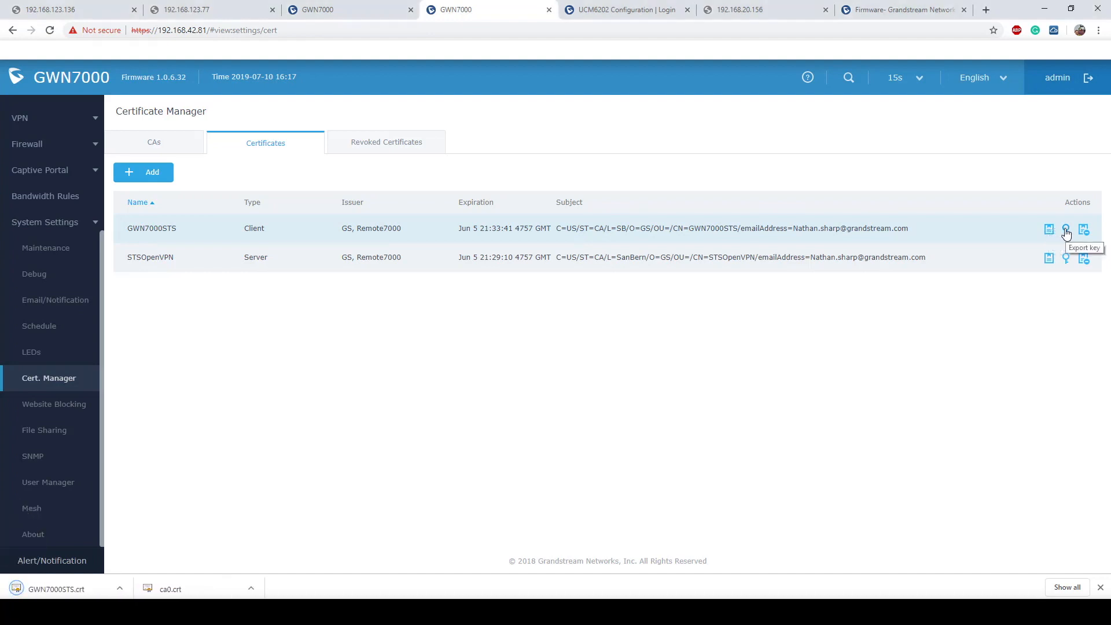
{"action": "left_click", "coordinate": [1067, 232]}
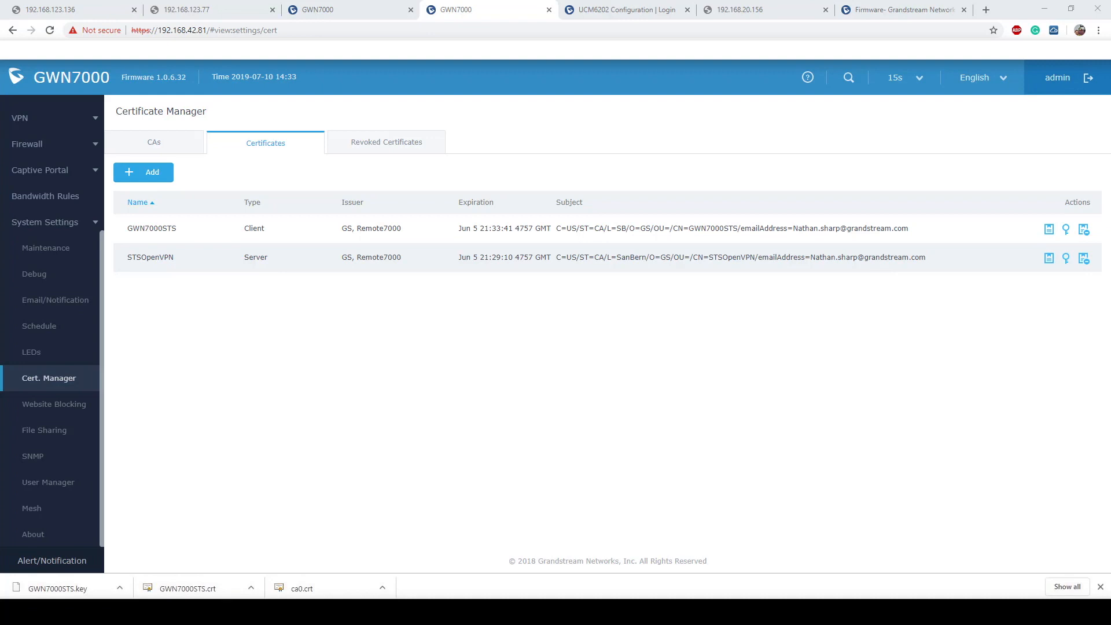
{"action": "left_click", "coordinate": [444, 362]}
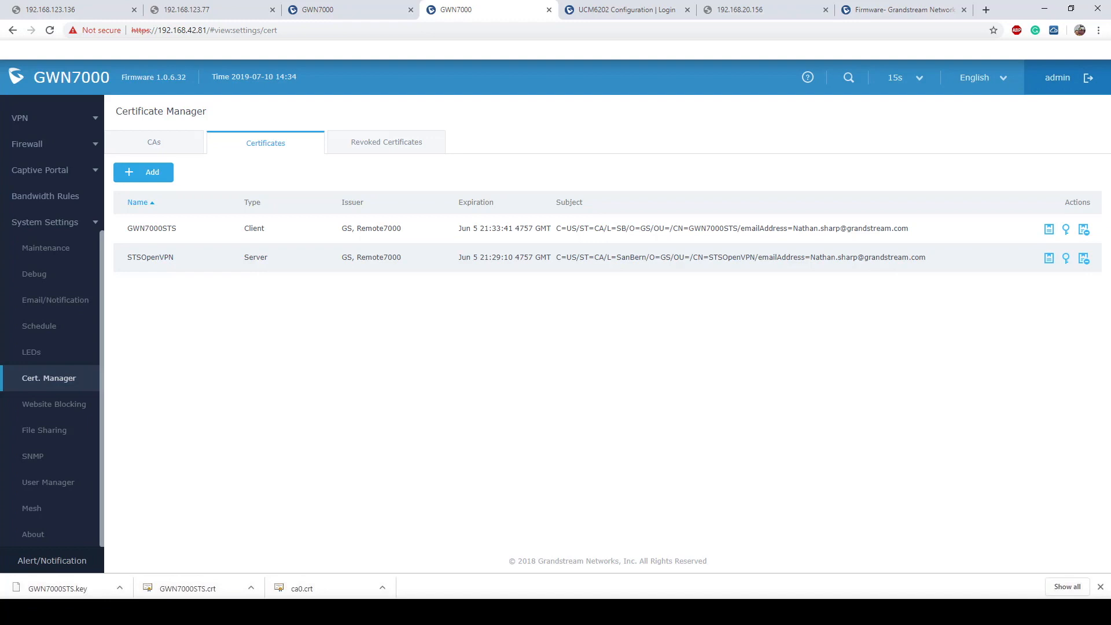
- Open the VPN > OpenVPN® Server page, which lists no servers yet
{"action": "scroll", "coordinate": [24, 405], "scroll_direction": "up", "scroll_amount": 3}
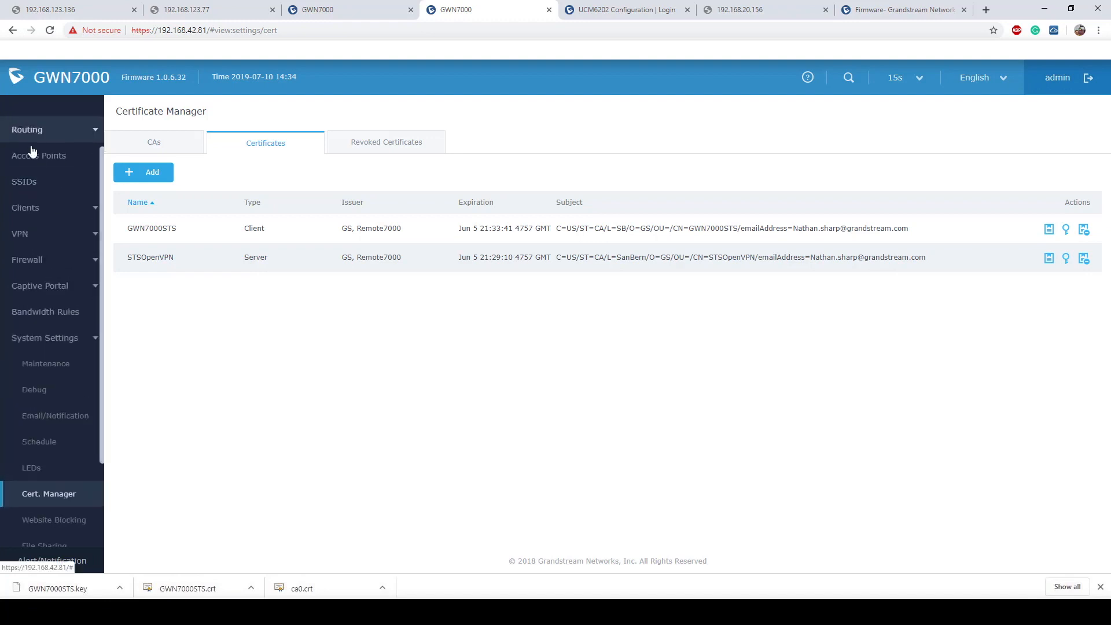
{"action": "left_click", "coordinate": [22, 231]}
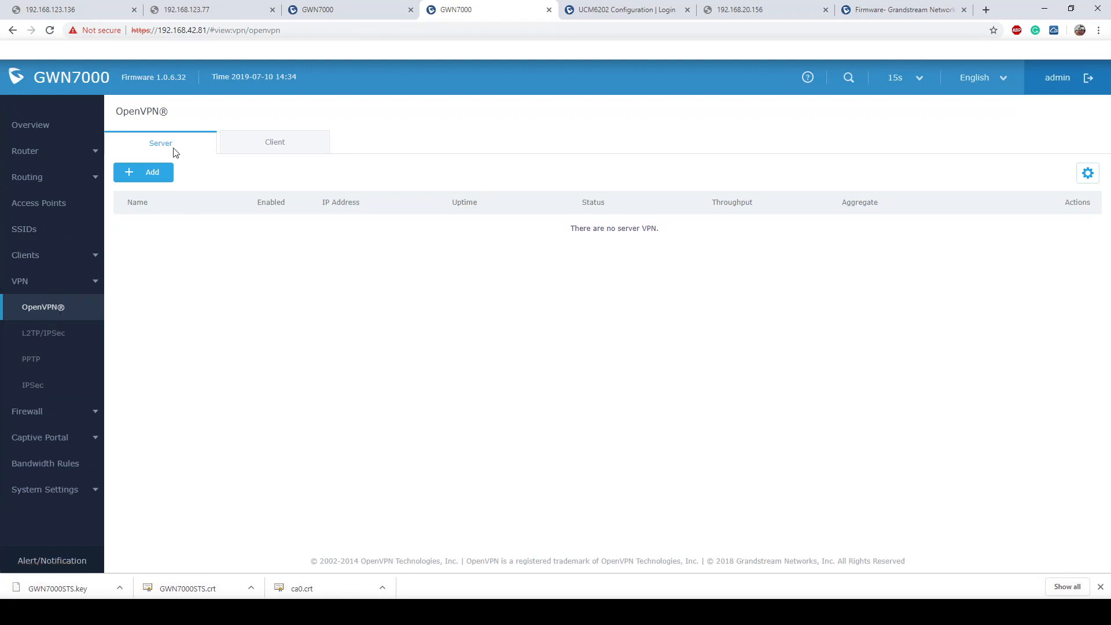
- Add an enabled OpenVPN server named STSOpenVPN, leaving UDP local port at 1194
{"action": "left_click", "coordinate": [146, 174]}
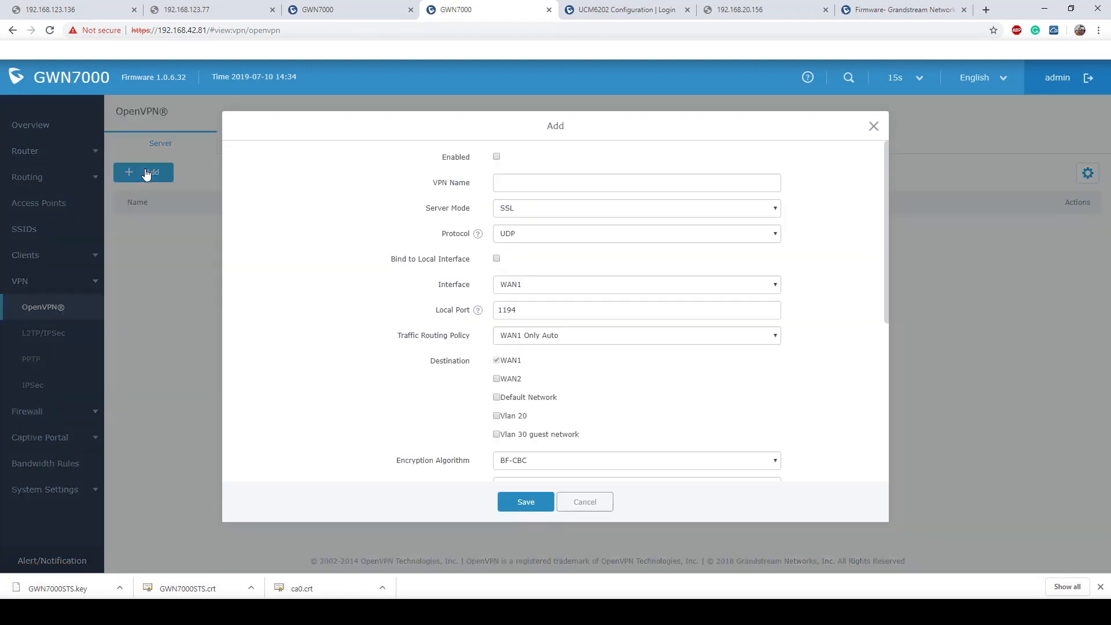
{"action": "left_click", "coordinate": [496, 156]}
{"action": "left_click", "coordinate": [542, 184]}
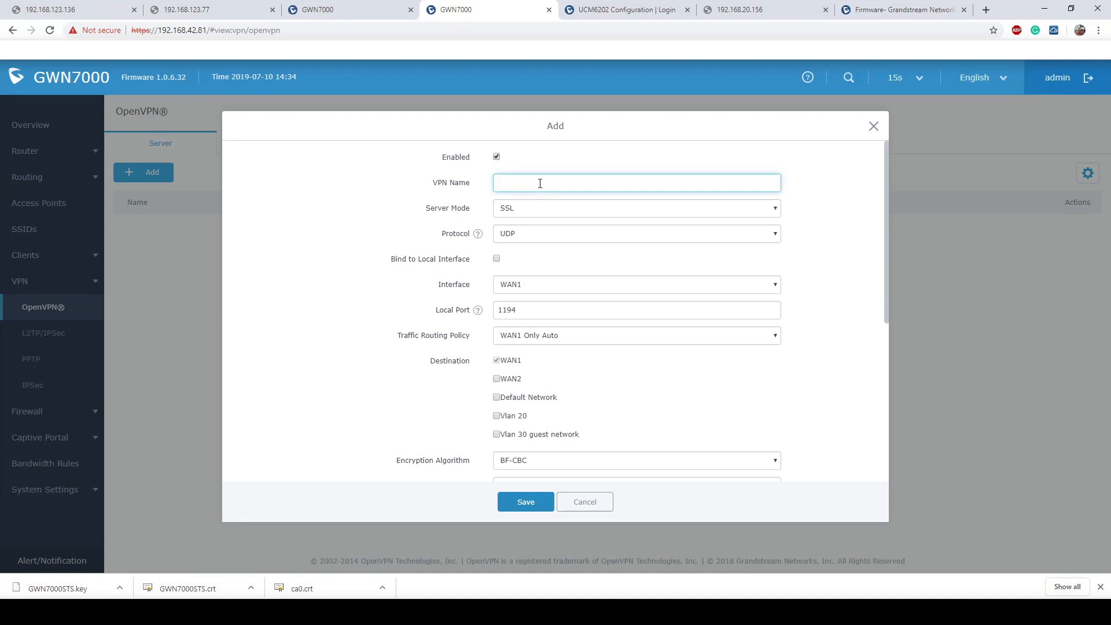
{"action": "type", "text": "STSOpenVPN"}
{"action": "left_click", "coordinate": [610, 255]}
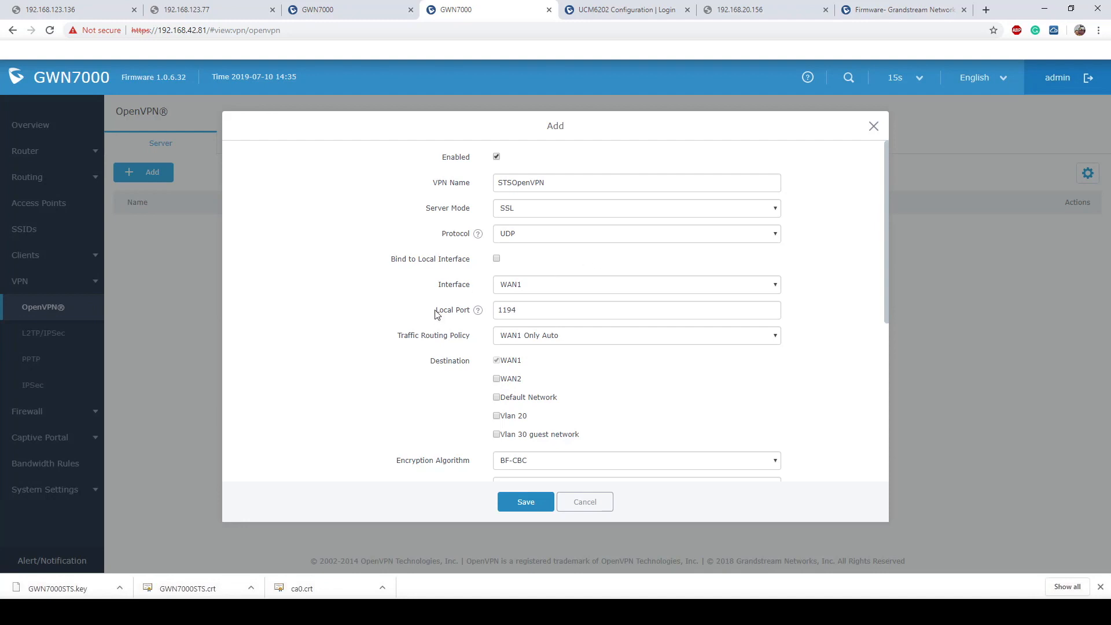
{"action": "left_click_drag", "start_coordinate": [435, 311], "coordinate": [473, 314]}
{"action": "double_click", "coordinate": [524, 310]}
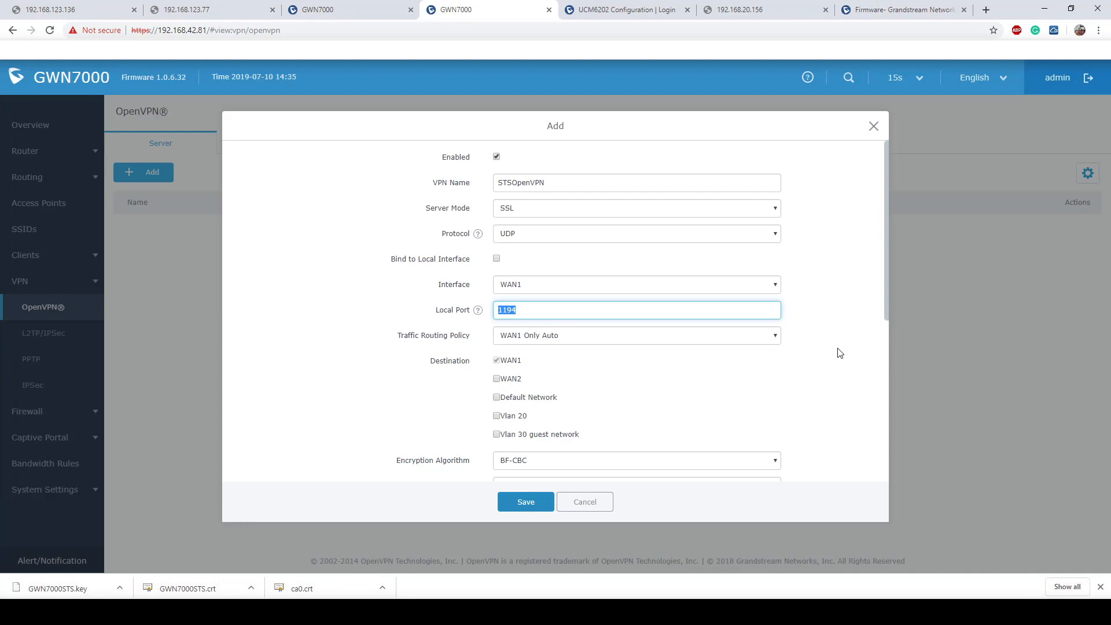
{"action": "left_click", "coordinate": [821, 346]}
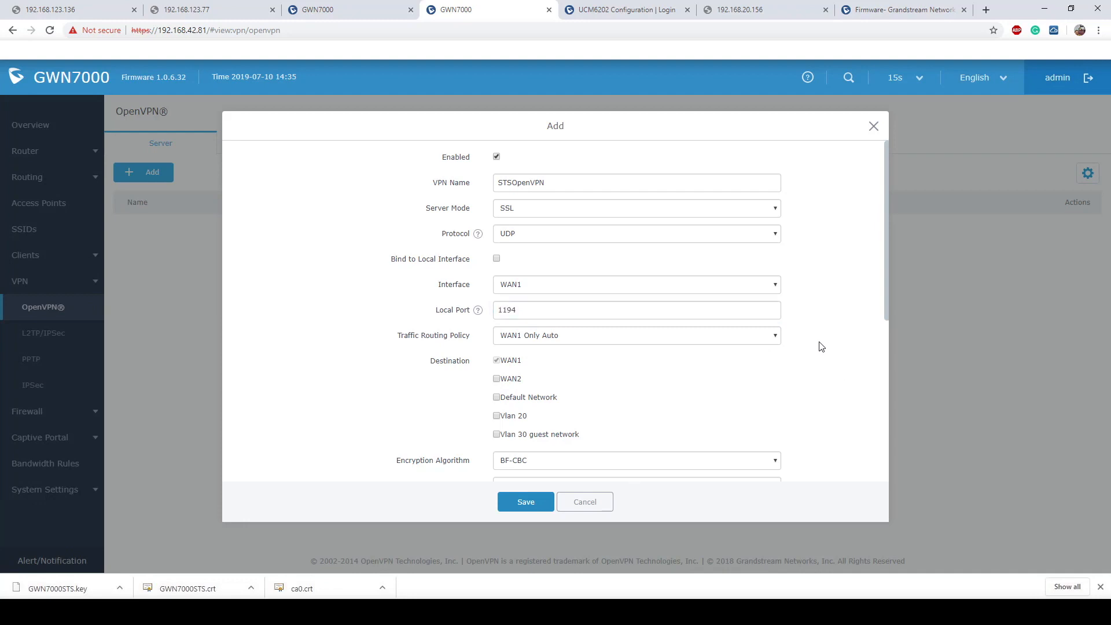
{"action": "scroll", "coordinate": [822, 346], "scroll_direction": "down", "scroll_amount": 2}
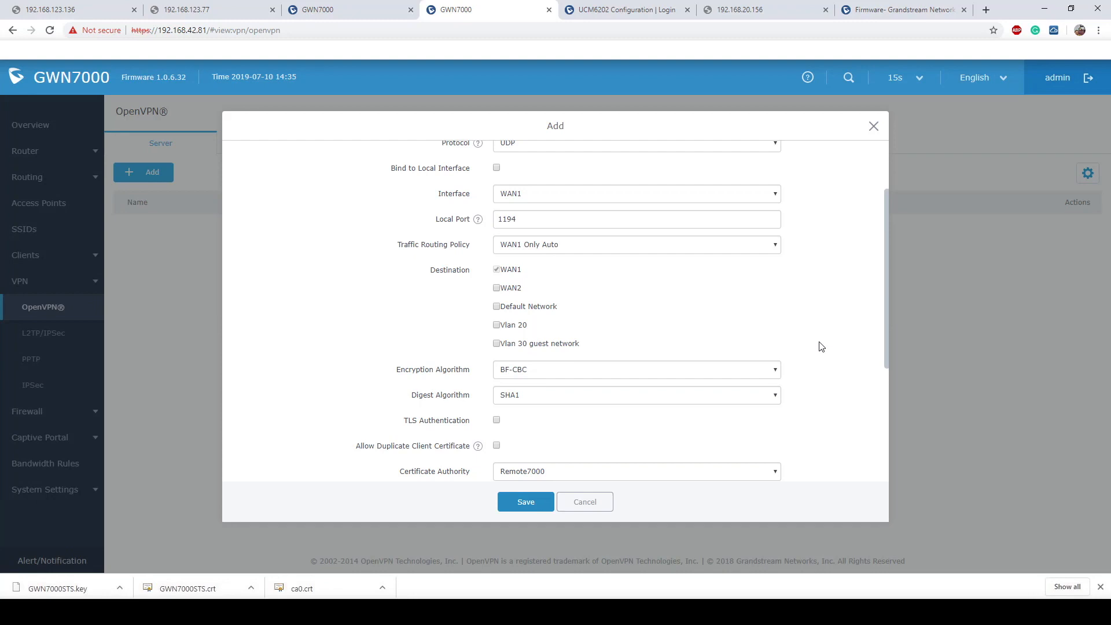
- Tick Default Network and Vlan 20 as the server's destination networks
{"action": "left_click", "coordinate": [497, 308]}
{"action": "left_click", "coordinate": [497, 325]}
{"action": "left_click", "coordinate": [497, 307]}
{"action": "left_click_drag", "start_coordinate": [581, 344], "coordinate": [484, 289]}
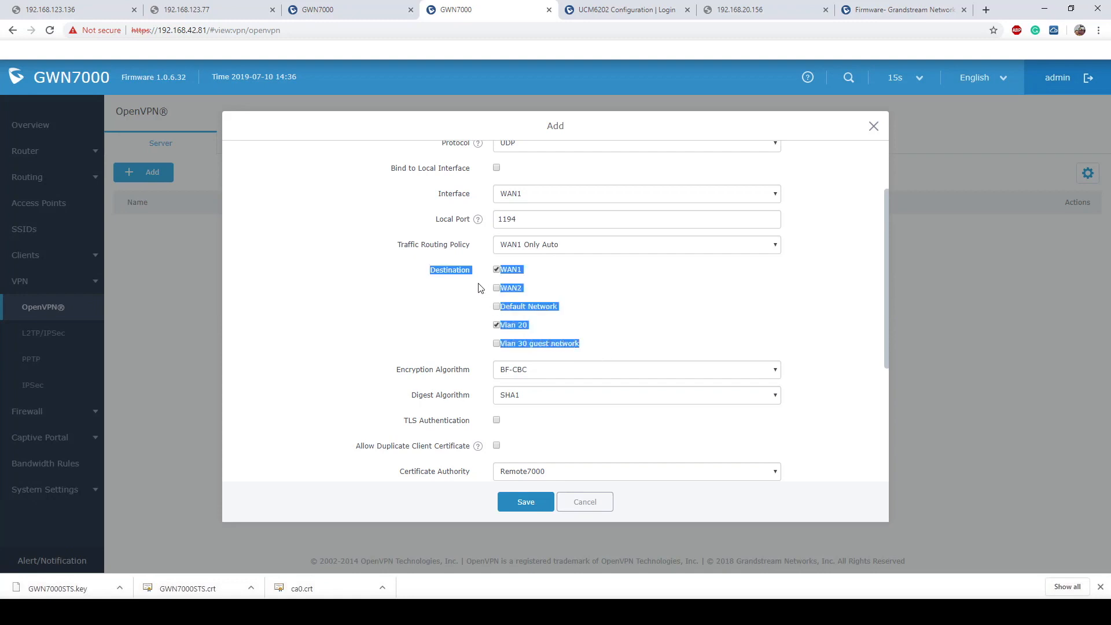
{"action": "left_click", "coordinate": [712, 332]}
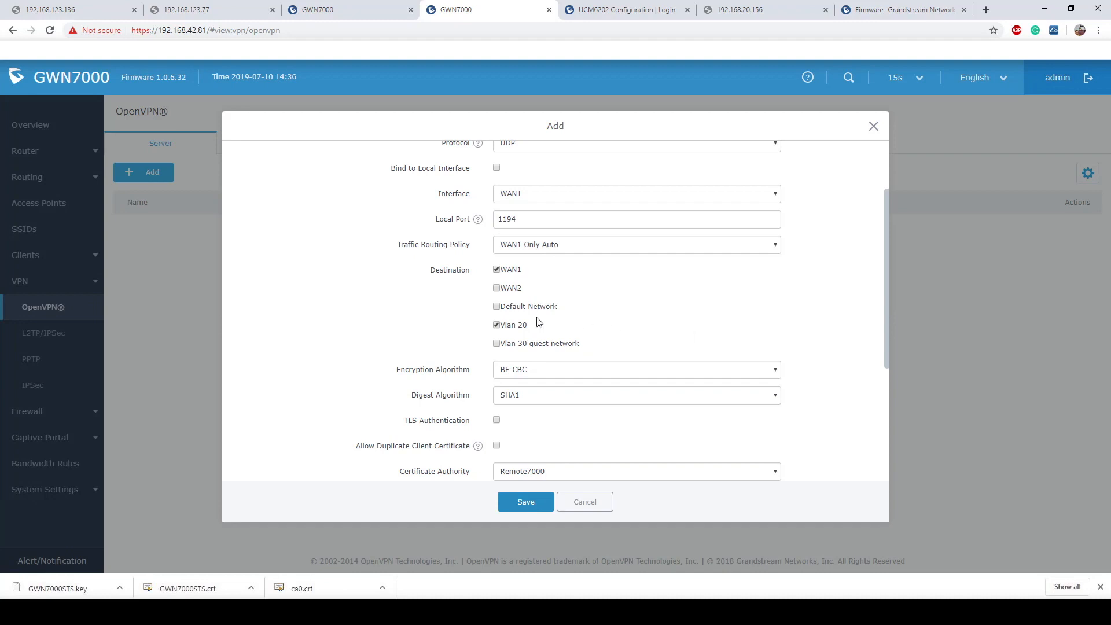
{"action": "left_click", "coordinate": [497, 307]}
{"action": "left_click_drag", "start_coordinate": [528, 330], "coordinate": [501, 333]}
{"action": "left_click", "coordinate": [624, 329]}
{"action": "scroll", "coordinate": [662, 313], "scroll_direction": "down", "scroll_amount": 3}
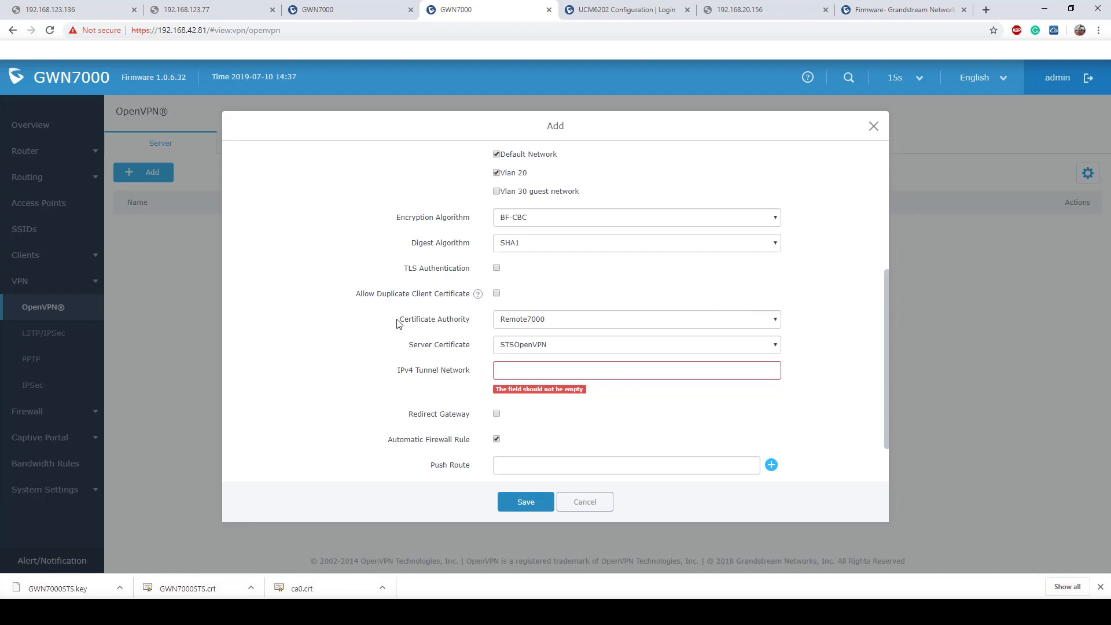
- Keep Remote7000 as the certificate authority and STSOpenVPN as the server certificate
{"action": "left_click_drag", "start_coordinate": [397, 323], "coordinate": [468, 321]}
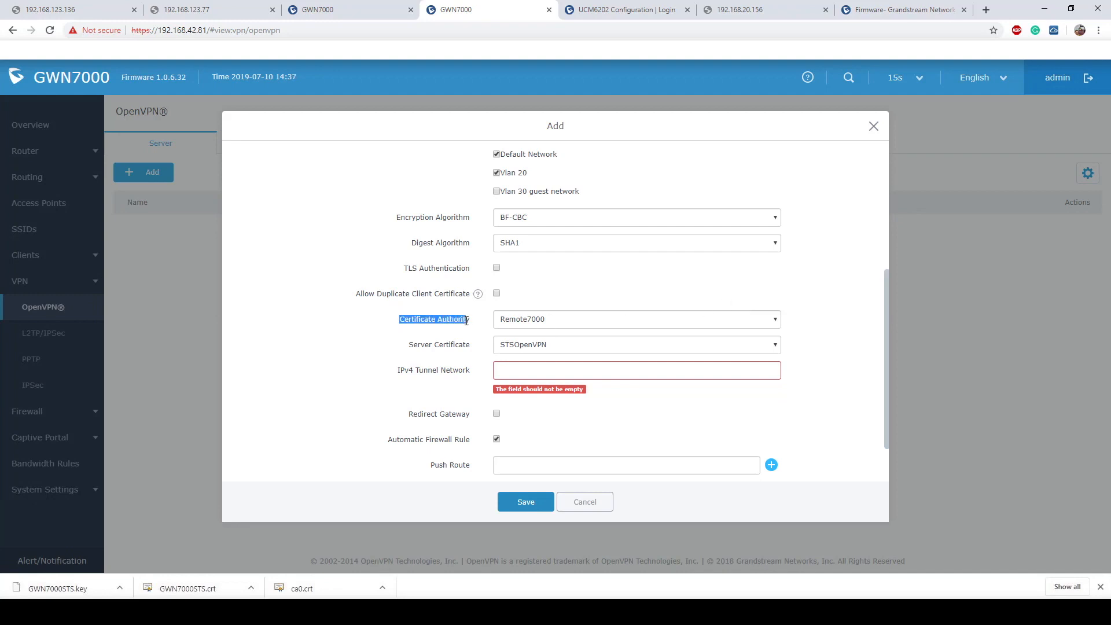
{"action": "left_click", "coordinate": [584, 319]}
{"action": "left_click", "coordinate": [716, 296]}
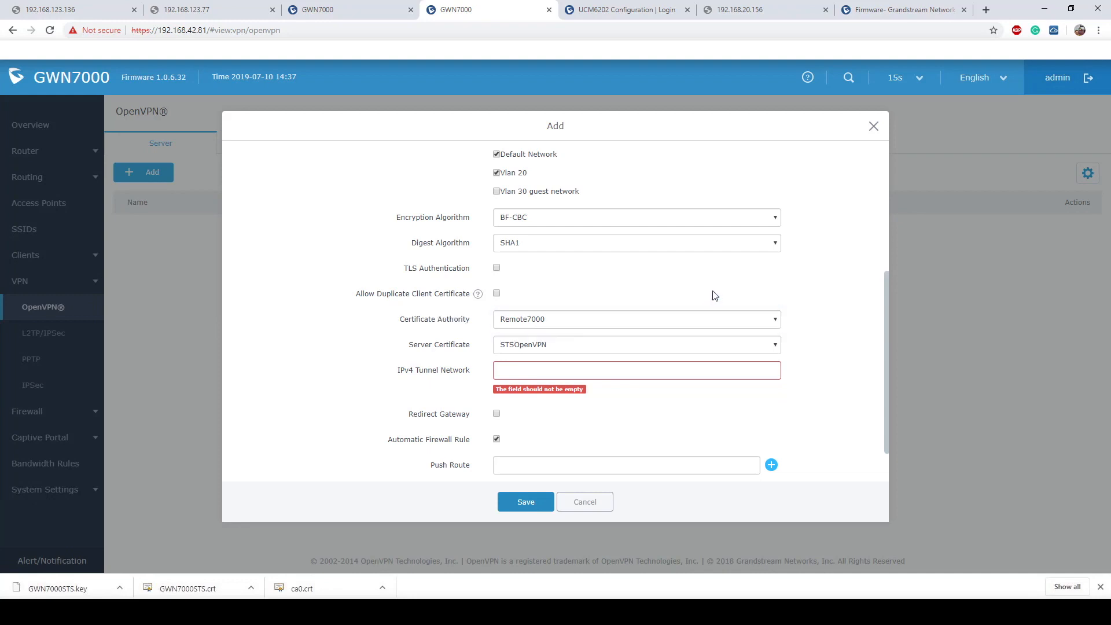
{"action": "left_click", "coordinate": [578, 345]}
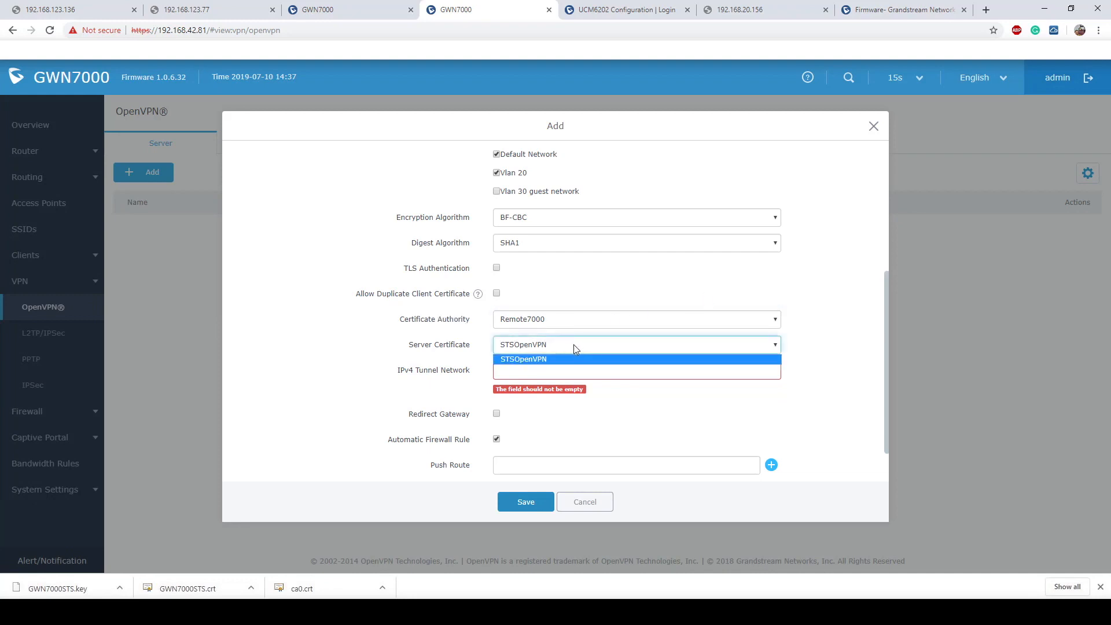
{"action": "left_click", "coordinate": [460, 346]}
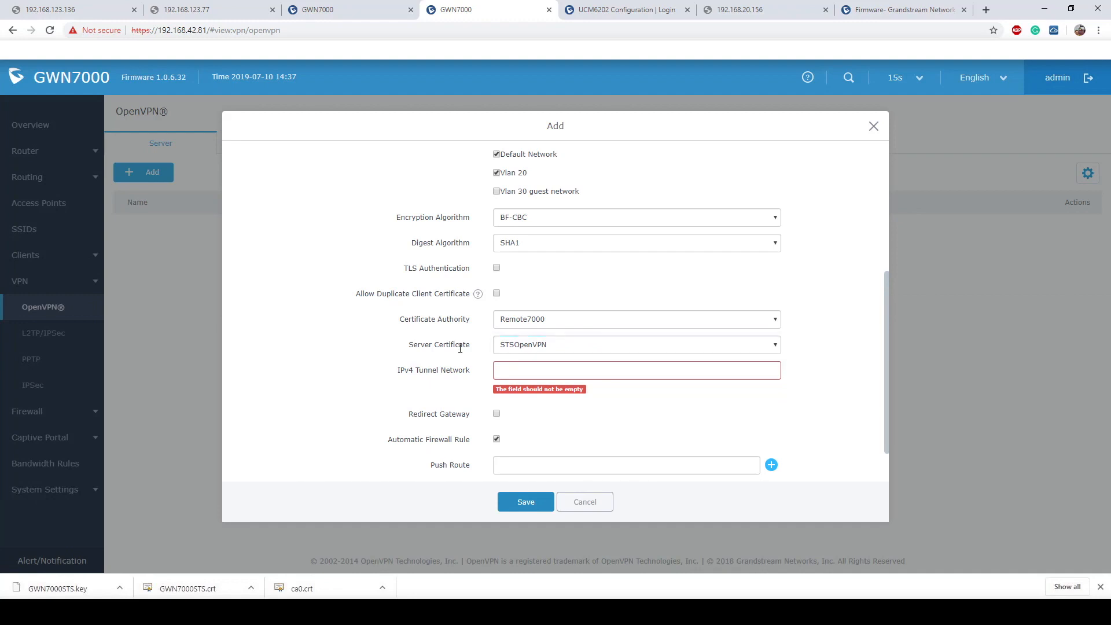
{"action": "left_click", "coordinate": [535, 371]}
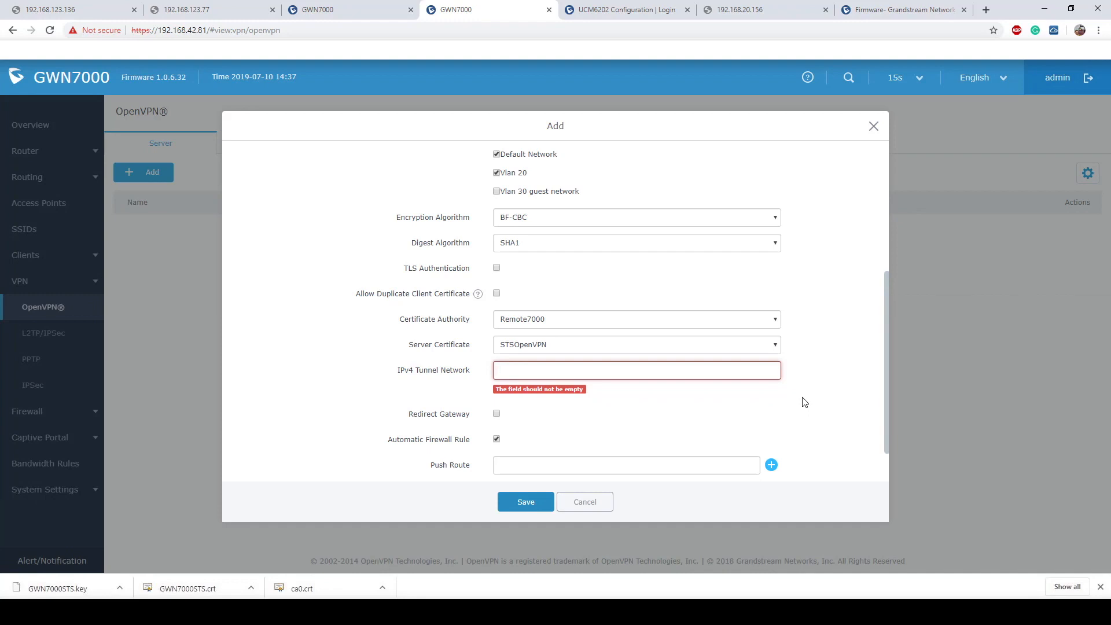
- Enter 10.0.10.0/24 as the server's IPv4 tunnel network
{"action": "type", "text": "10.0.10"}
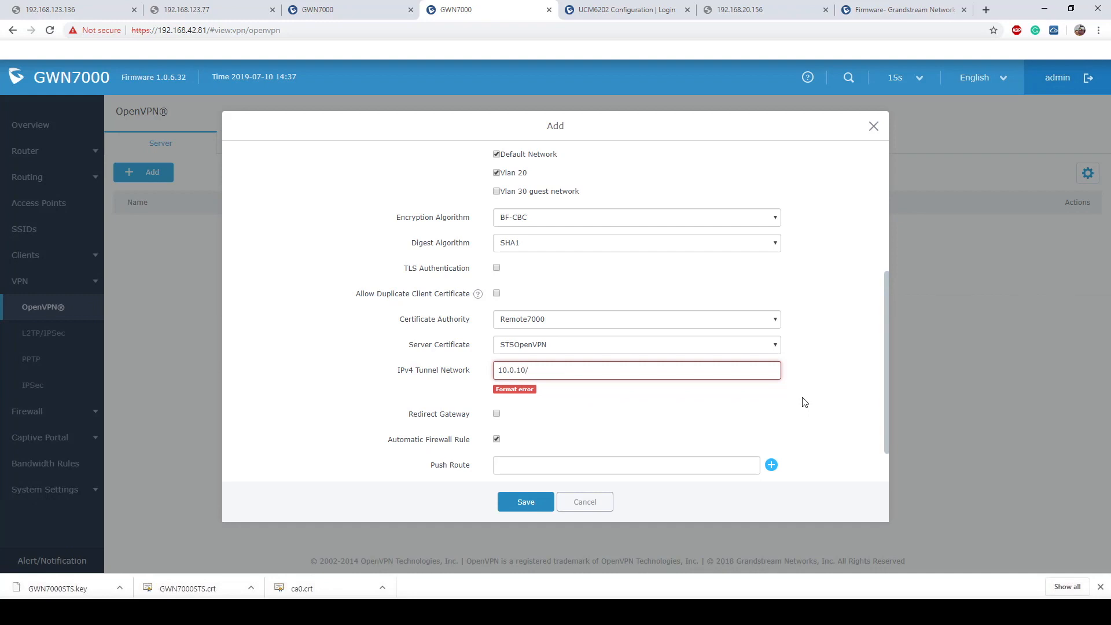
{"action": "type", "text": ".0/24"}
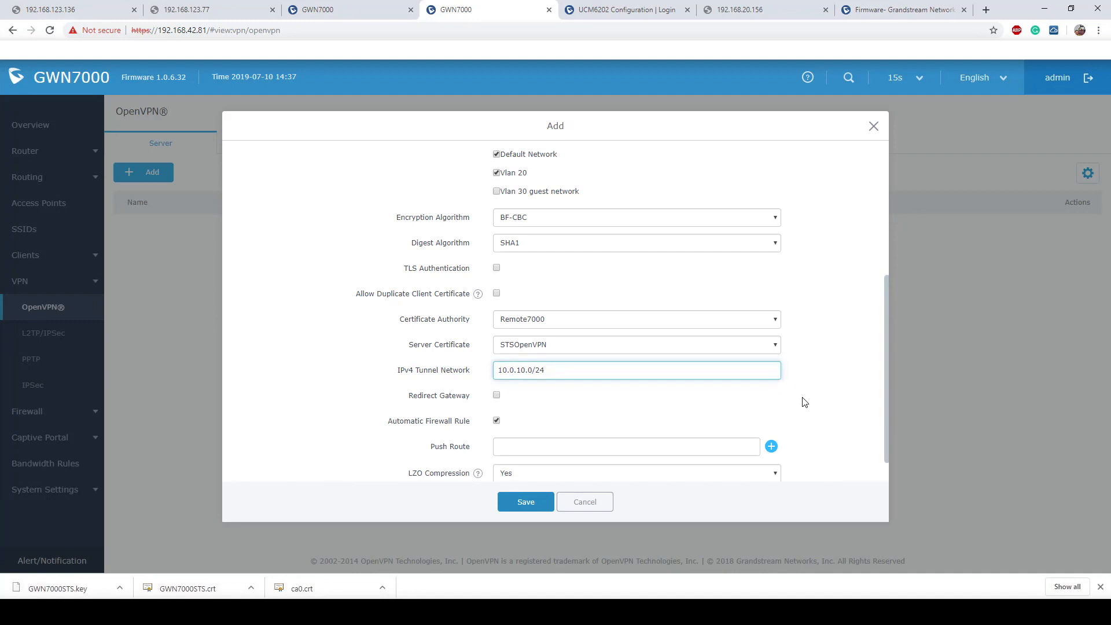
{"action": "left_click", "coordinate": [814, 347]}
{"action": "scroll", "coordinate": [814, 348], "scroll_direction": "down", "scroll_amount": 1}
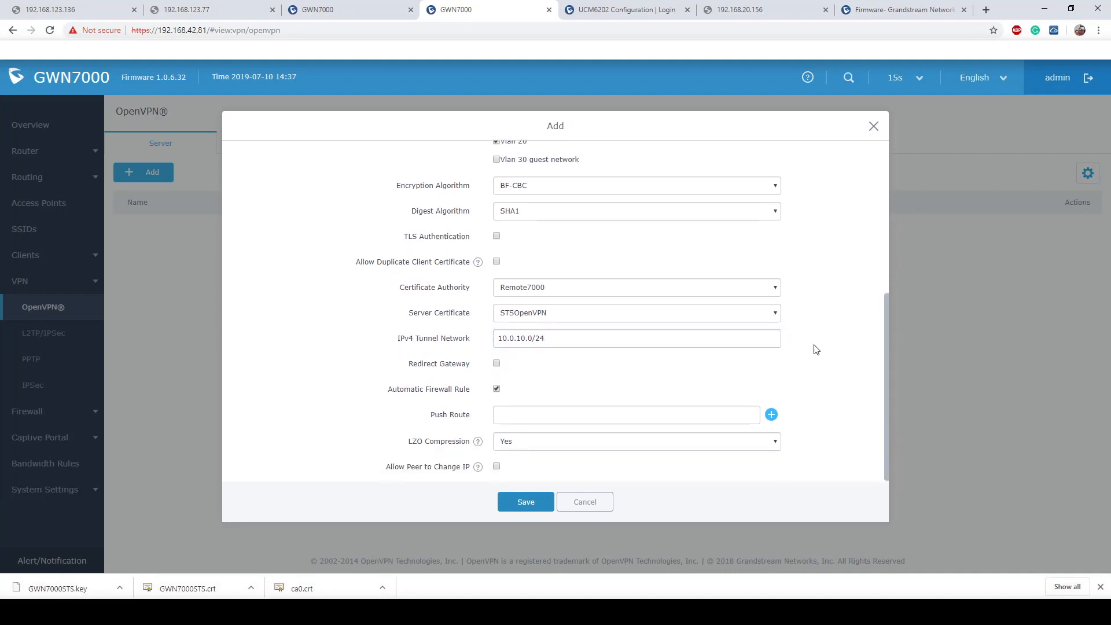
{"action": "left_click", "coordinate": [519, 412]}
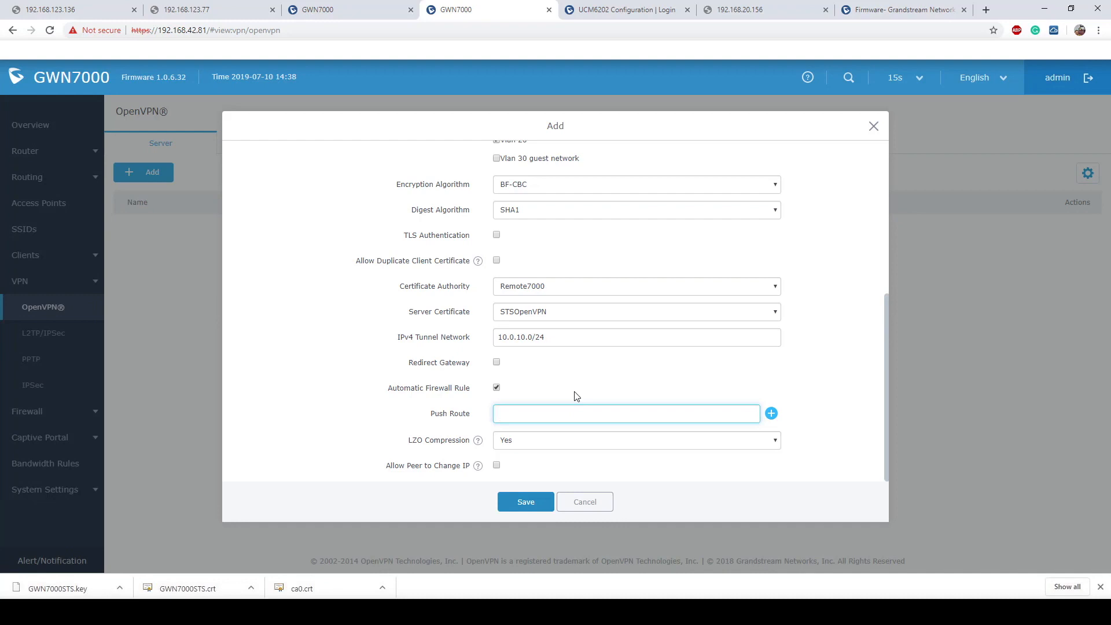
- Add push routes 192.168.1.0/24 and 192.168.20.0/24 to the server
{"action": "type", "text": "192.168"}
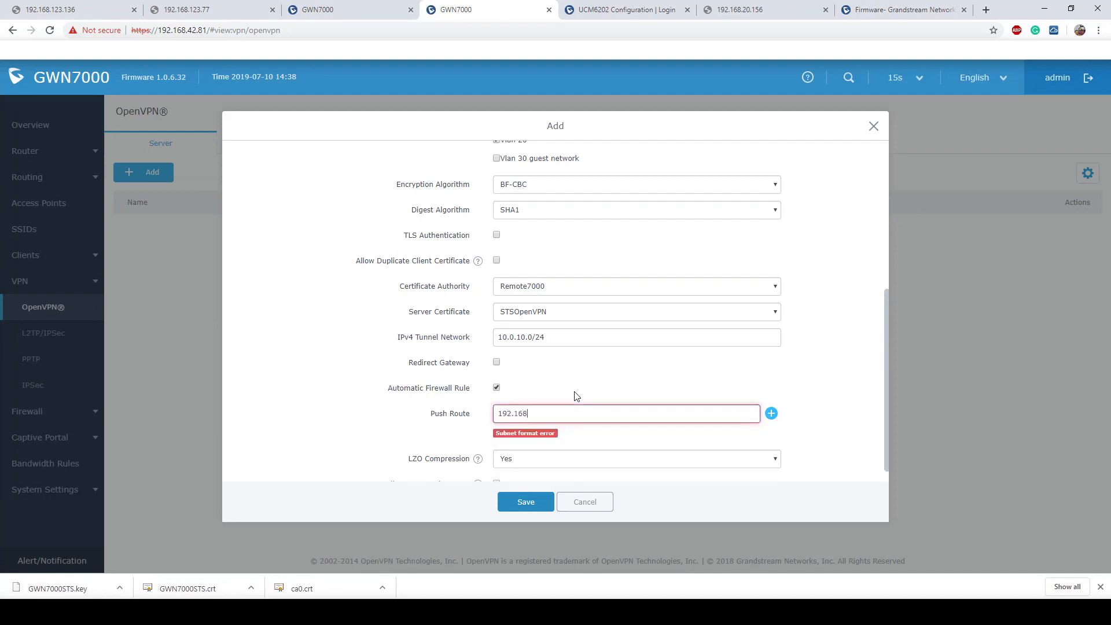
{"action": "type", "text": ".1.0/24"}
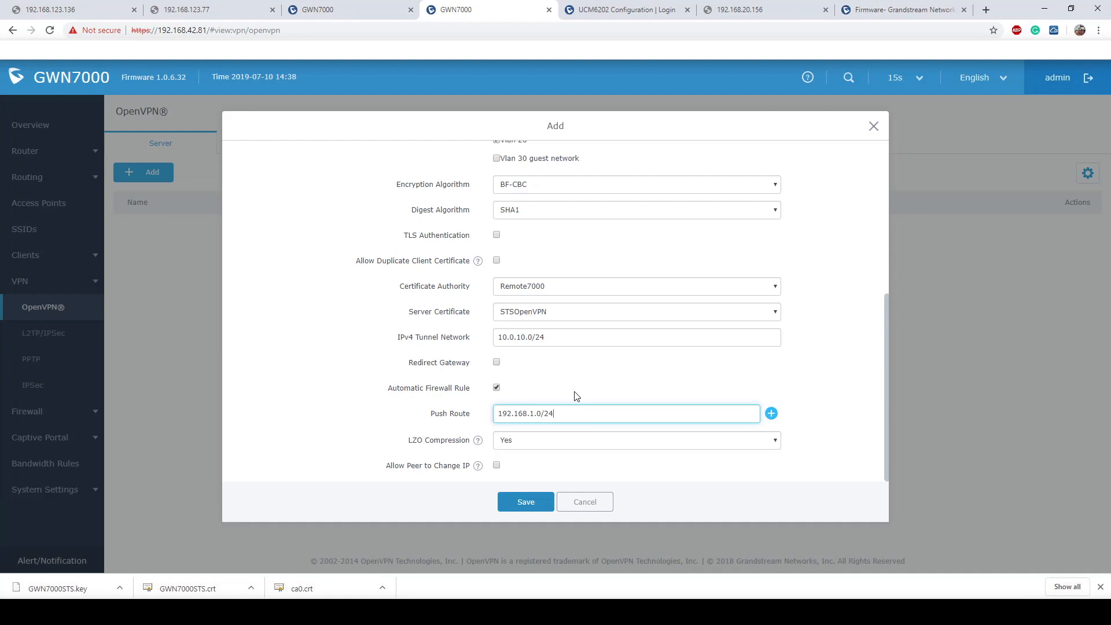
{"action": "left_click", "coordinate": [772, 414]}
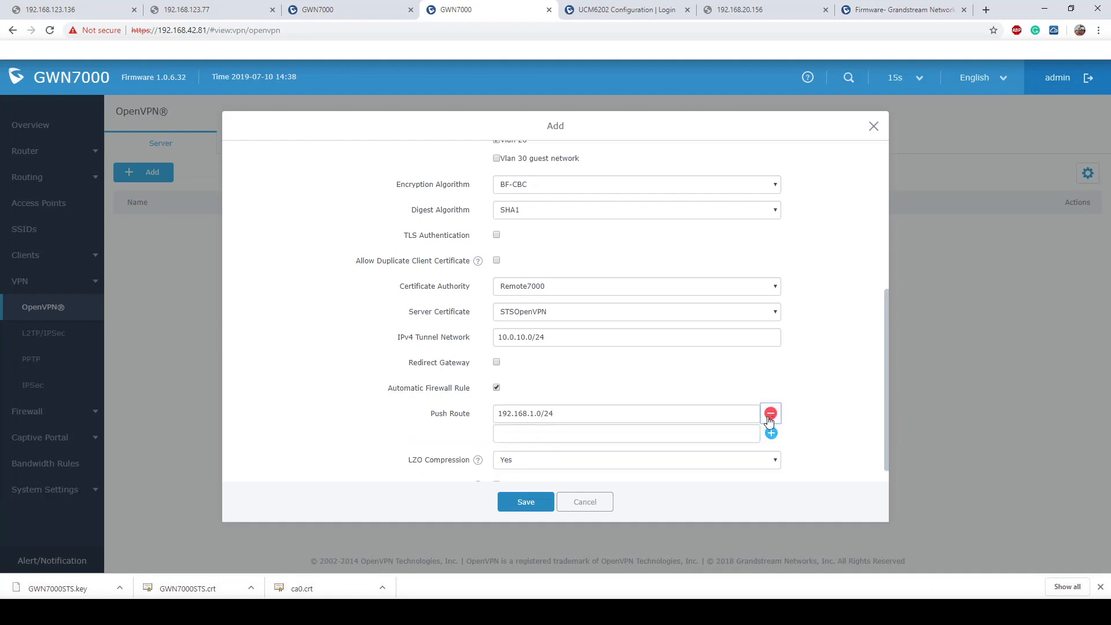
{"action": "left_click", "coordinate": [647, 438]}
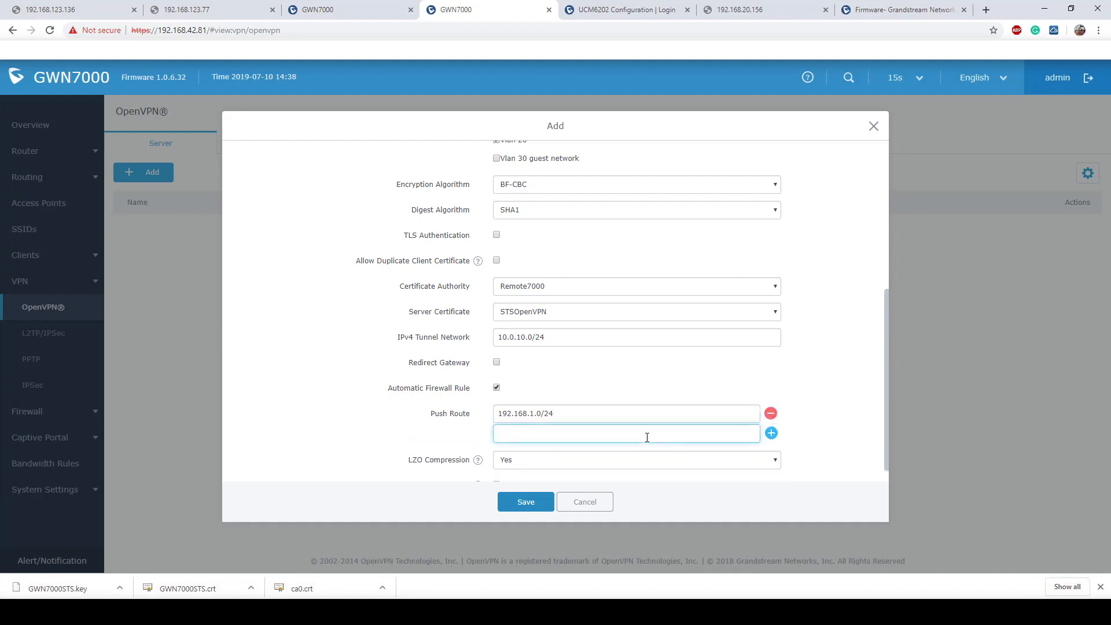
{"action": "type", "text": "192"}
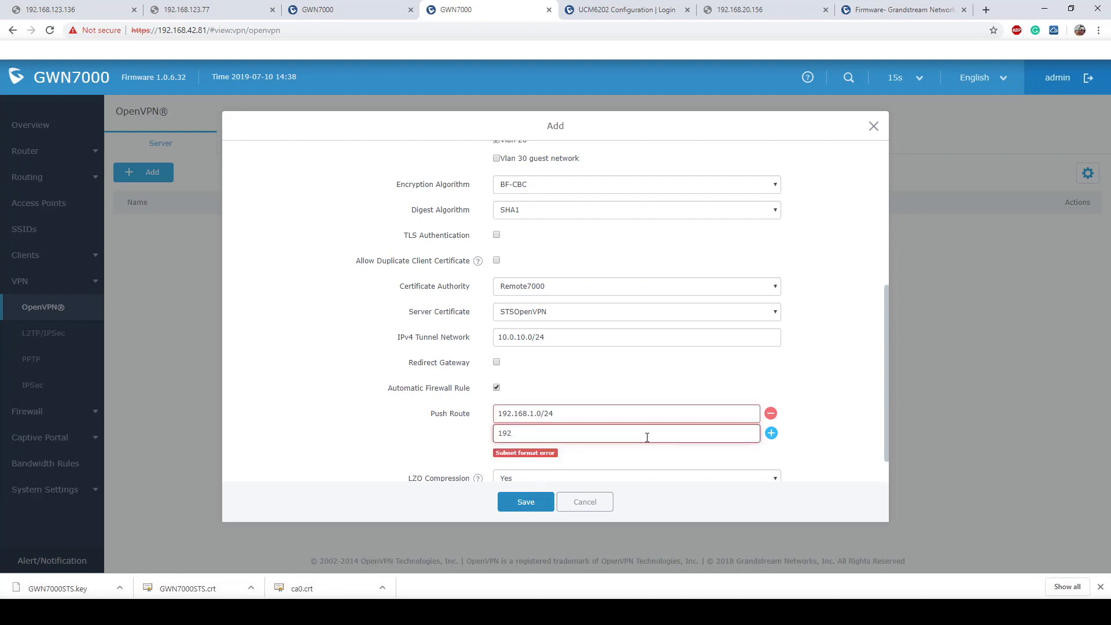
{"action": "type", "text": "1168.20.0/24"}
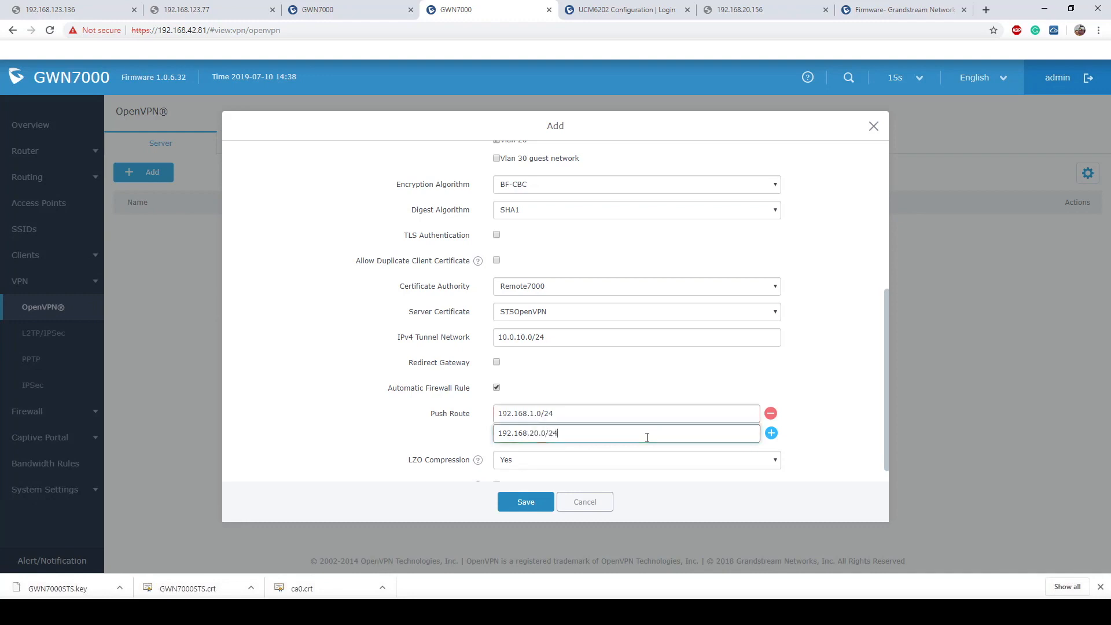
{"action": "left_click", "coordinate": [772, 433]}
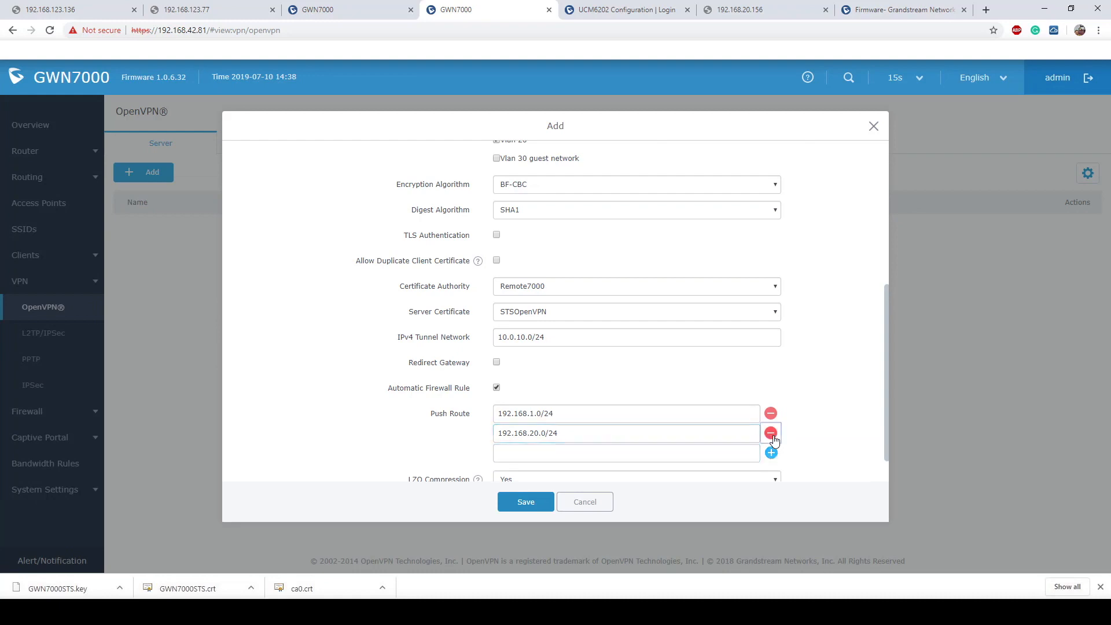
{"action": "left_click", "coordinate": [634, 452]}
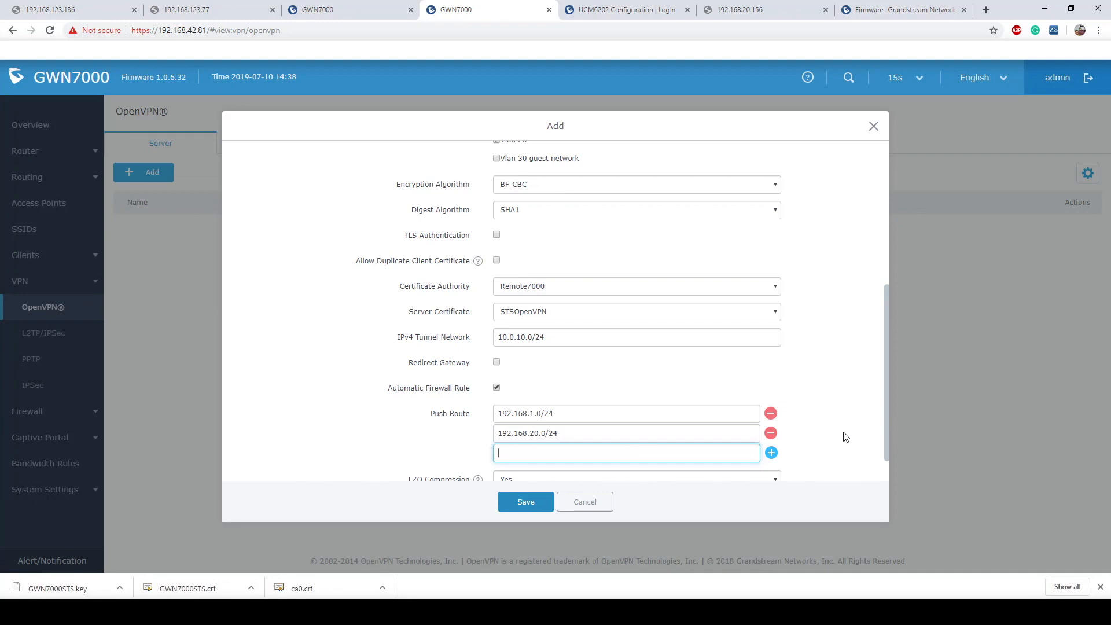
- Set LZO Compression to No and save the STSOpenVPN server
{"action": "scroll", "coordinate": [846, 438], "scroll_direction": "down", "scroll_amount": 1}
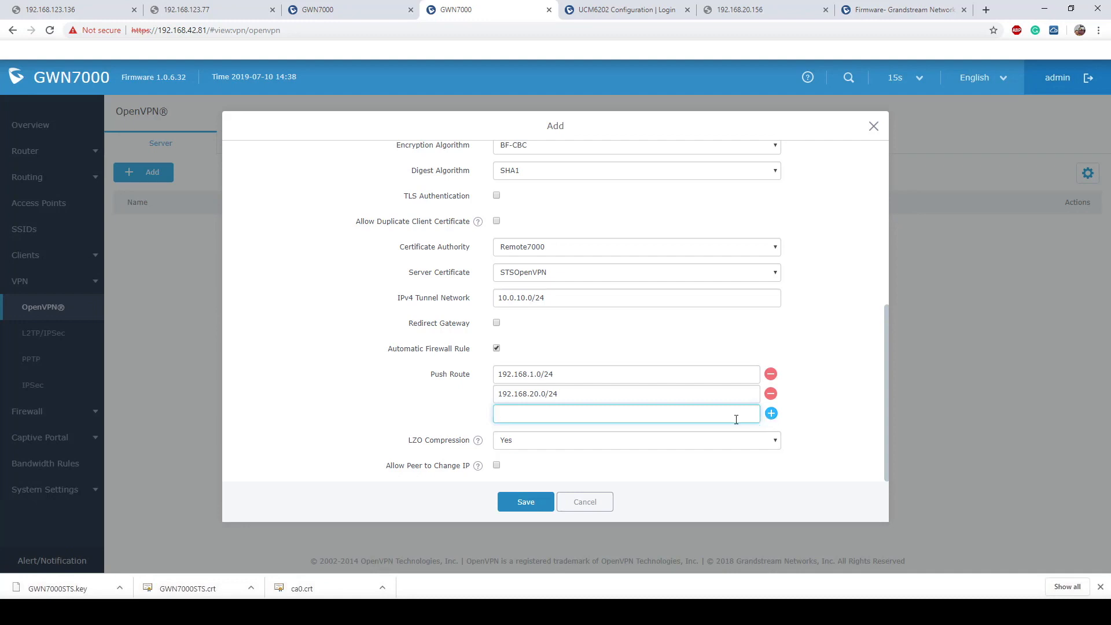
{"action": "left_click", "coordinate": [825, 410]}
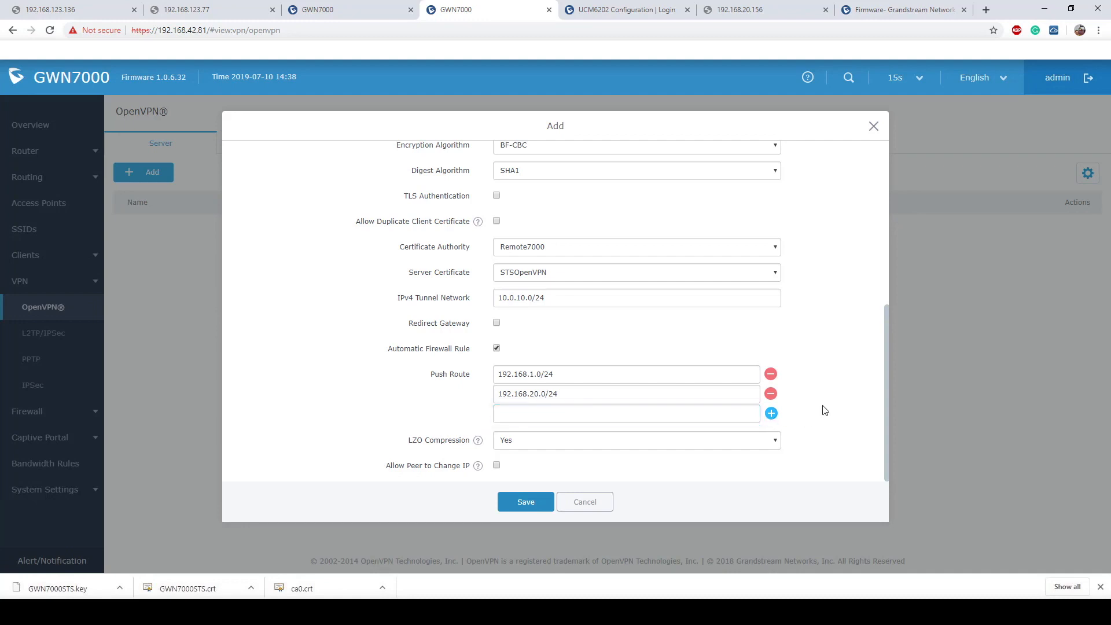
{"action": "left_click", "coordinate": [590, 442]}
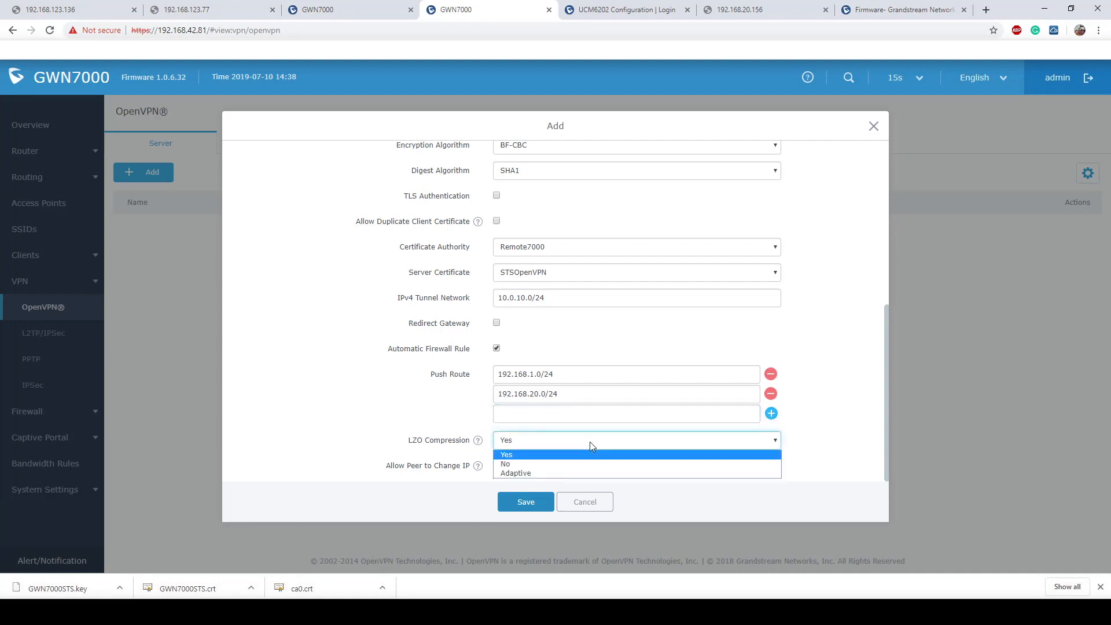
{"action": "left_click", "coordinate": [557, 463]}
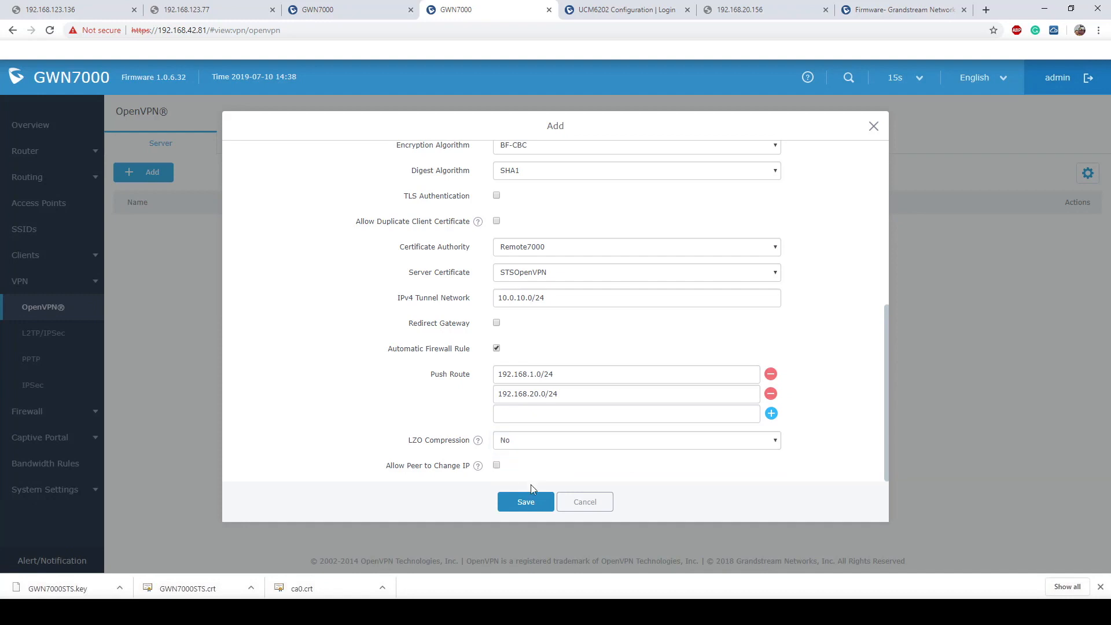
{"action": "left_click", "coordinate": [526, 503]}
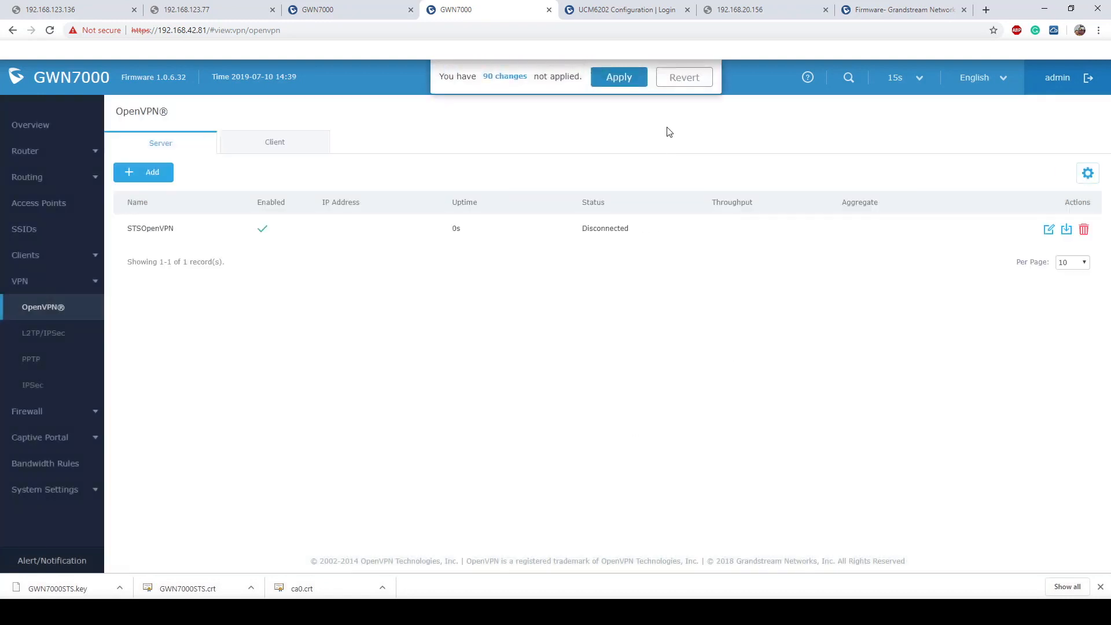
- Apply the 90 pending changes so STSOpenVPN shows Connected at 10.0.10.1
{"action": "left_click", "coordinate": [612, 80]}
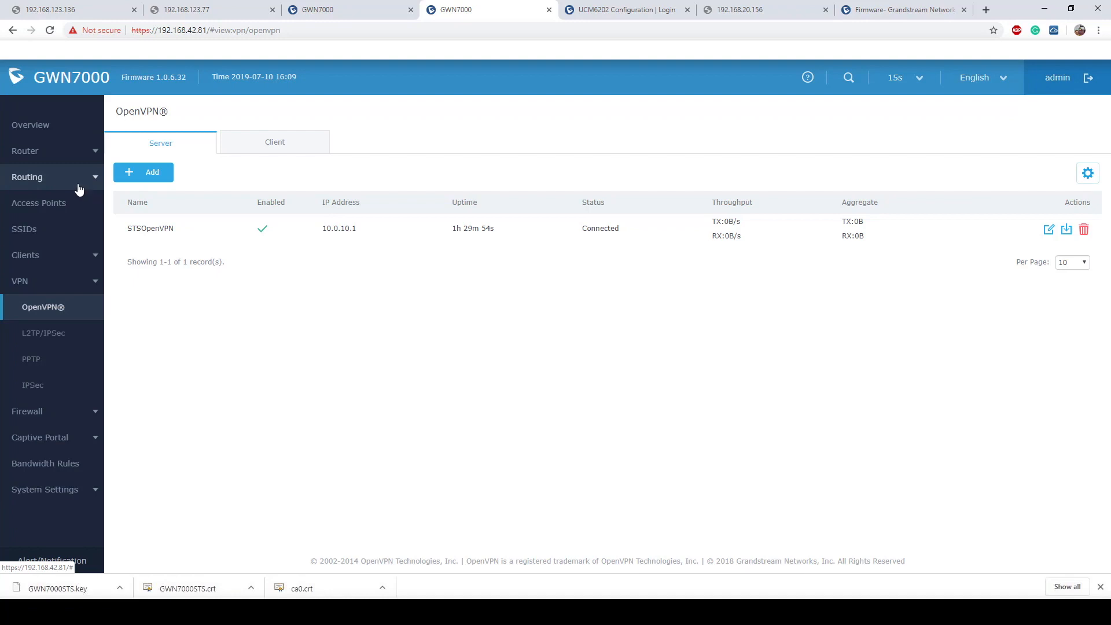
- Re-save Default Network and add STSOpenVPN as a Vlan 20 LAN destination
{"action": "left_click", "coordinate": [24, 153]}
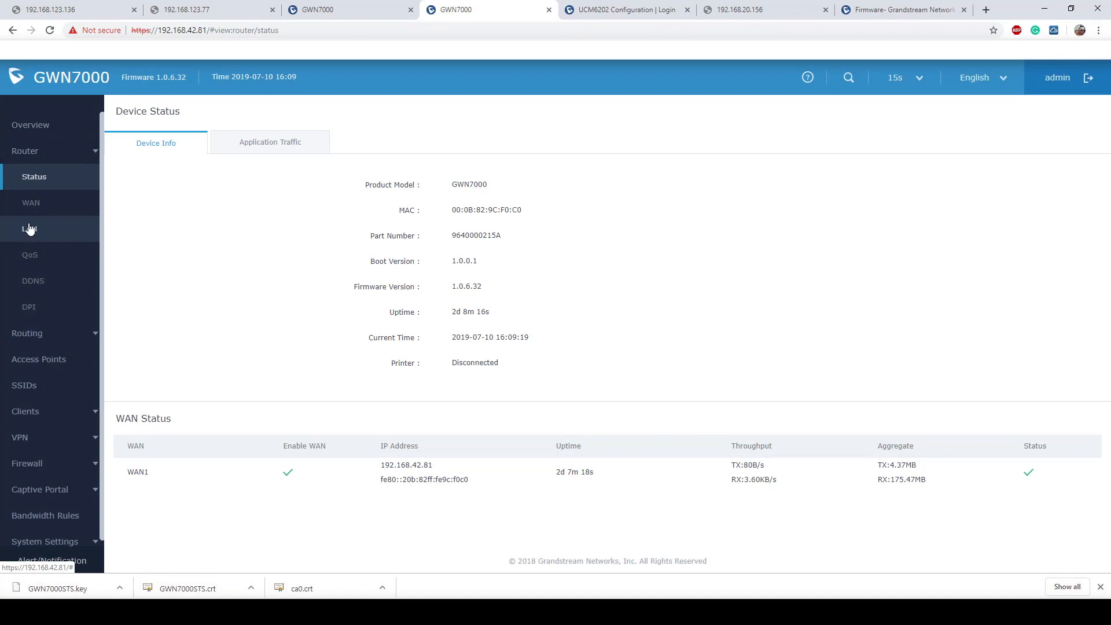
{"action": "left_click", "coordinate": [27, 228]}
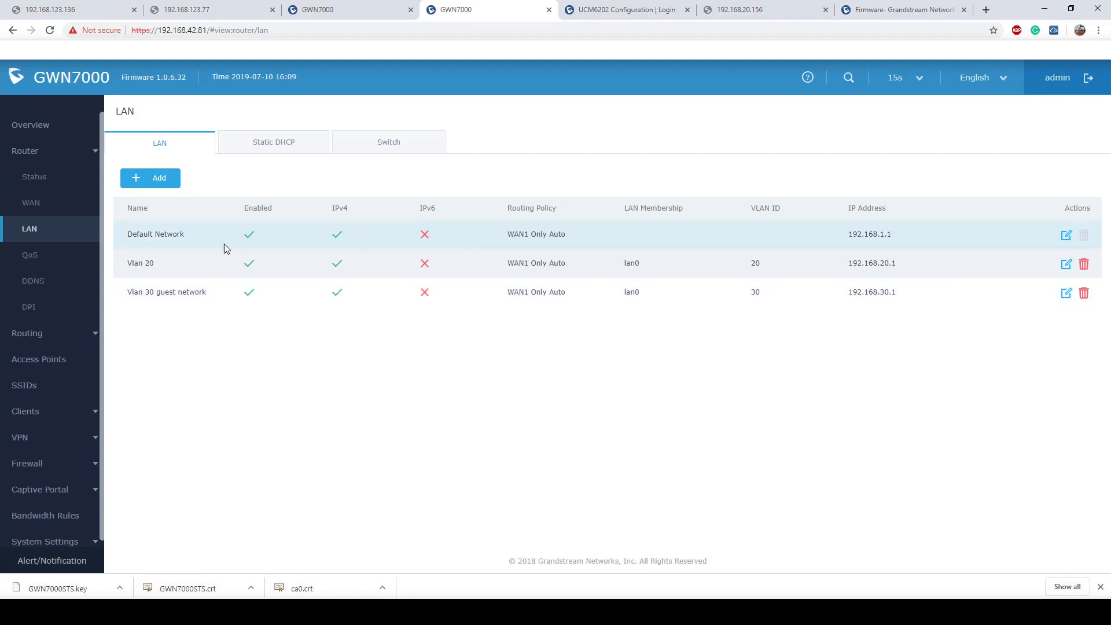
{"action": "left_click", "coordinate": [1064, 237]}
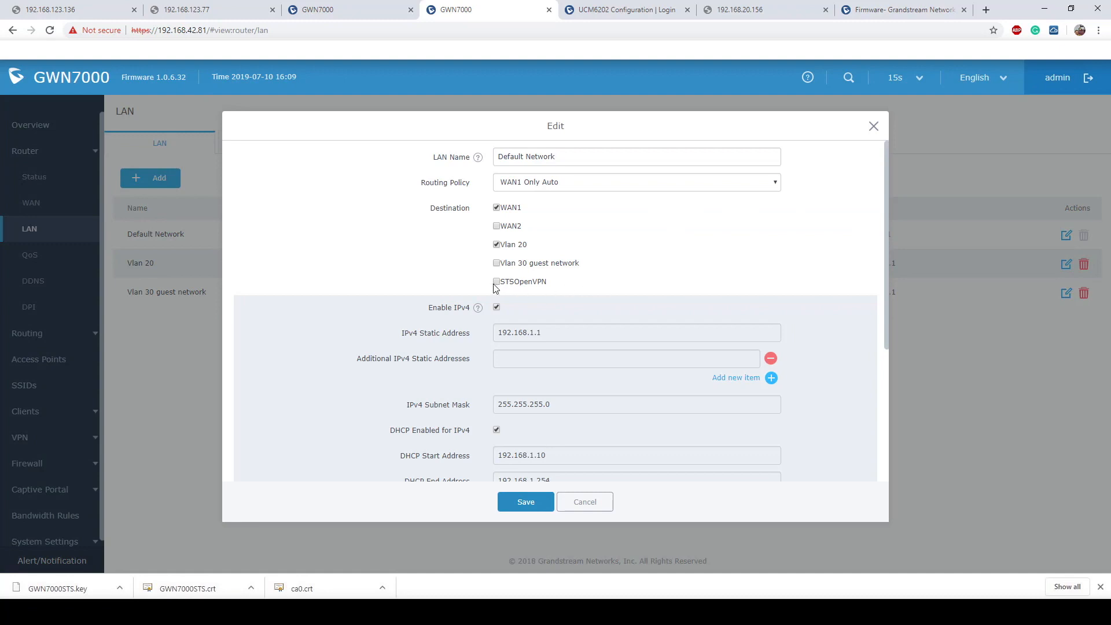
{"action": "left_click", "coordinate": [526, 502]}
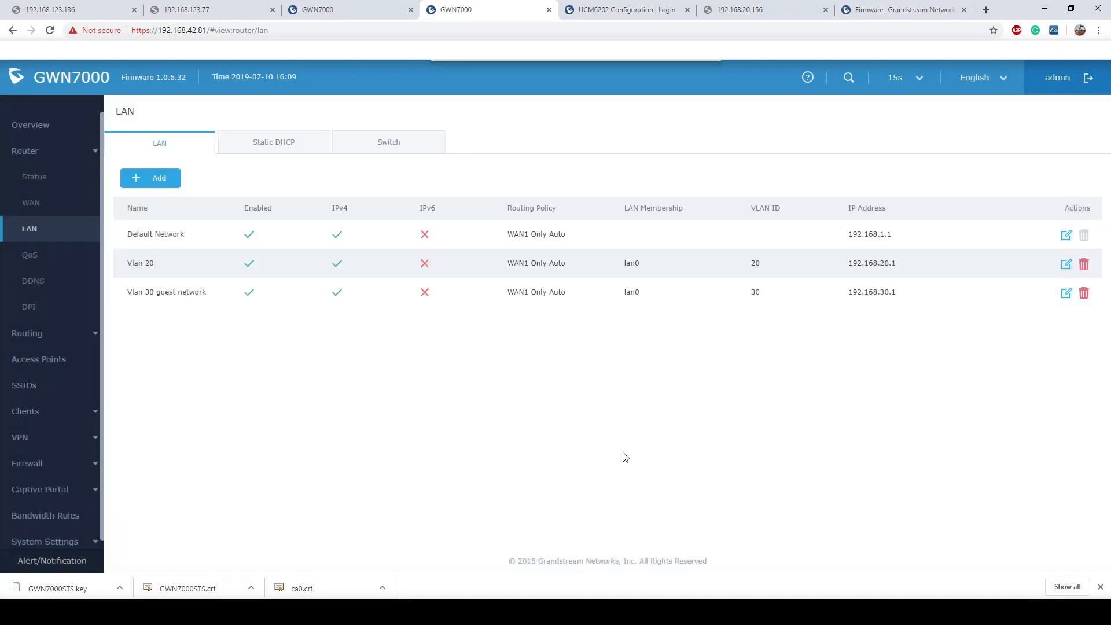
{"action": "left_click", "coordinate": [1066, 266]}
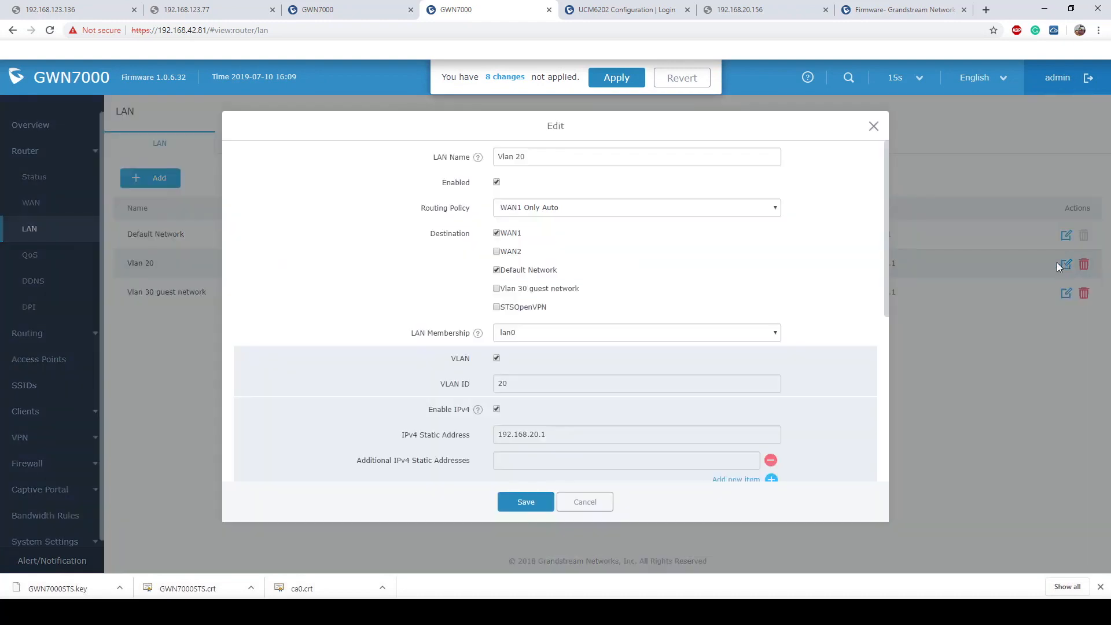
{"action": "left_click", "coordinate": [496, 306]}
{"action": "left_click", "coordinate": [522, 502]}
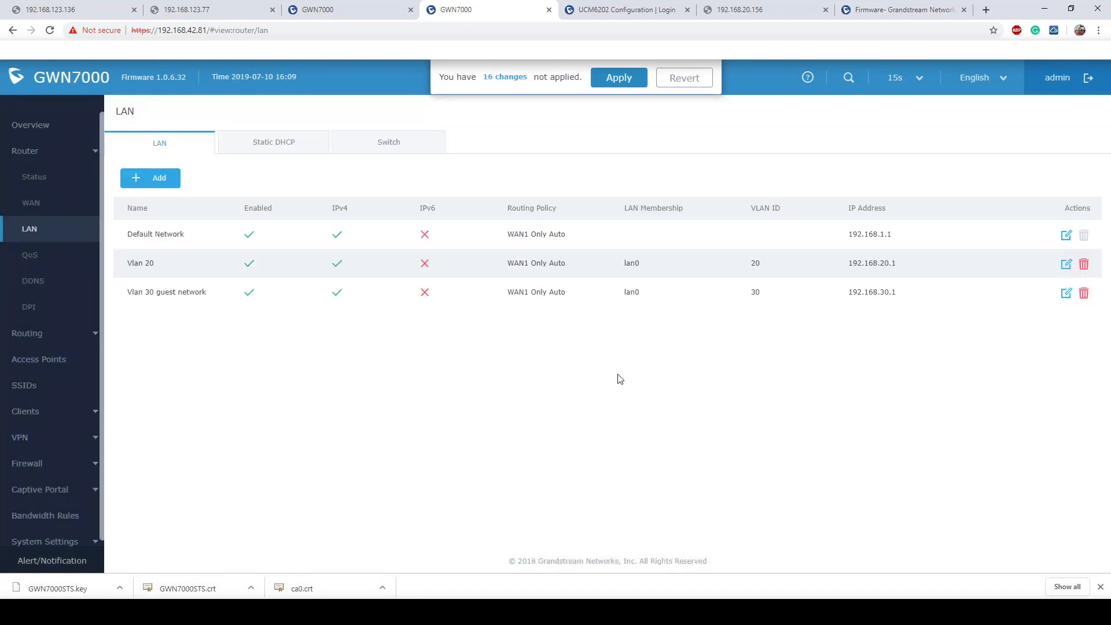
- Review Vlan 30 guest network unchanged and apply the 16 pending LAN changes
{"action": "left_click_drag", "start_coordinate": [567, 293], "coordinate": [510, 295]}
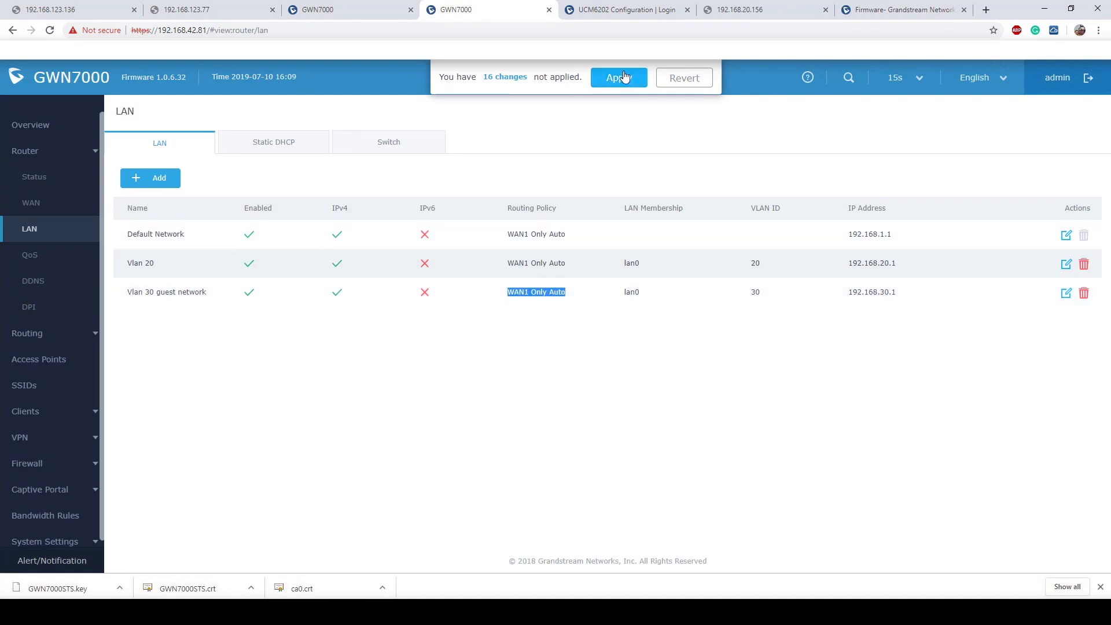
{"action": "left_click", "coordinate": [1067, 294]}
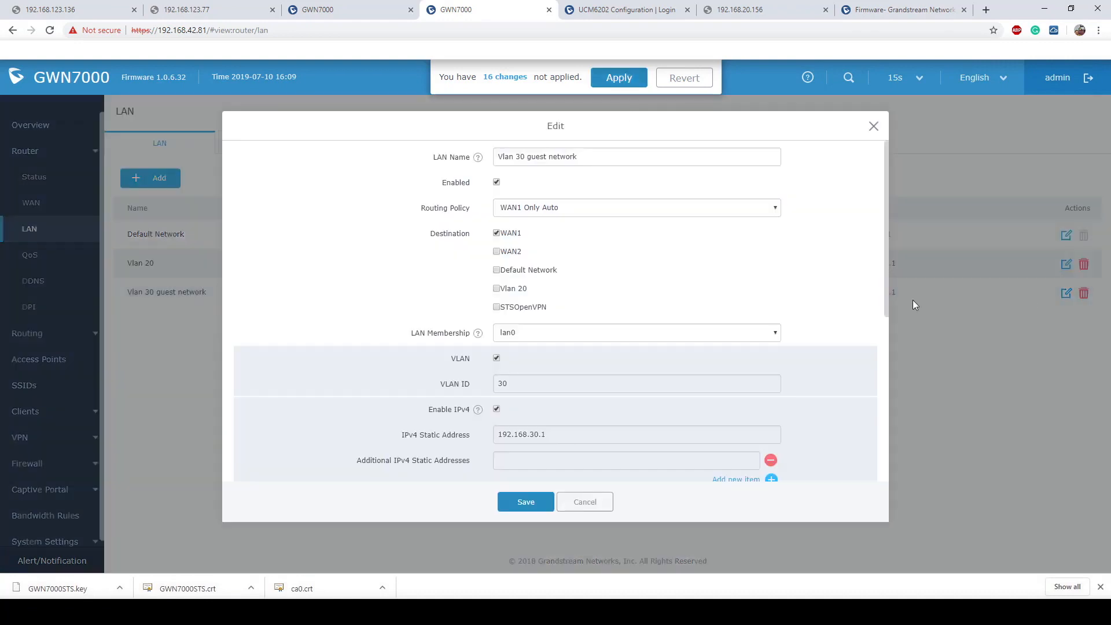
{"action": "left_click_drag", "start_coordinate": [566, 310], "coordinate": [500, 309]}
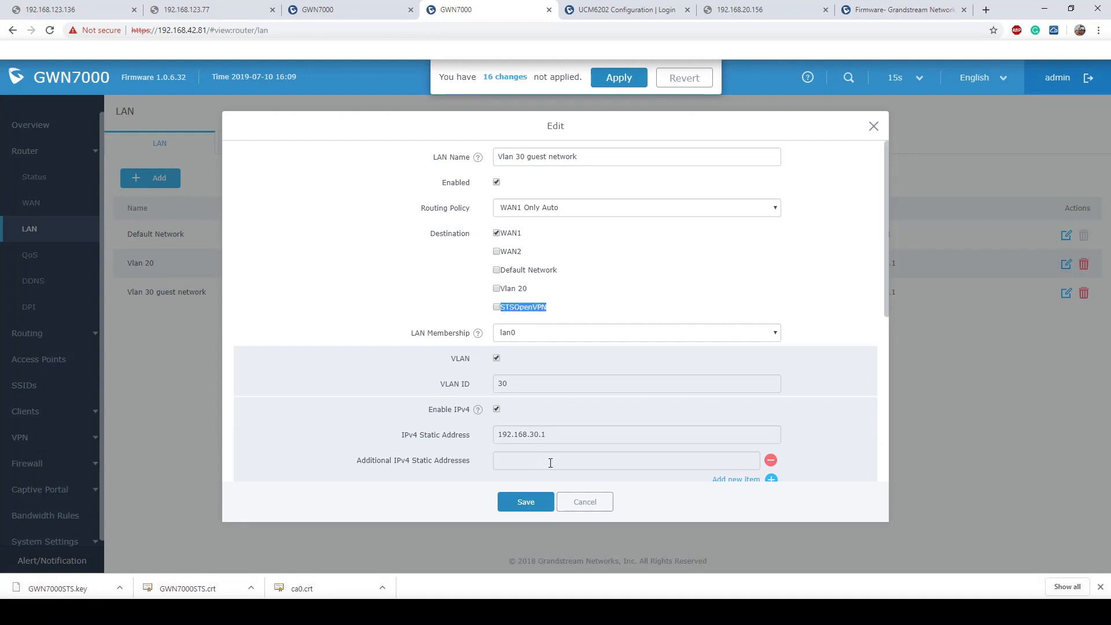
{"action": "left_click", "coordinate": [874, 126]}
{"action": "left_click", "coordinate": [615, 80]}
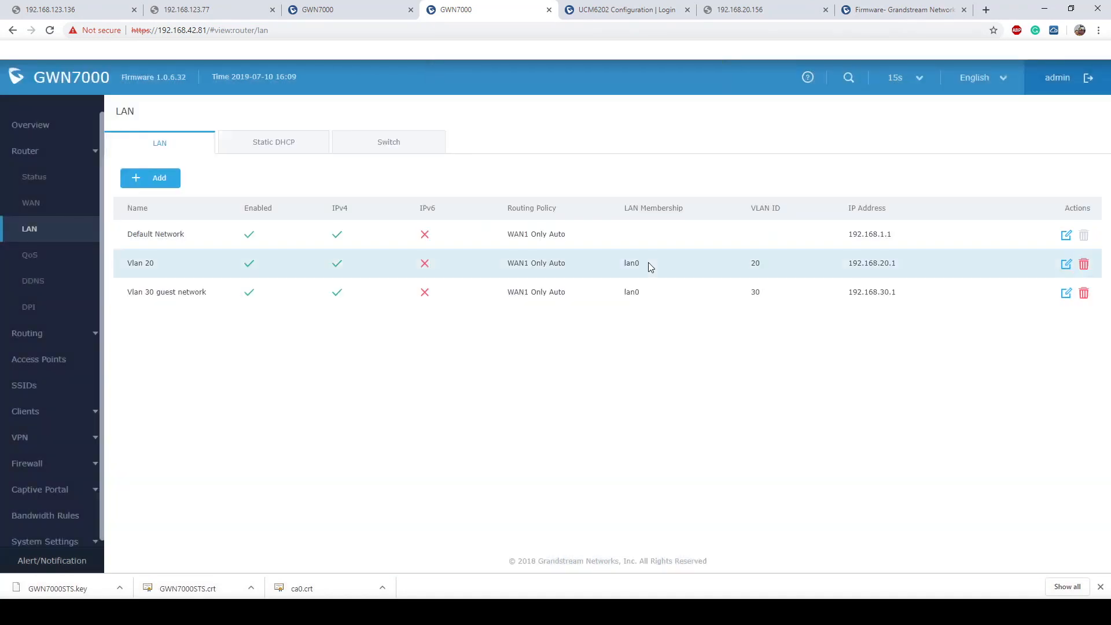
- Log in to the 192.168.42.167 GWN7000 with the admin username and password
{"action": "left_click", "coordinate": [340, 8]}
{"action": "left_click", "coordinate": [607, 290]}
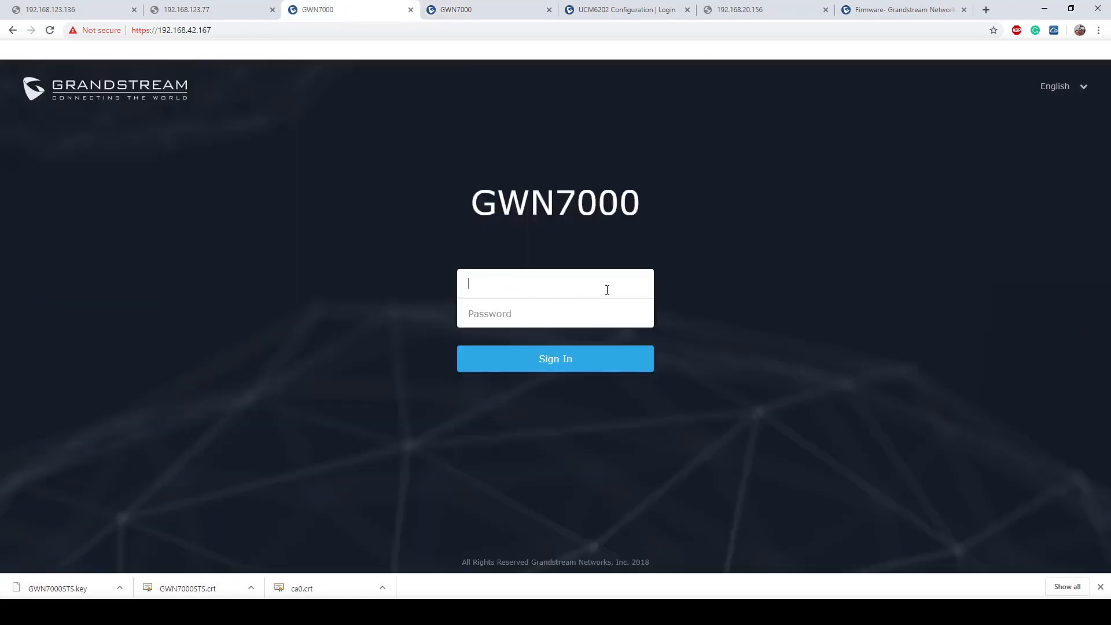
{"action": "type", "text": "admin"}
{"action": "key", "text": "Tab"}
{"action": "type", "text": "••••••••"}
{"action": "key", "text": "Return"}
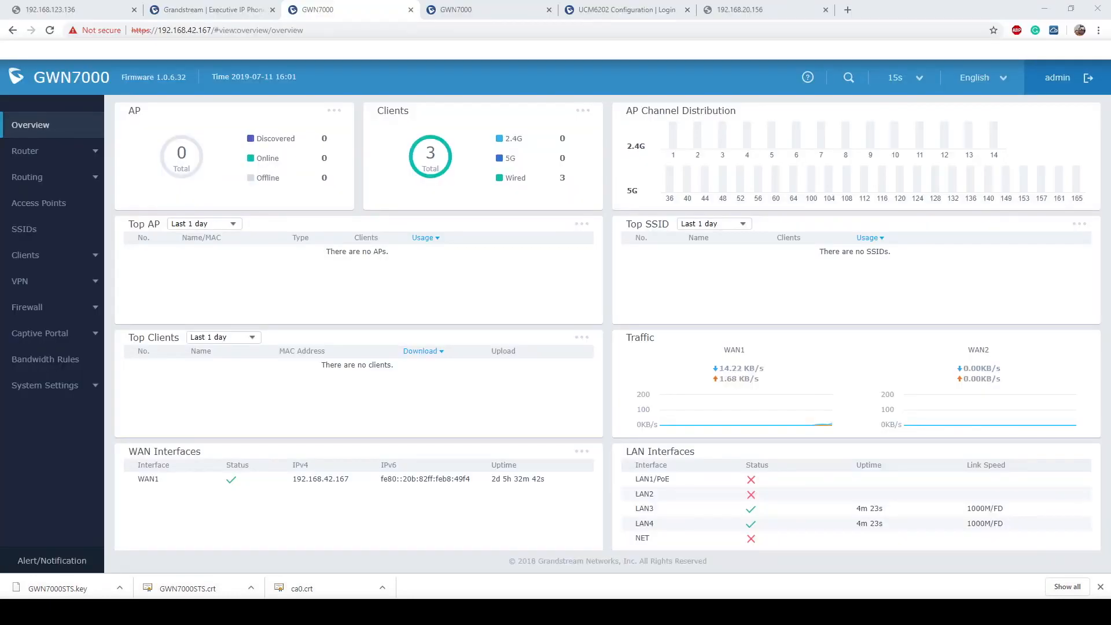
- Add an enabled OpenVPN client, checking the STSOpenVPN server name on the first router
{"action": "left_click", "coordinate": [31, 284]}
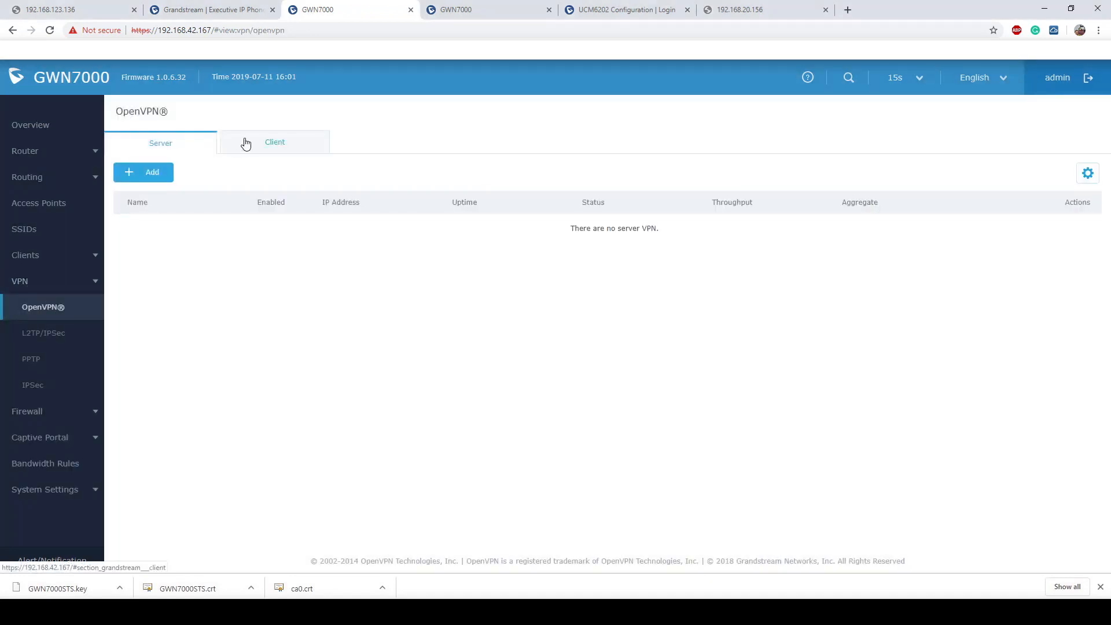
{"action": "left_click", "coordinate": [267, 150]}
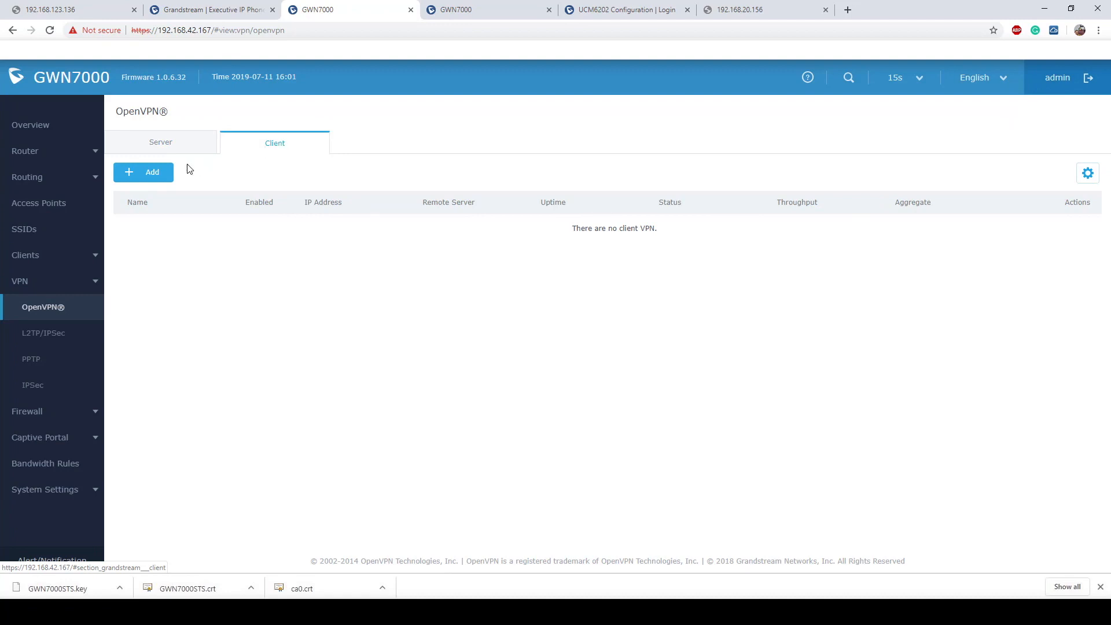
{"action": "left_click", "coordinate": [156, 173]}
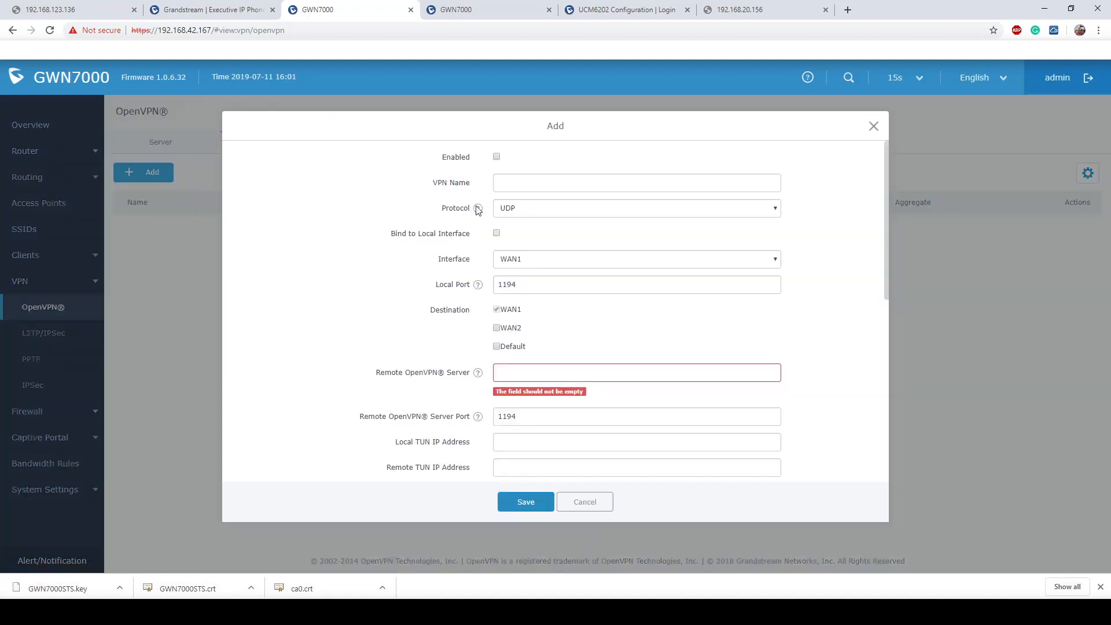
{"action": "left_click", "coordinate": [498, 157]}
{"action": "left_click", "coordinate": [547, 185]}
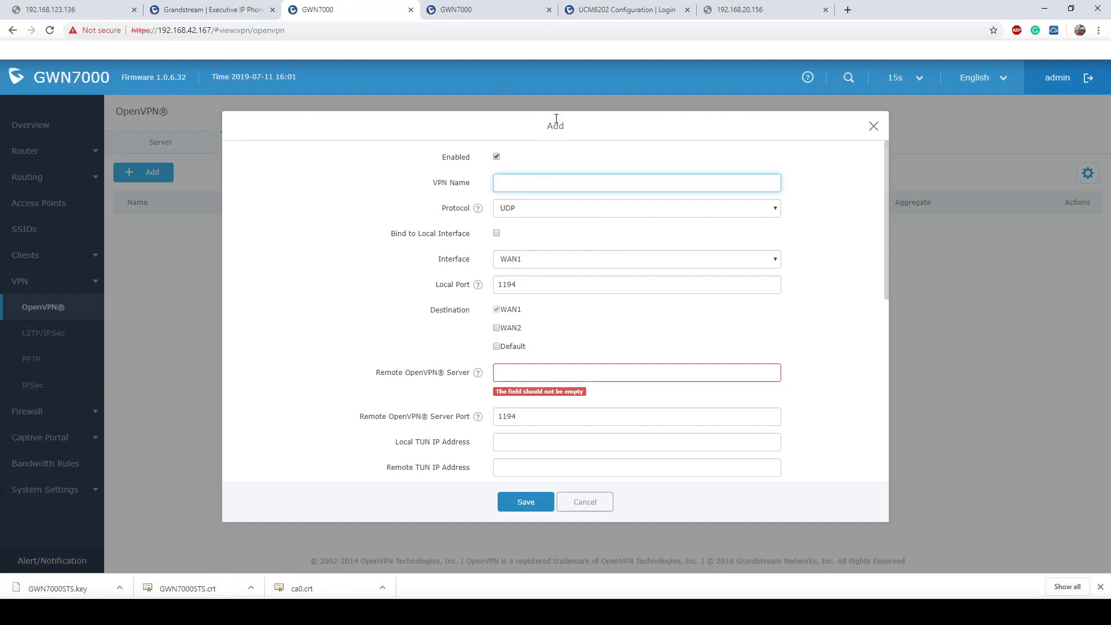
{"action": "left_click", "coordinate": [503, 12]}
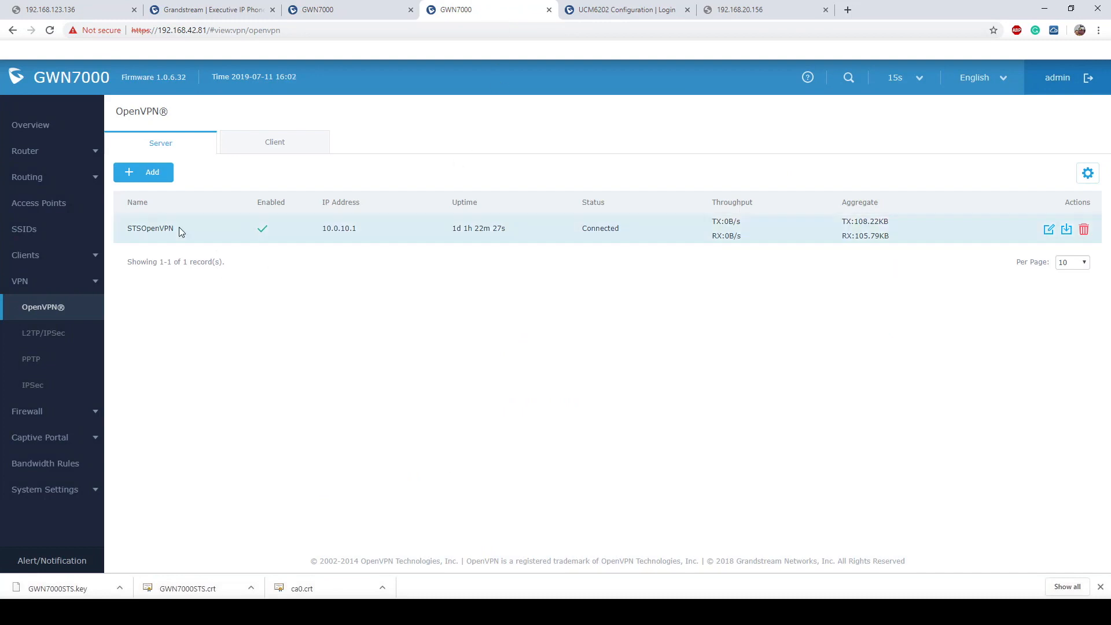
{"action": "left_click_drag", "start_coordinate": [176, 227], "coordinate": [126, 228]}
{"action": "key", "text": "ctrl+c"}
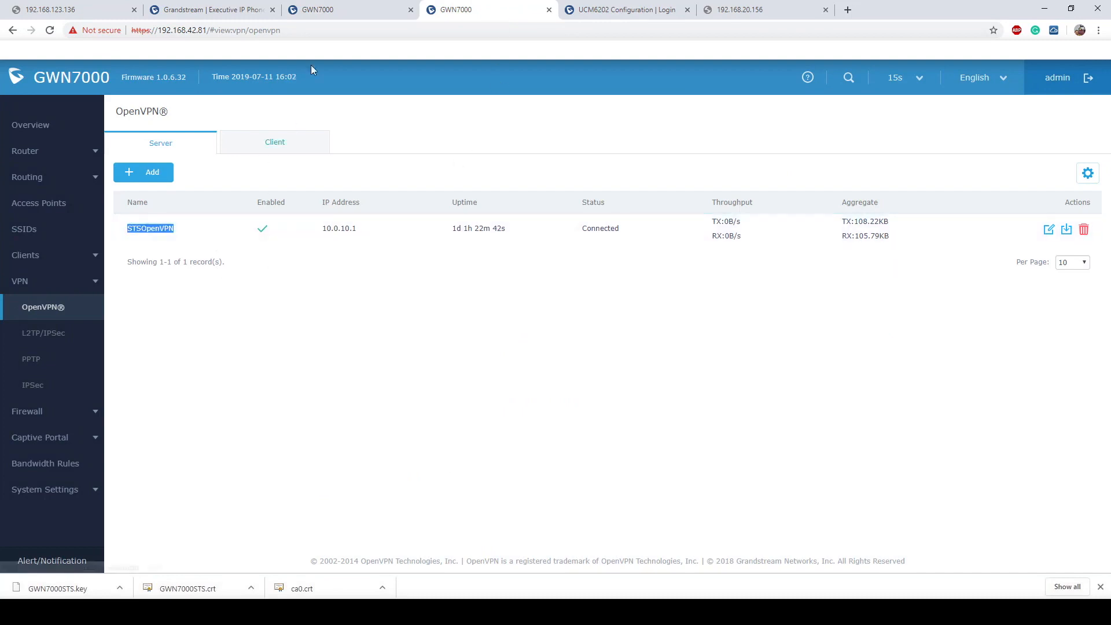
{"action": "left_click", "coordinate": [330, 10]}
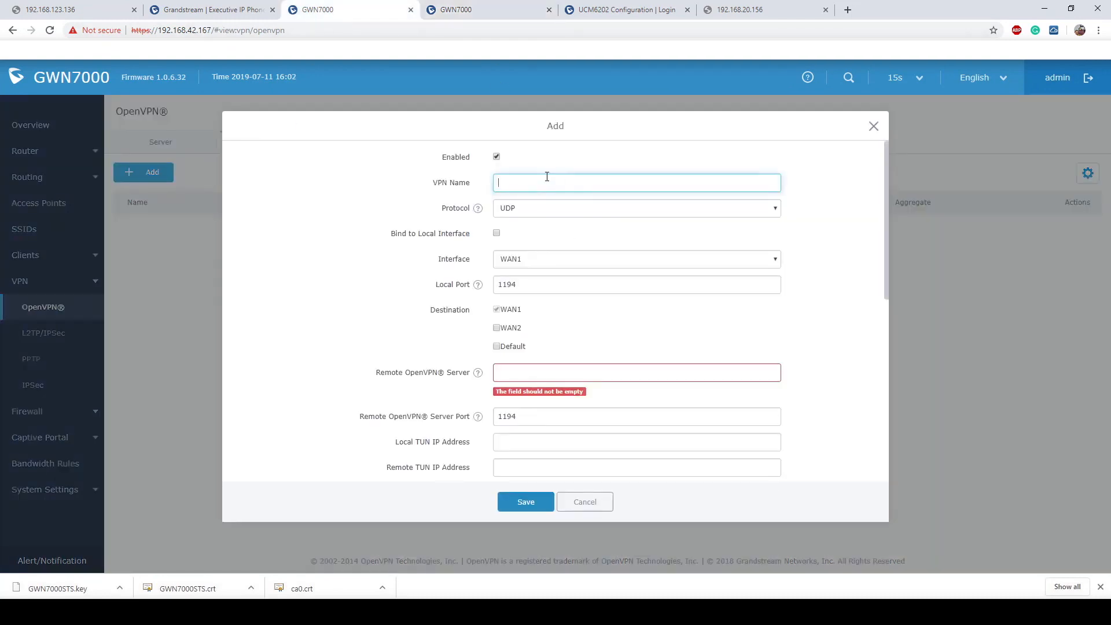
- Name the client STSOpenVPN, keep Local Port 1194, and tick Default as a destination
{"action": "key", "text": "ctrl+v"}
{"action": "left_click", "coordinate": [505, 238]}
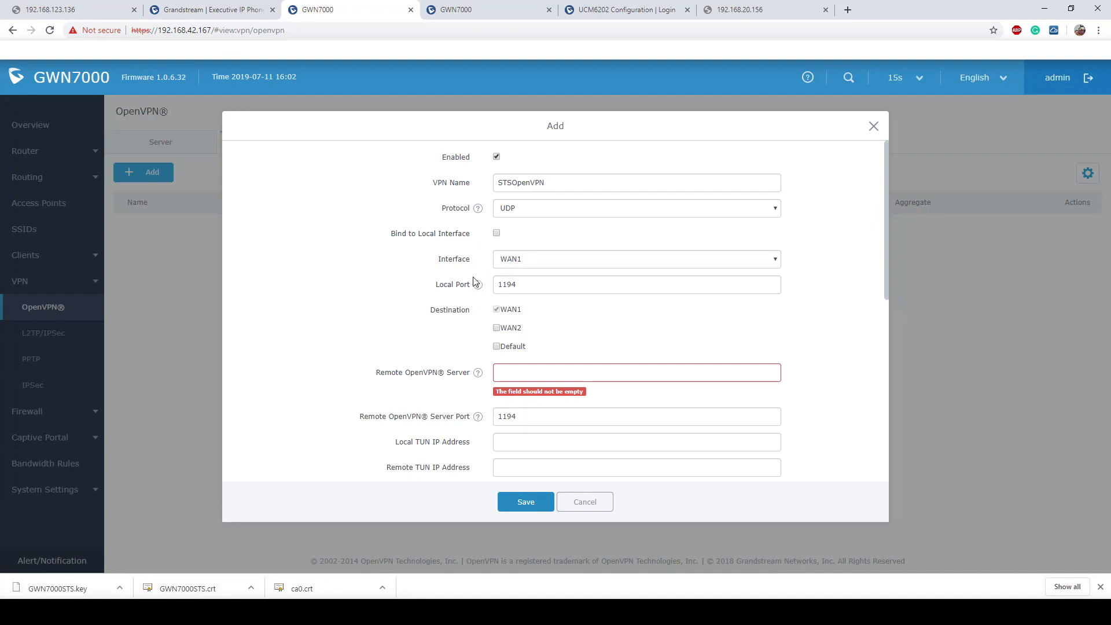
{"action": "left_click_drag", "start_coordinate": [434, 261], "coordinate": [503, 262]}
{"action": "left_click_drag", "start_coordinate": [435, 286], "coordinate": [480, 291]}
{"action": "left_click", "coordinate": [469, 308]}
{"action": "left_click", "coordinate": [553, 286]}
{"action": "double_click", "coordinate": [505, 286]}
{"action": "left_click", "coordinate": [484, 306]}
{"action": "left_click", "coordinate": [497, 347]}
- Look up the server router's address 192.168.42.81 for the remote server field
{"action": "left_click", "coordinate": [558, 370]}
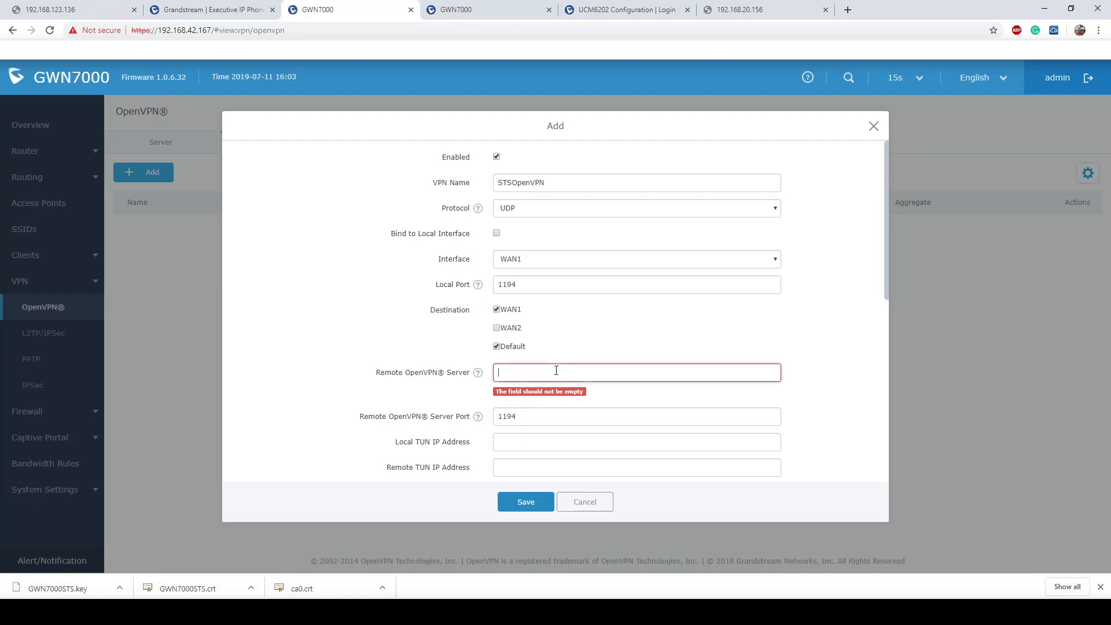
{"action": "left_click", "coordinate": [460, 10]}
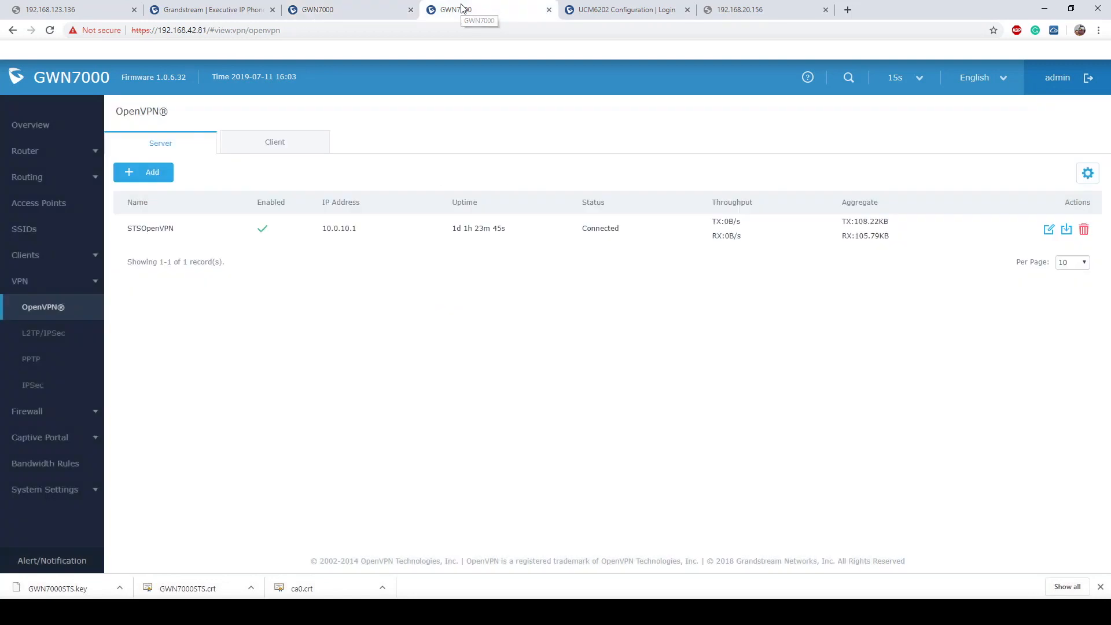
{"action": "left_click_drag", "start_coordinate": [155, 30], "coordinate": [205, 34]}
{"action": "key", "text": "ctrl+c"}
{"action": "left_click", "coordinate": [343, 9]}
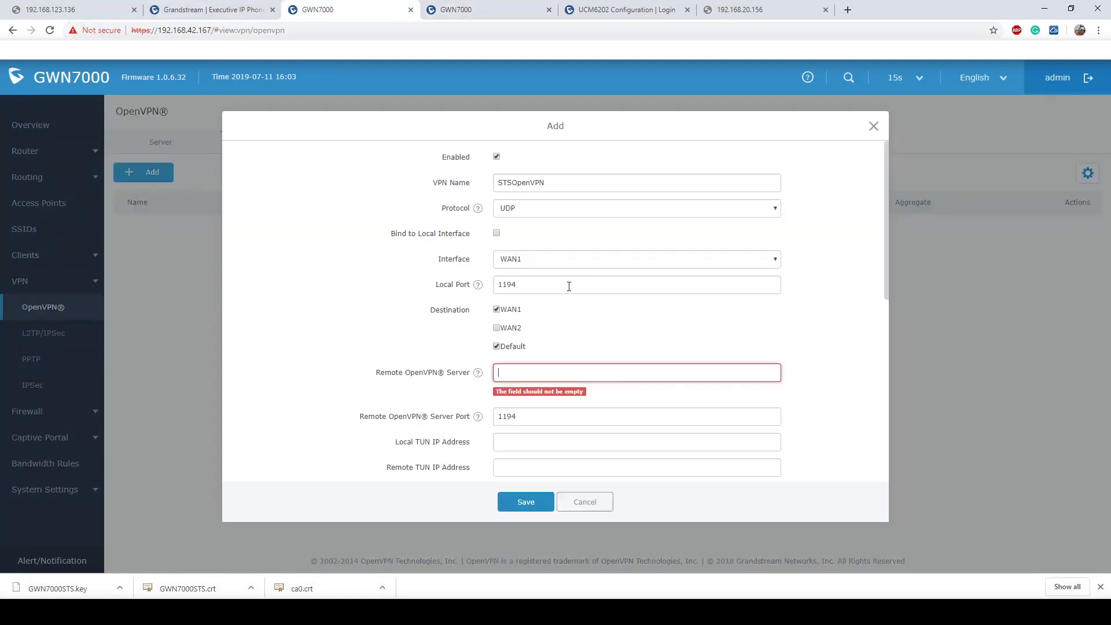
- Enter 192.168.42.81 as the Remote OpenVPN Server and keep the remote server port at 1194
{"action": "key", "text": "ctrl+v"}
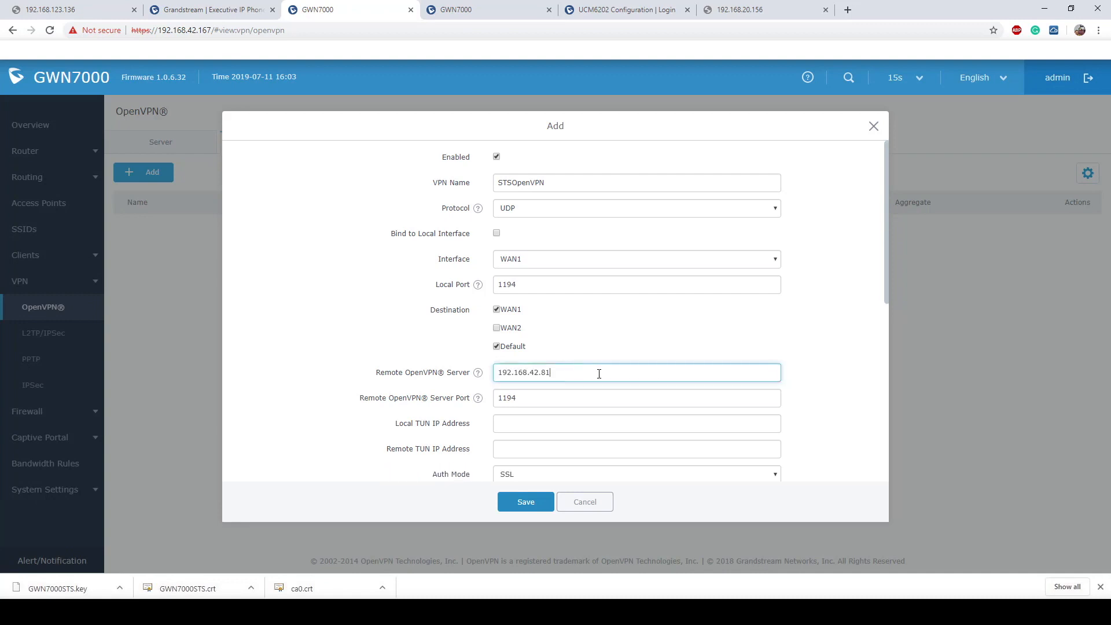
{"action": "scroll", "coordinate": [600, 373], "scroll_direction": "down", "scroll_amount": 3}
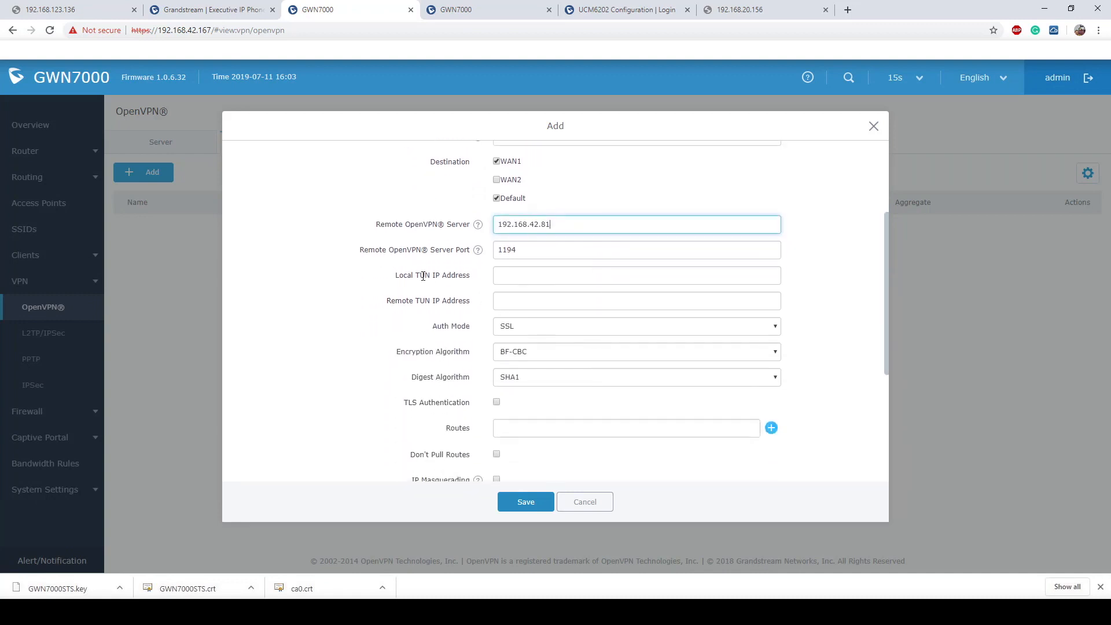
{"action": "left_click_drag", "start_coordinate": [394, 278], "coordinate": [484, 279]}
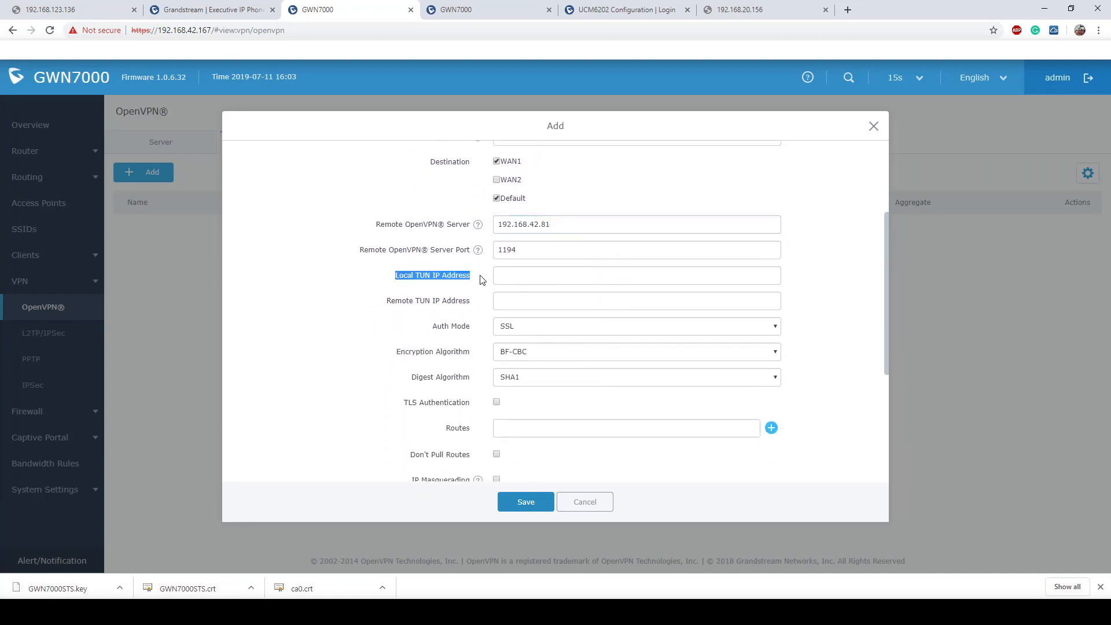
{"action": "left_click_drag", "start_coordinate": [390, 299], "coordinate": [480, 305]}
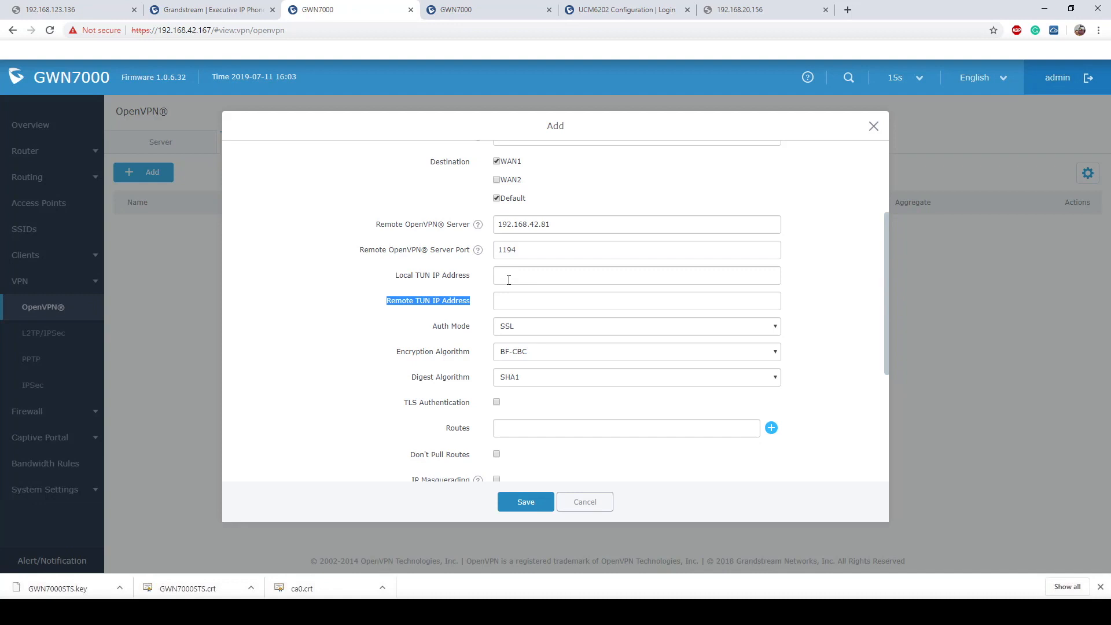
{"action": "left_click", "coordinate": [477, 251]}
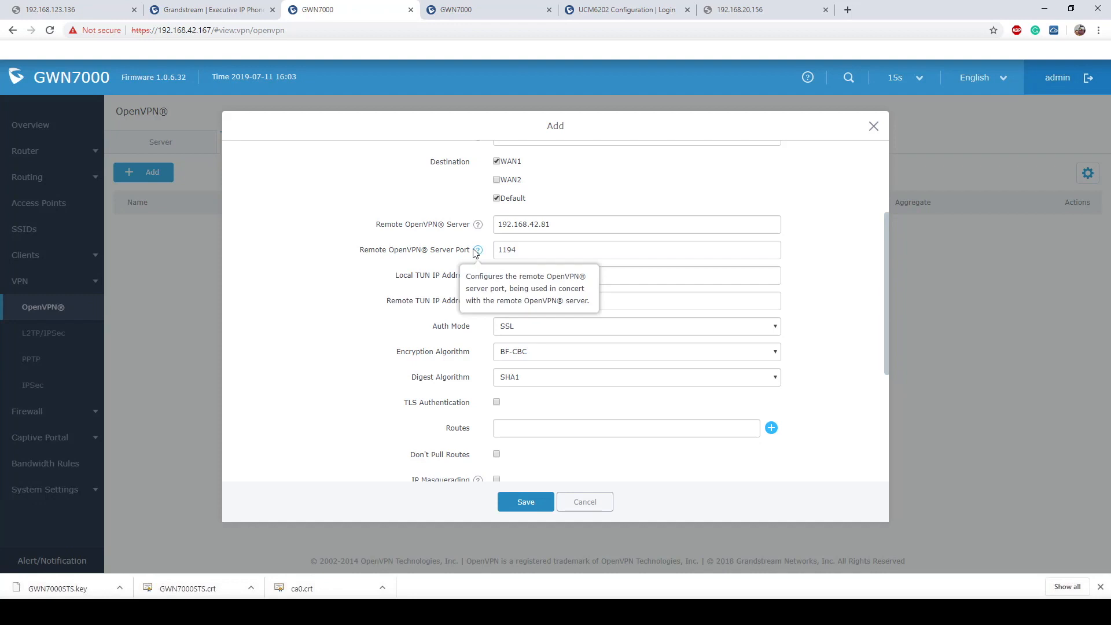
{"action": "left_click_drag", "start_coordinate": [363, 249], "coordinate": [477, 252]}
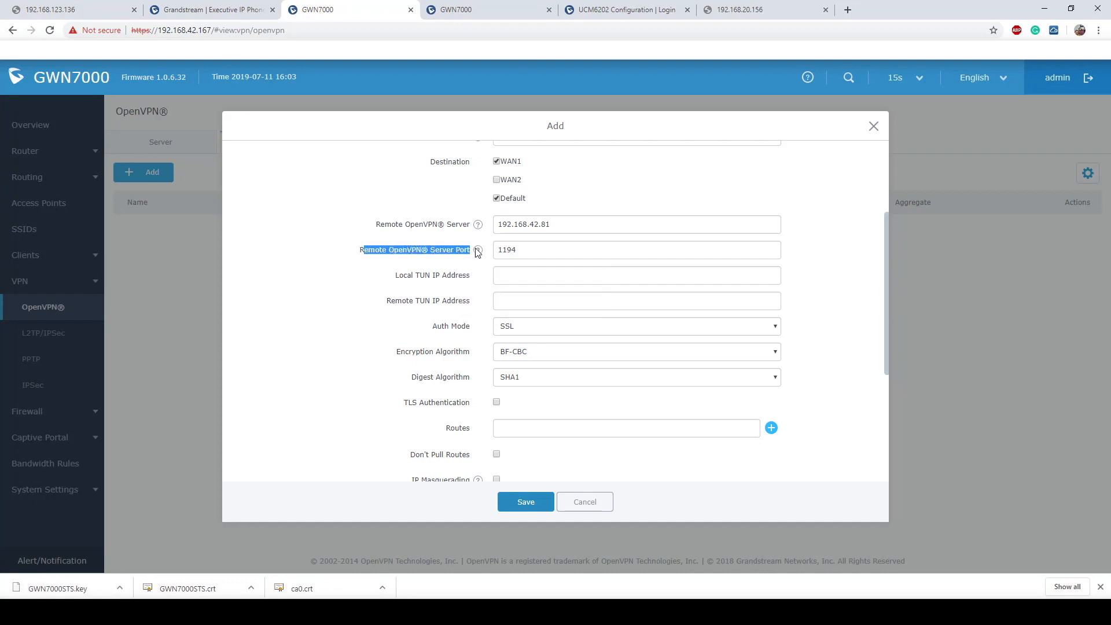
{"action": "left_click", "coordinate": [812, 266]}
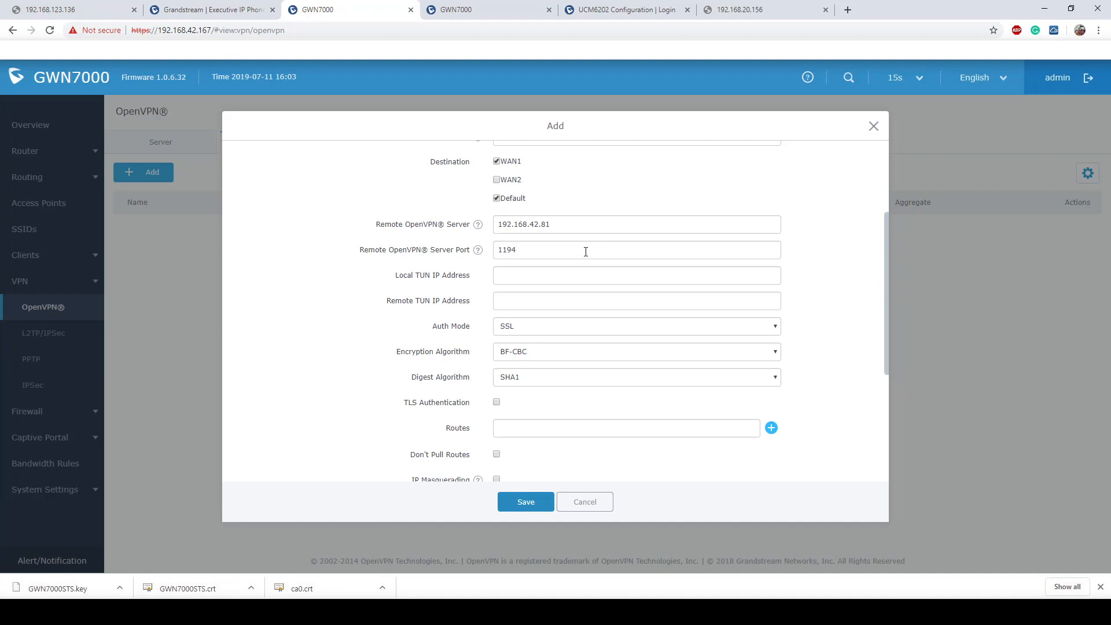
{"action": "left_click_drag", "start_coordinate": [586, 251], "coordinate": [493, 256]}
{"action": "left_click", "coordinate": [537, 255]}
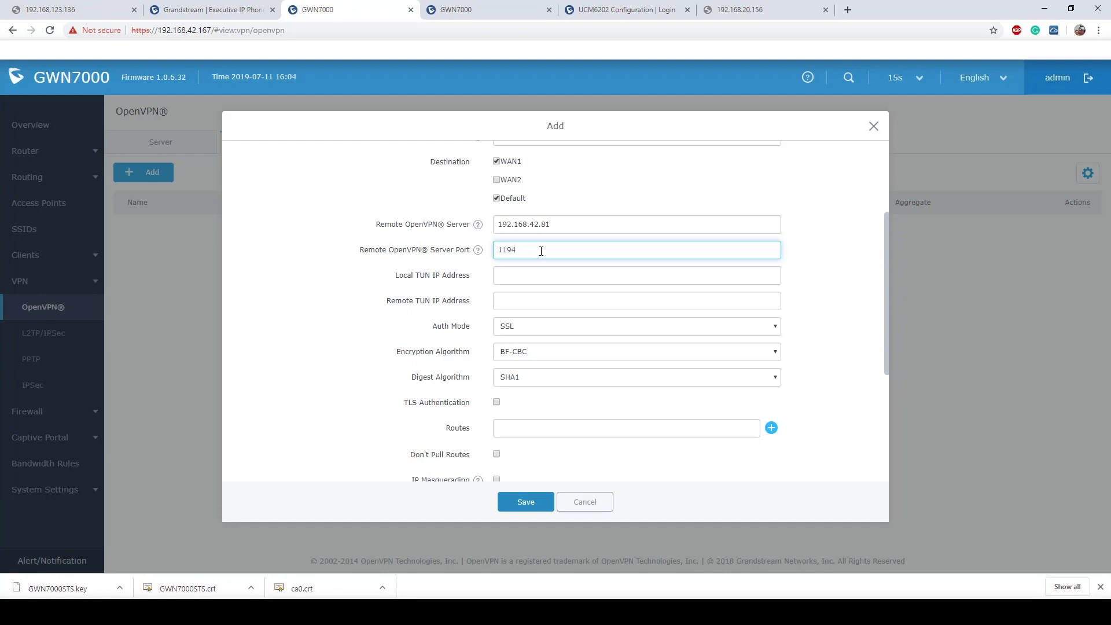
{"action": "scroll", "coordinate": [544, 255], "scroll_direction": "down", "scroll_amount": 1}
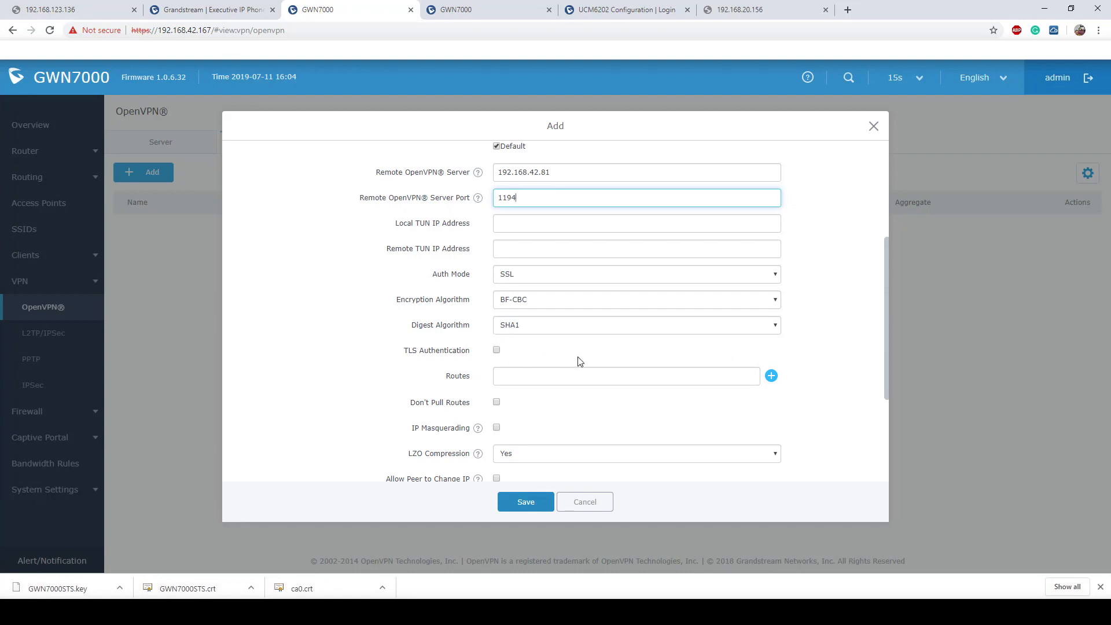
{"action": "scroll", "coordinate": [611, 361], "scroll_direction": "down", "scroll_amount": 1}
{"action": "scroll", "coordinate": [611, 361], "scroll_direction": "down", "scroll_amount": 3}
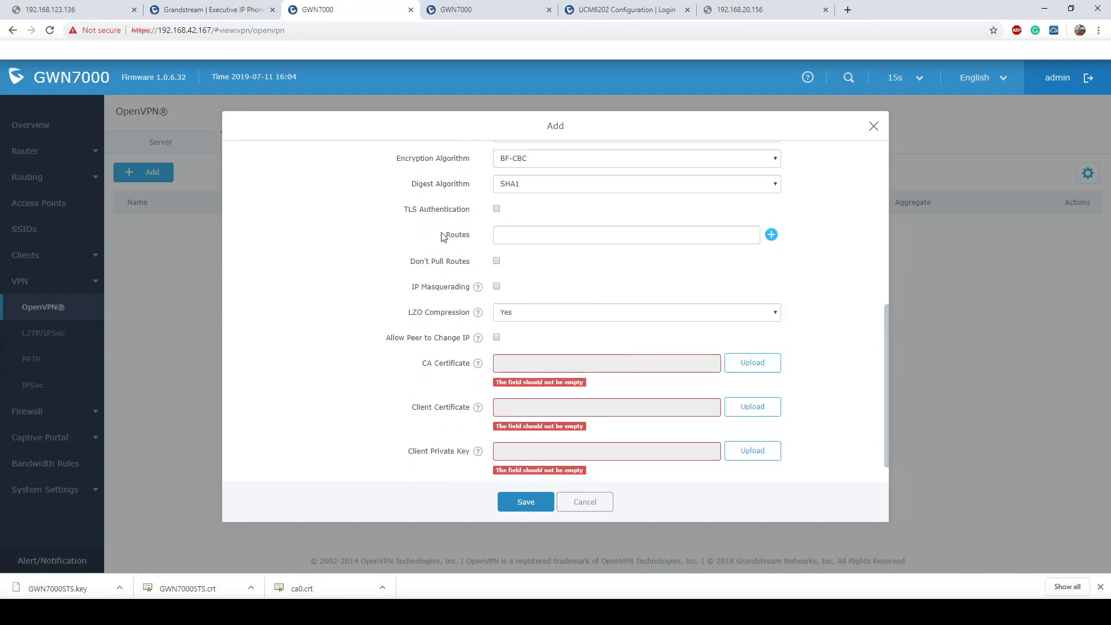
{"action": "left_click_drag", "start_coordinate": [443, 237], "coordinate": [479, 237]}
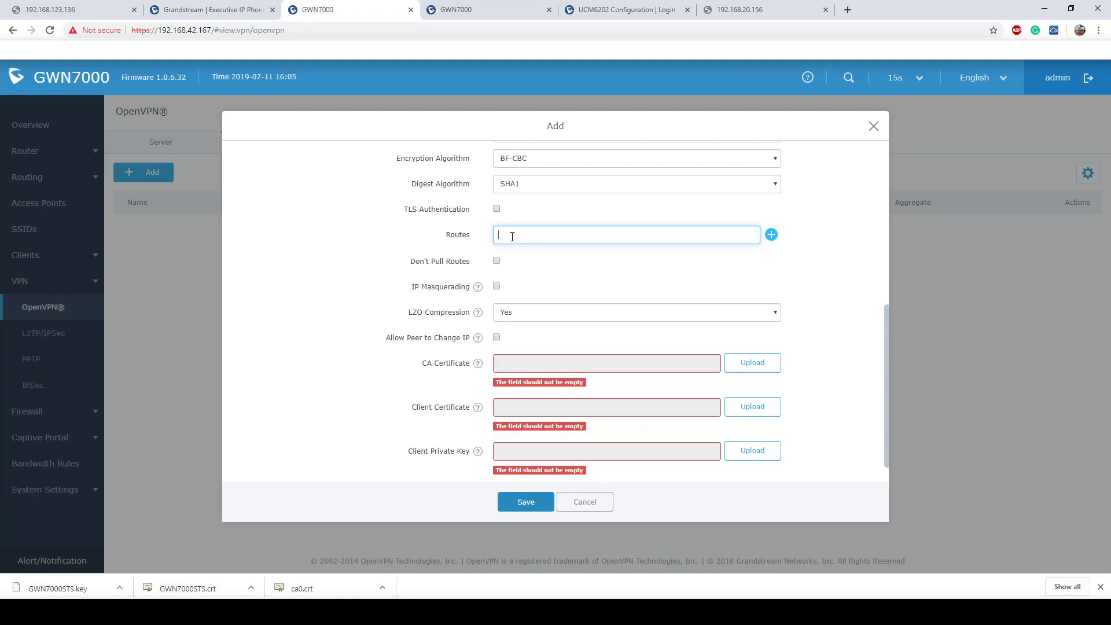
{"action": "left_click", "coordinate": [507, 8]}
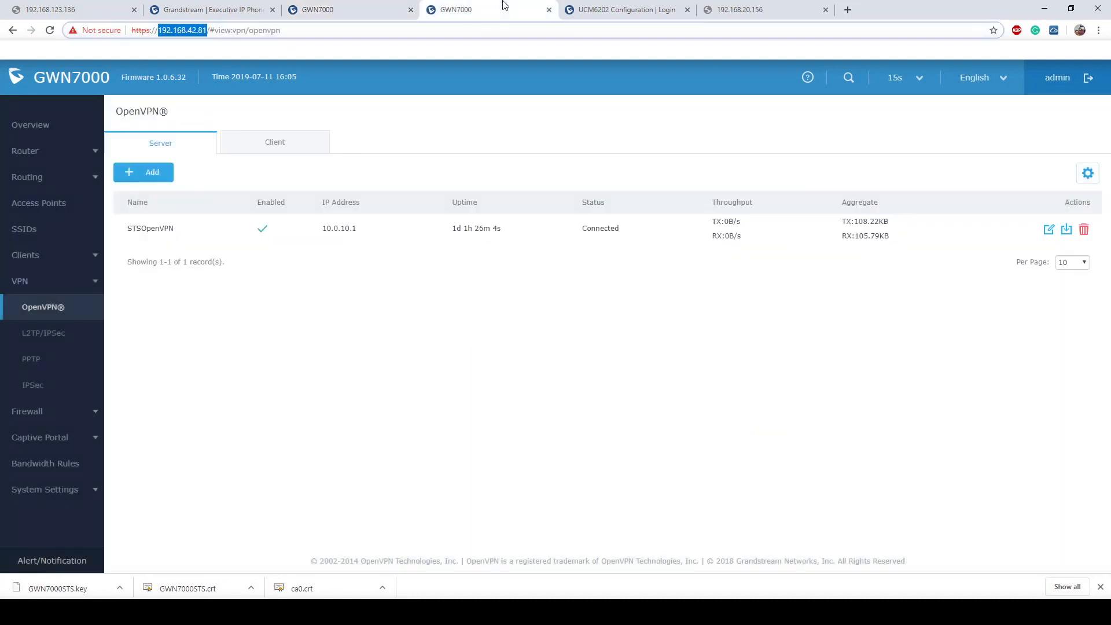
{"action": "left_click", "coordinate": [37, 159]}
{"action": "left_click", "coordinate": [36, 230]}
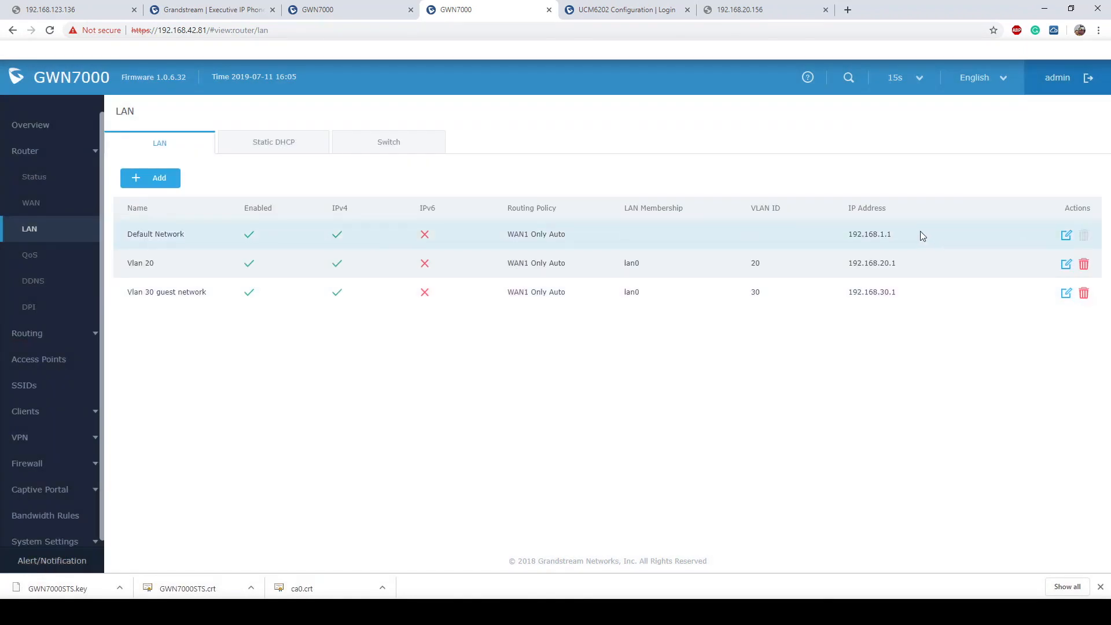
{"action": "left_click", "coordinate": [372, 7]}
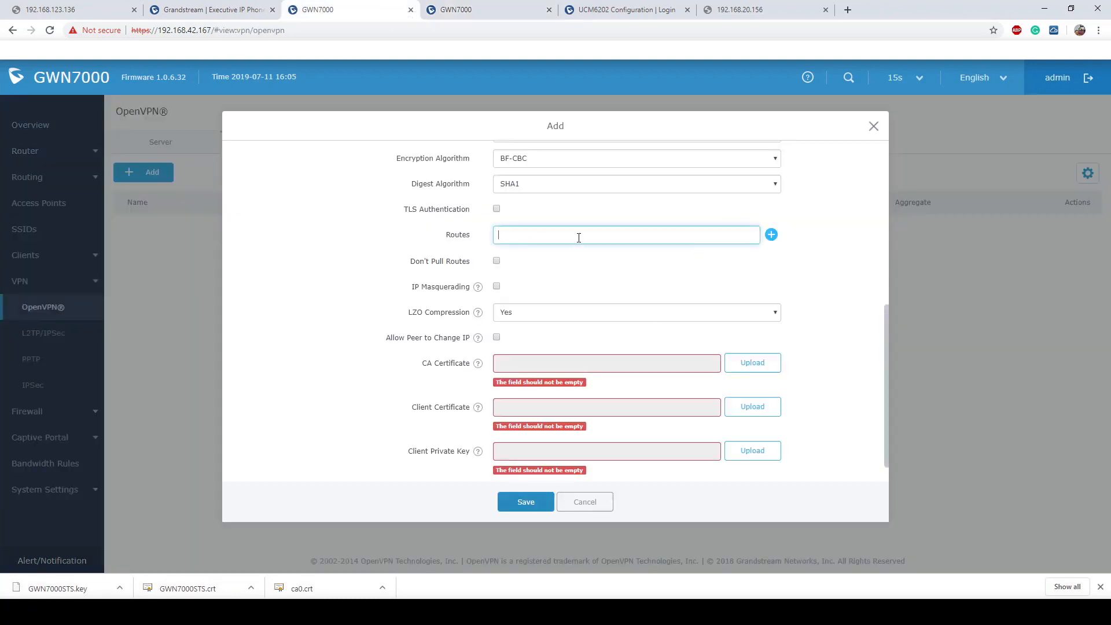
- Enter the first route 192.168.1.0/24 and a second route 192.168.20.0/24
{"action": "type", "text": "192.168"}
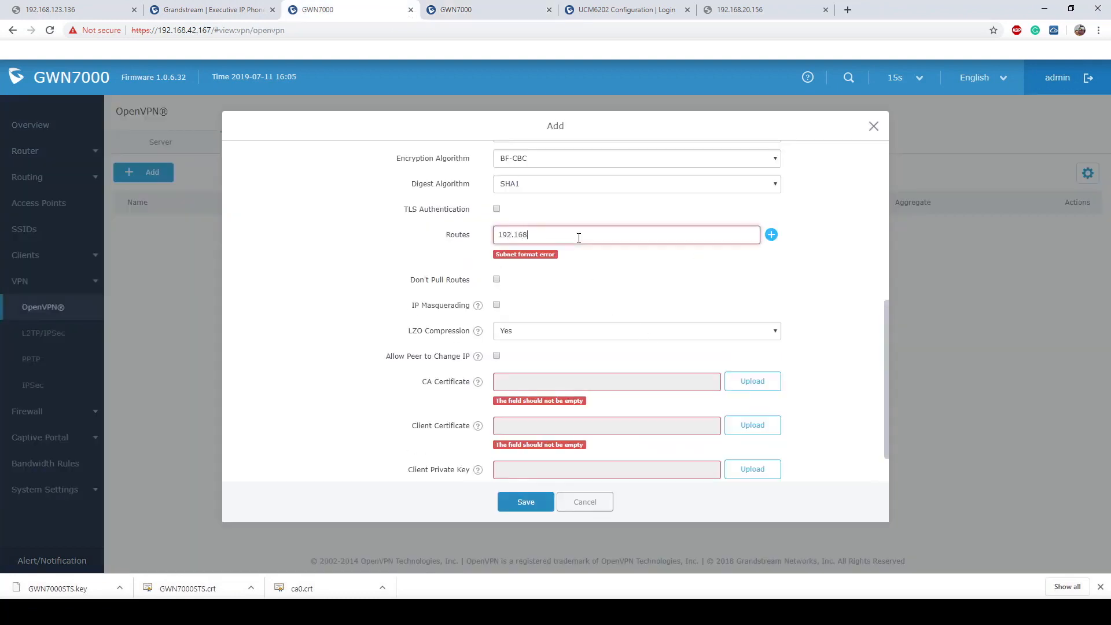
{"action": "type", "text": ".1.0/24"}
{"action": "left_click", "coordinate": [771, 235]}
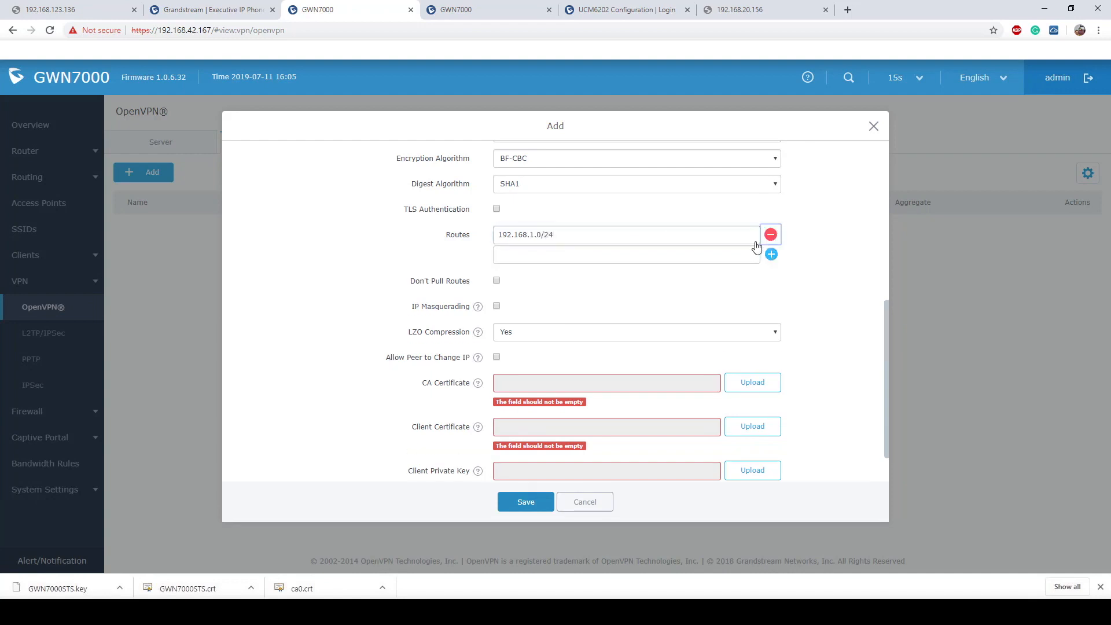
{"action": "left_click", "coordinate": [598, 252]}
{"action": "type", "text": "192"}
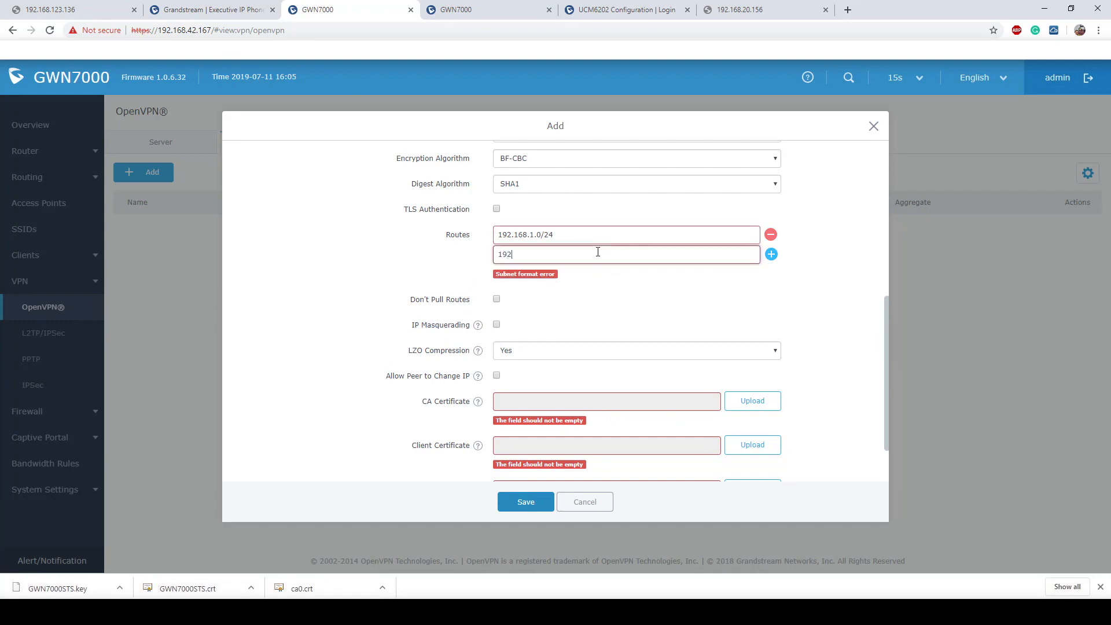
{"action": "type", "text": ".168.20.0/24"}
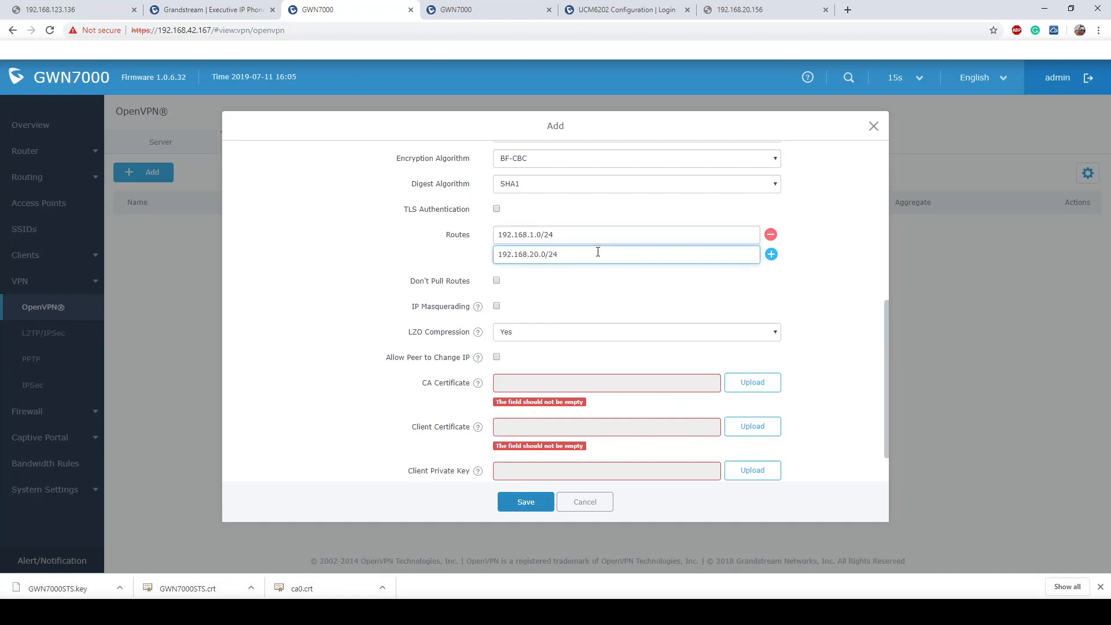
{"action": "left_click", "coordinate": [619, 288]}
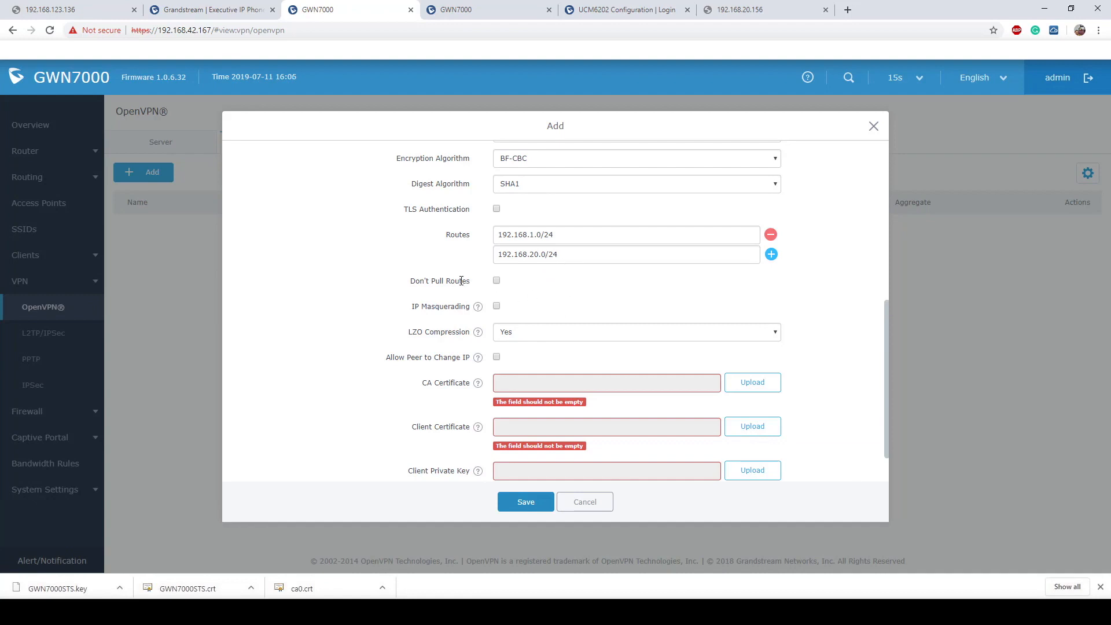
- Review the Don't Pull Routes and LZO Compression options
{"action": "left_click_drag", "start_coordinate": [472, 282], "coordinate": [408, 285]}
{"action": "left_click", "coordinate": [401, 306]}
{"action": "left_click_drag", "start_coordinate": [403, 333], "coordinate": [480, 331]}
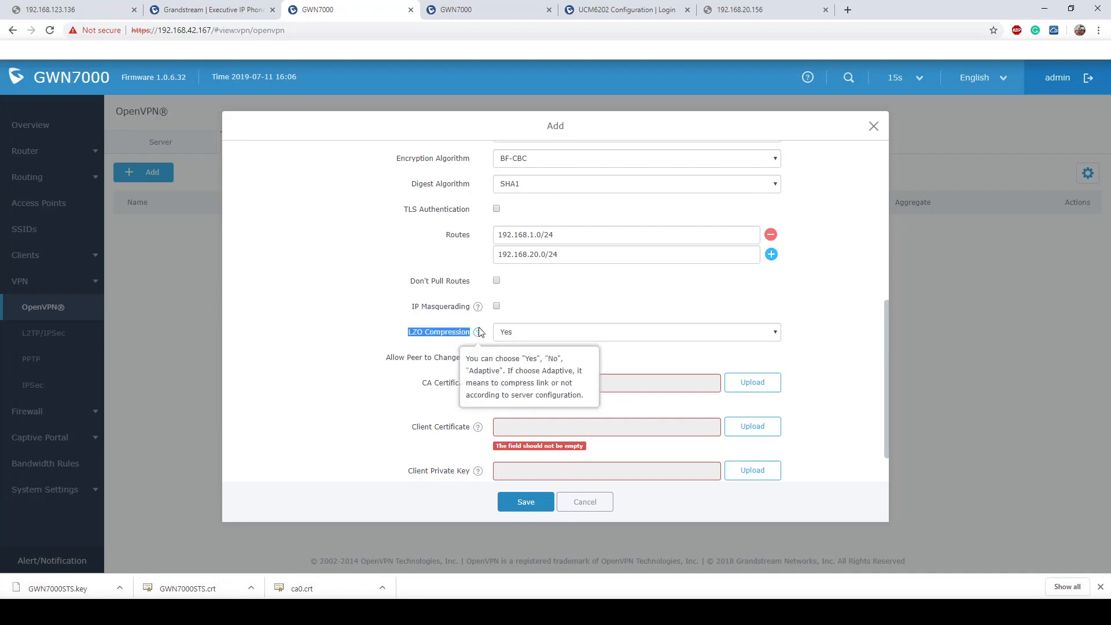
{"action": "left_click", "coordinate": [601, 306]}
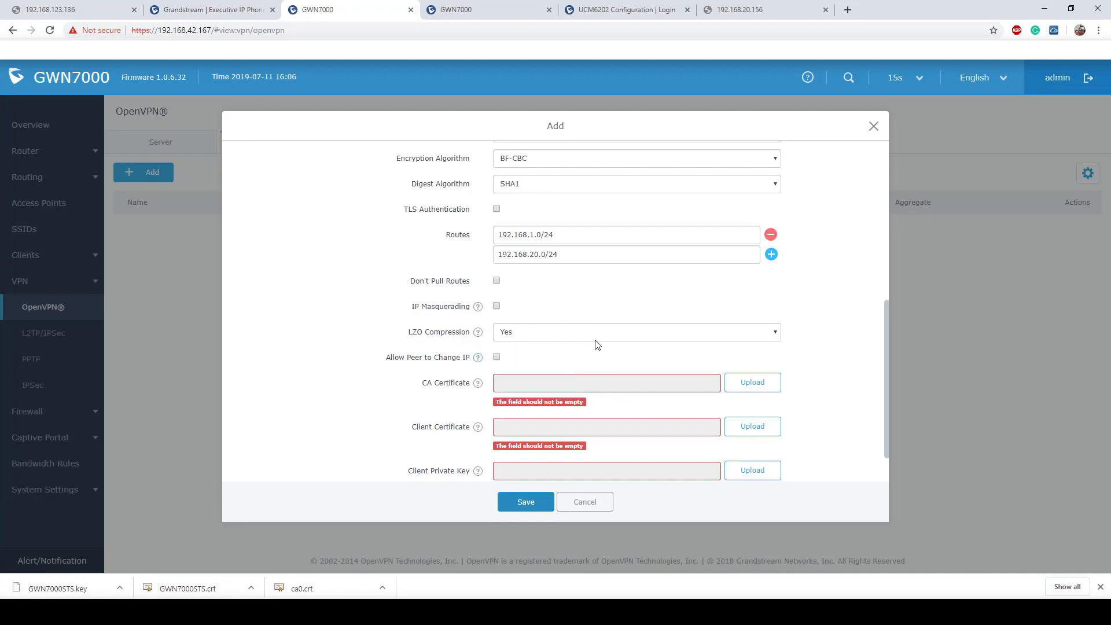
- Set LZO Compression to No
{"action": "left_click", "coordinate": [598, 330]}
{"action": "left_click", "coordinate": [582, 352]}
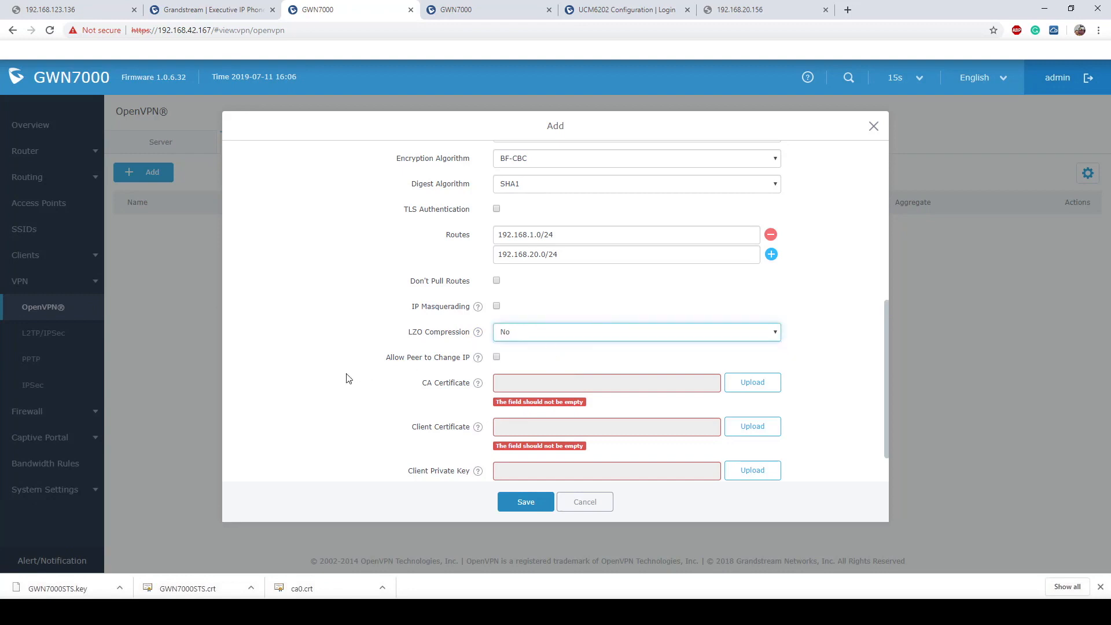
{"action": "scroll", "coordinate": [401, 369], "scroll_direction": "down", "scroll_amount": 1}
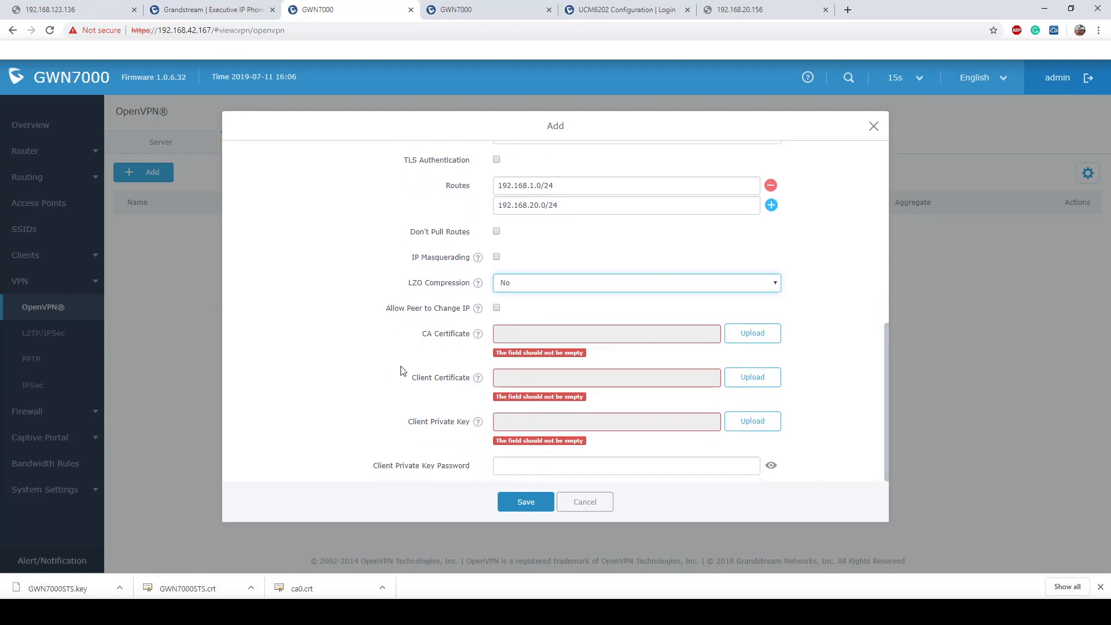
- Upload ca0 as the CA certificate and GWN7000STS as the client certificate
{"action": "left_click", "coordinate": [752, 338]}
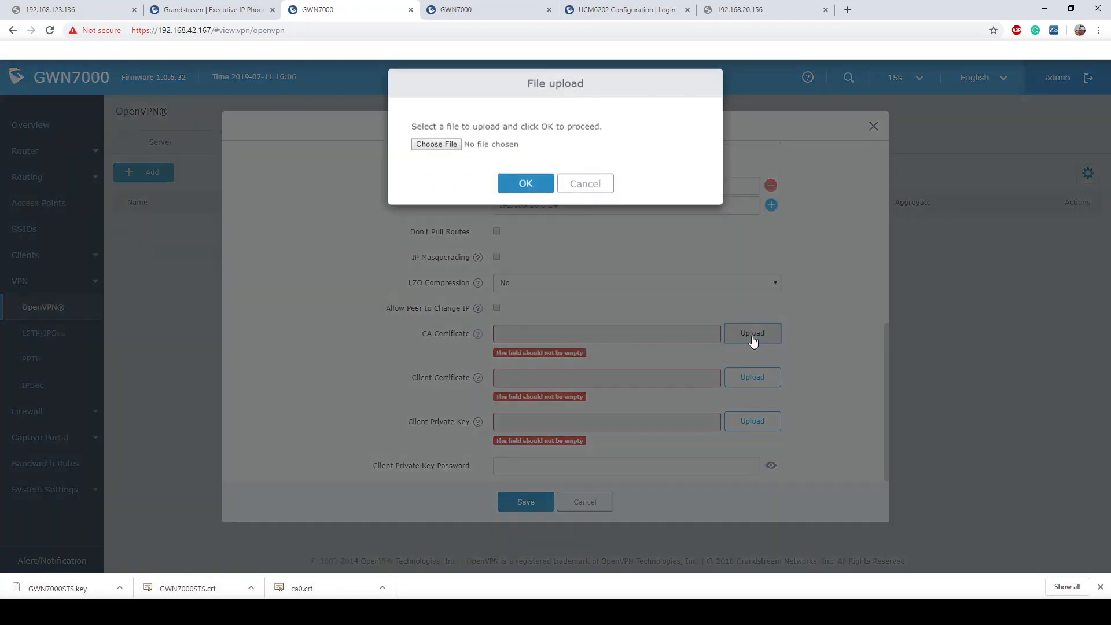
{"action": "left_click", "coordinate": [448, 155]}
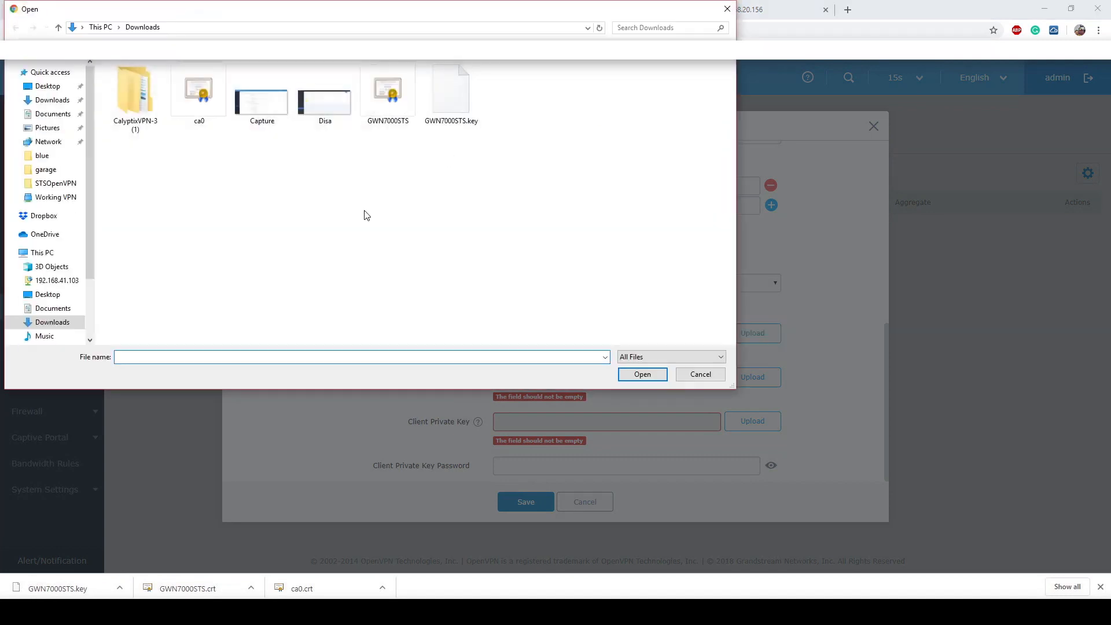
{"action": "double_click", "coordinate": [197, 99]}
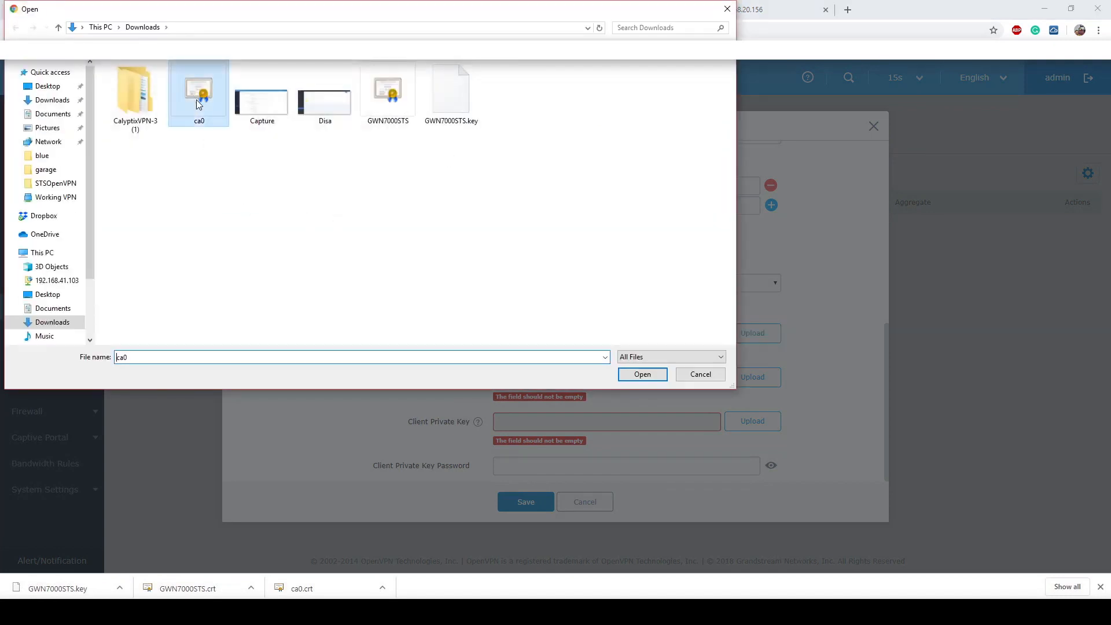
{"action": "left_click", "coordinate": [526, 194]}
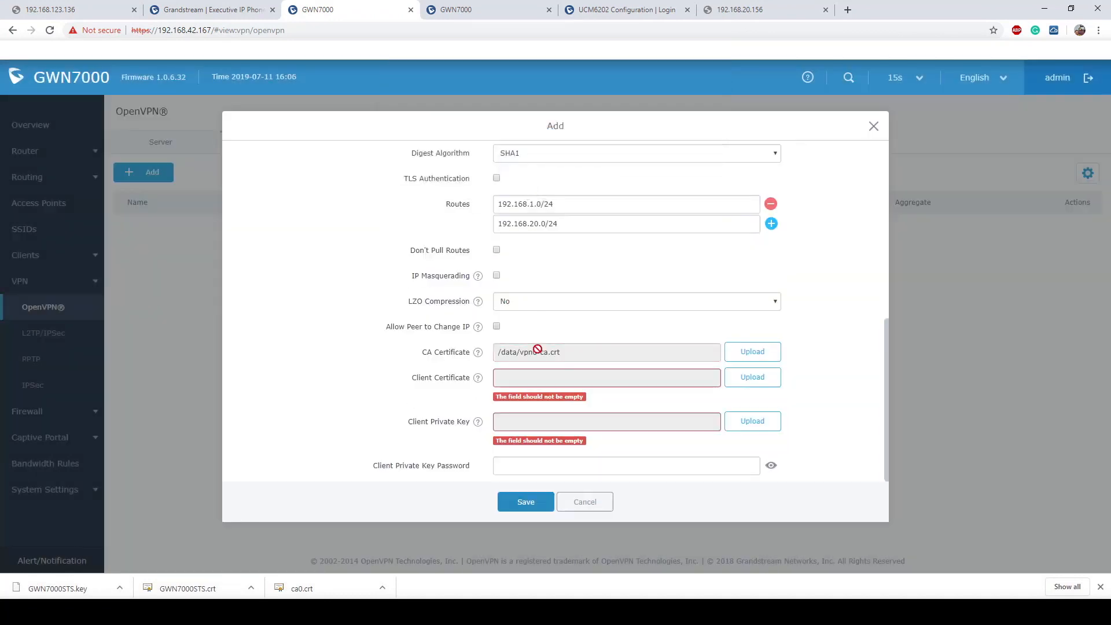
{"action": "left_click_drag", "start_coordinate": [405, 379], "coordinate": [474, 380]}
{"action": "left_click", "coordinate": [746, 383]}
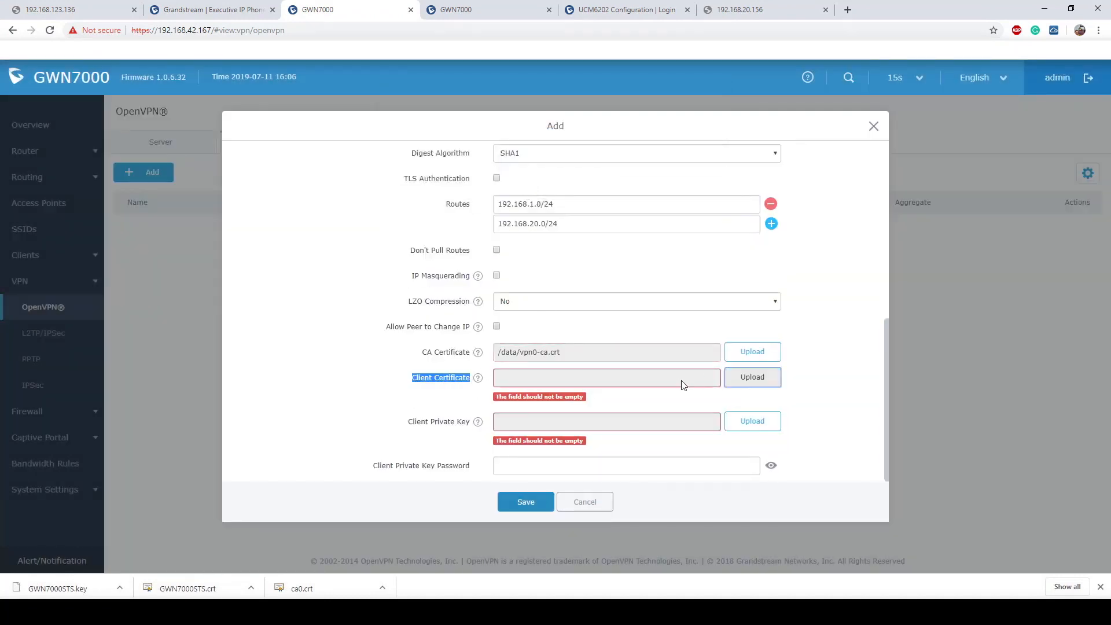
{"action": "left_click", "coordinate": [452, 154]}
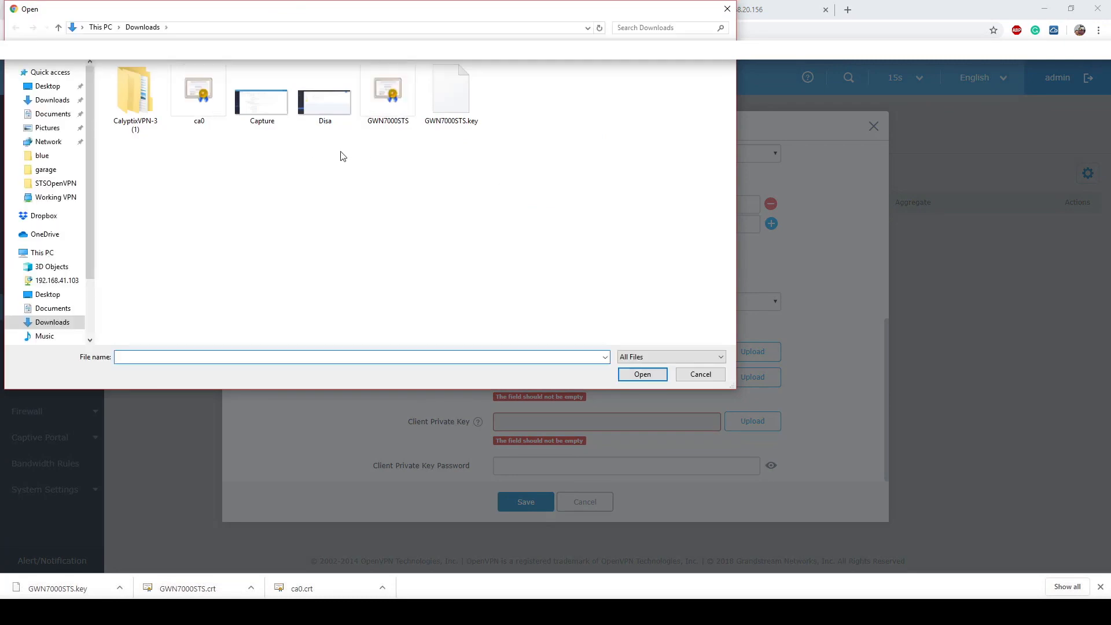
{"action": "double_click", "coordinate": [389, 95]}
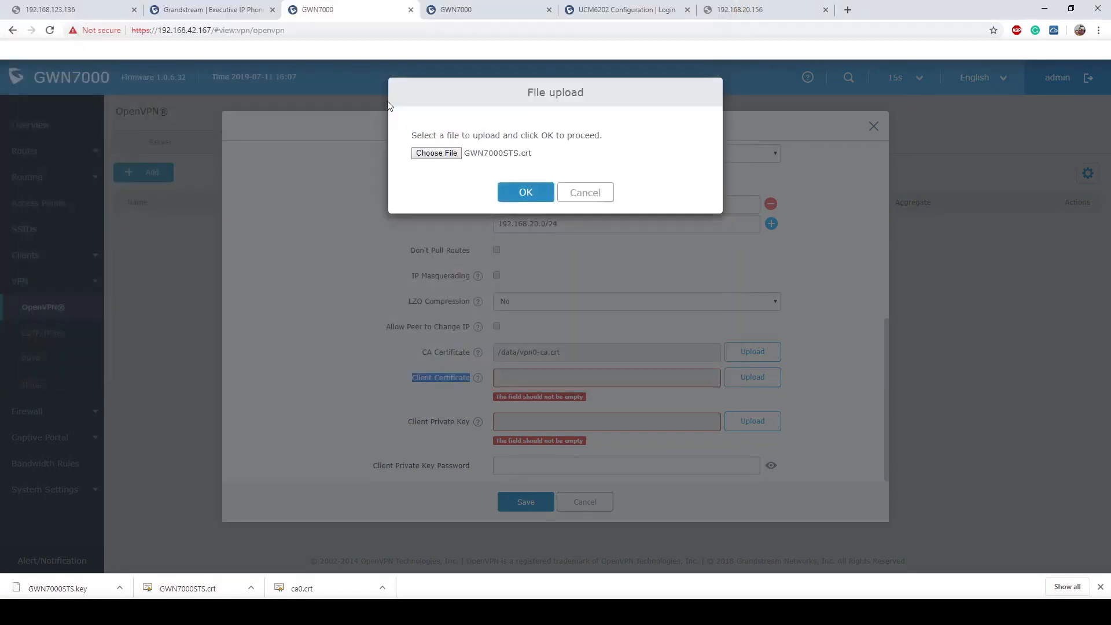
{"action": "left_click", "coordinate": [526, 195]}
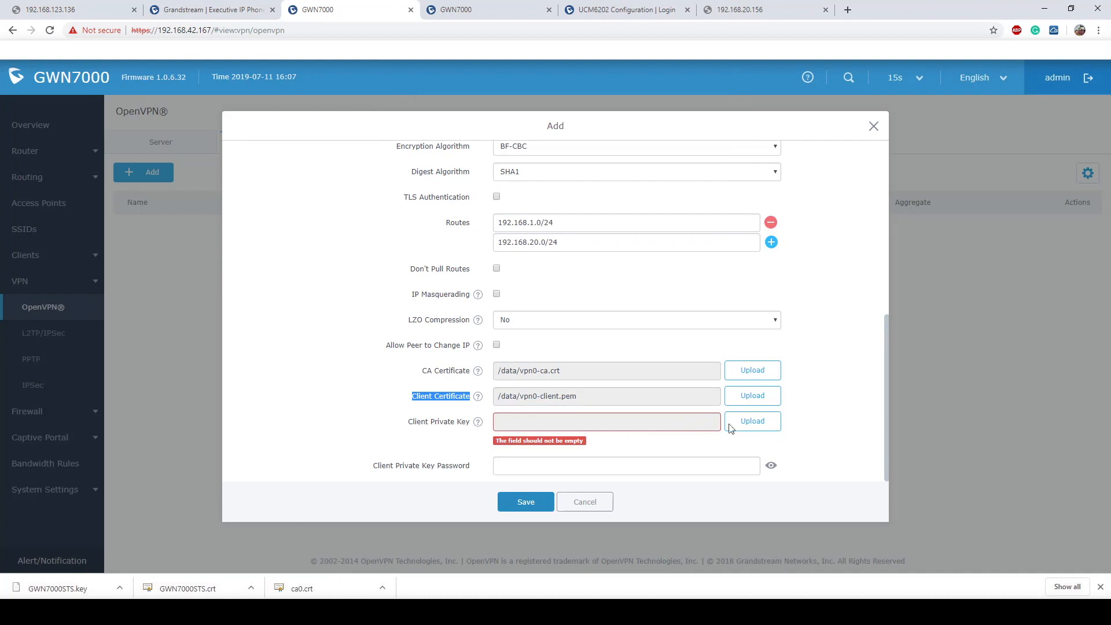
- Upload GWN7000STS.key as the private key, enter its password, and save the STSOpenVPN client
{"action": "left_click", "coordinate": [753, 422]}
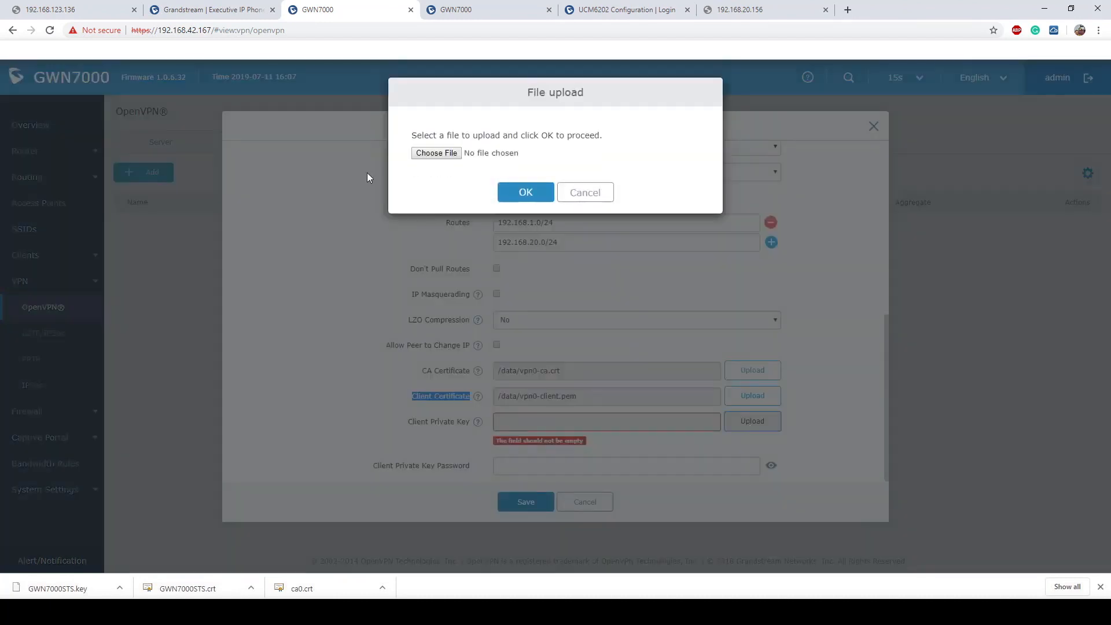
{"action": "left_click", "coordinate": [446, 158]}
{"action": "double_click", "coordinate": [451, 116]}
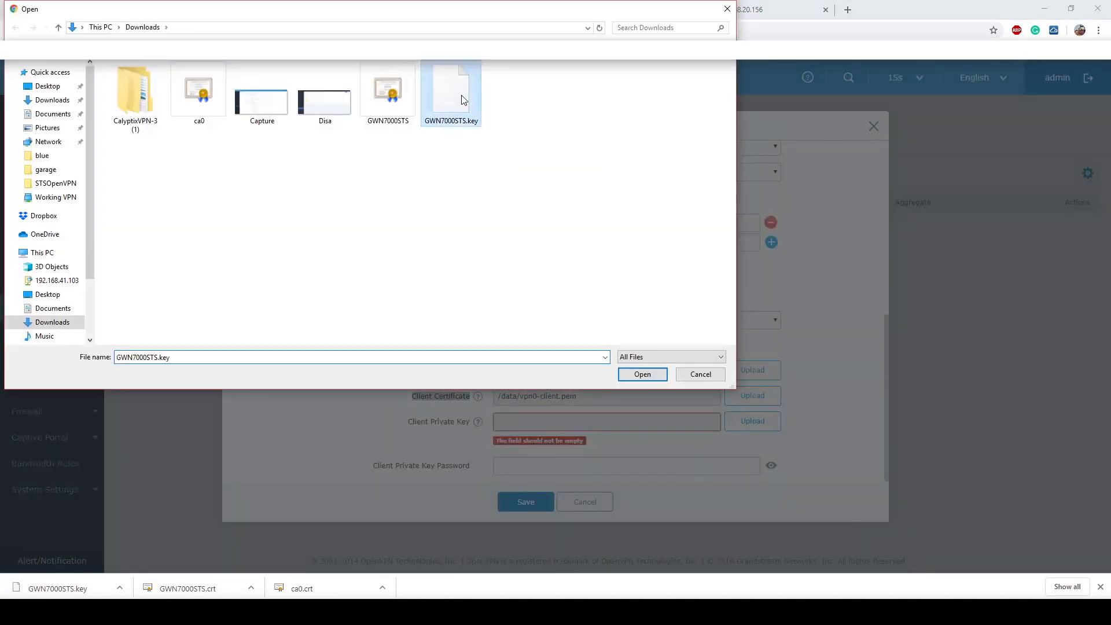
{"action": "left_click", "coordinate": [524, 191]}
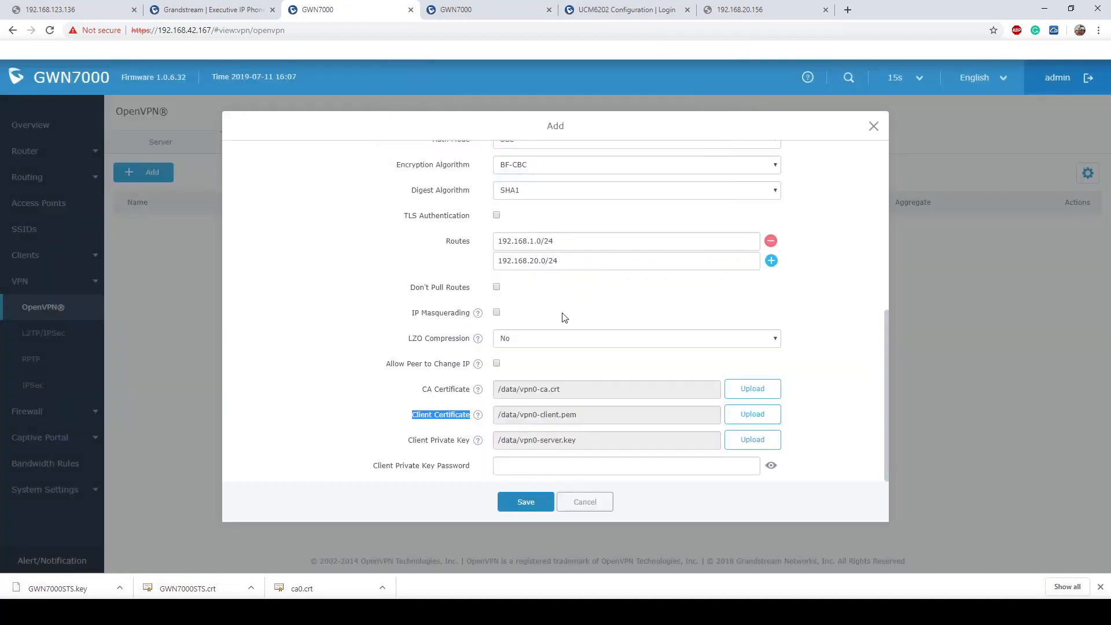
{"action": "left_click", "coordinate": [568, 466]}
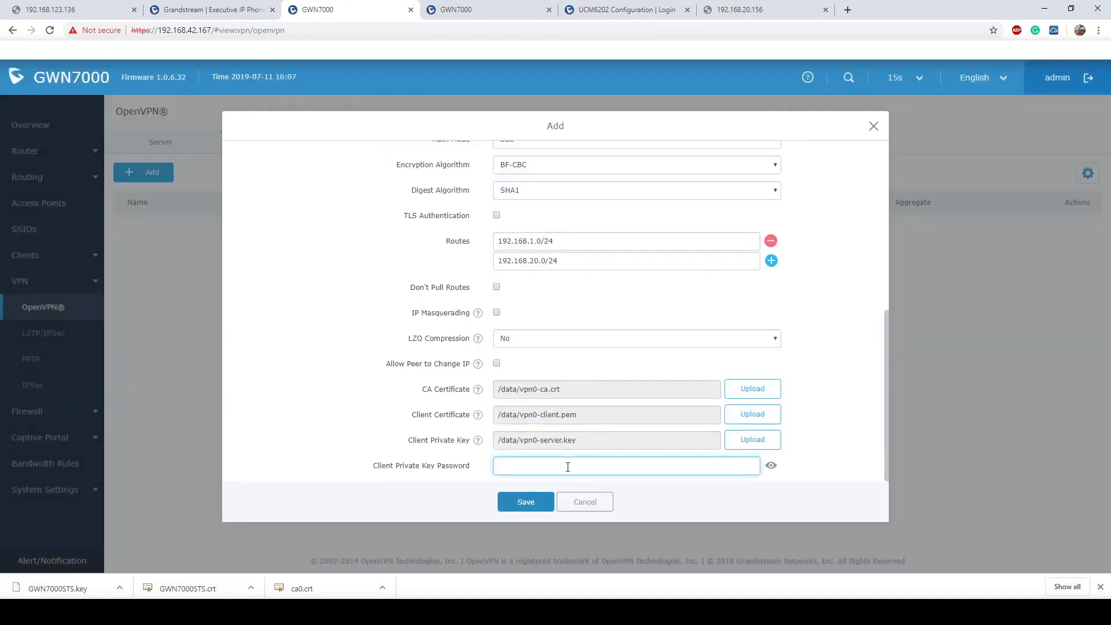
{"action": "type", "text": "••••••••"}
{"action": "left_click", "coordinate": [543, 502]}
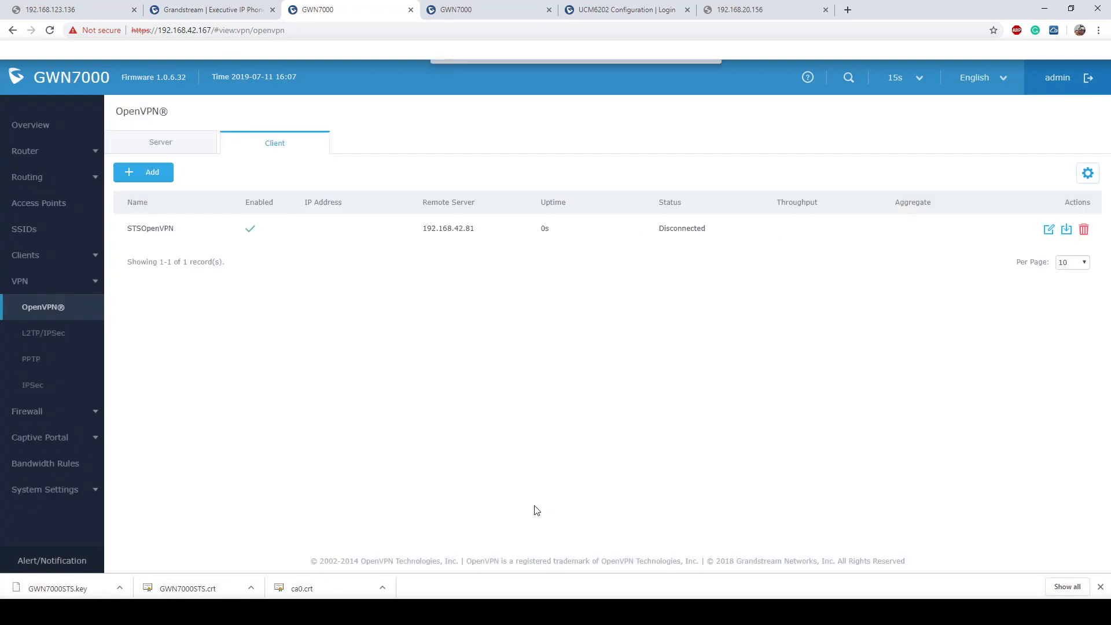
- Apply the pending changes so STSOpenVPN connects with tunnel IP 10.0.10.6, then open Router > LAN
{"action": "left_click", "coordinate": [619, 77]}
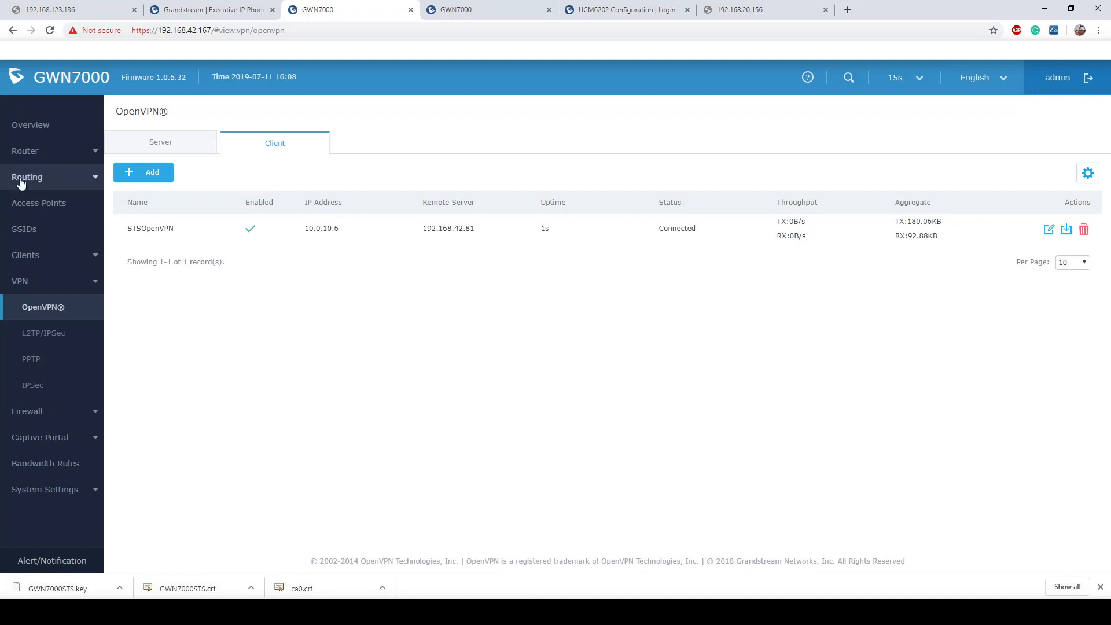
{"action": "left_click", "coordinate": [59, 155]}
{"action": "left_click", "coordinate": [41, 231]}
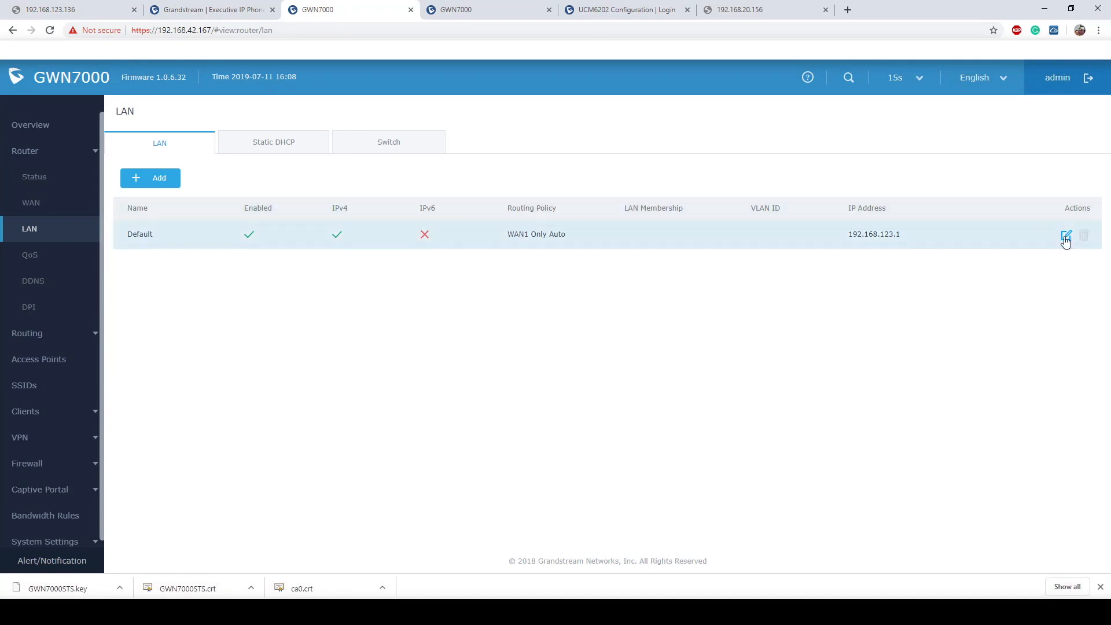
- Tick STSOpenVPN as a destination for the Default LAN, save, and apply the changes
{"action": "left_click", "coordinate": [1066, 236]}
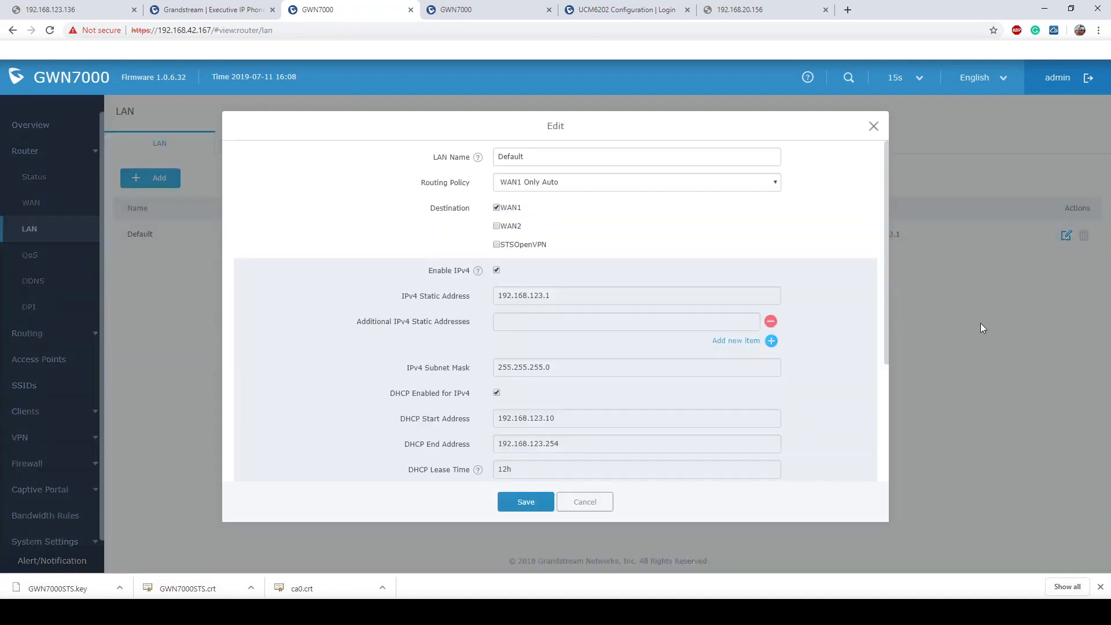
{"action": "left_click", "coordinate": [497, 245]}
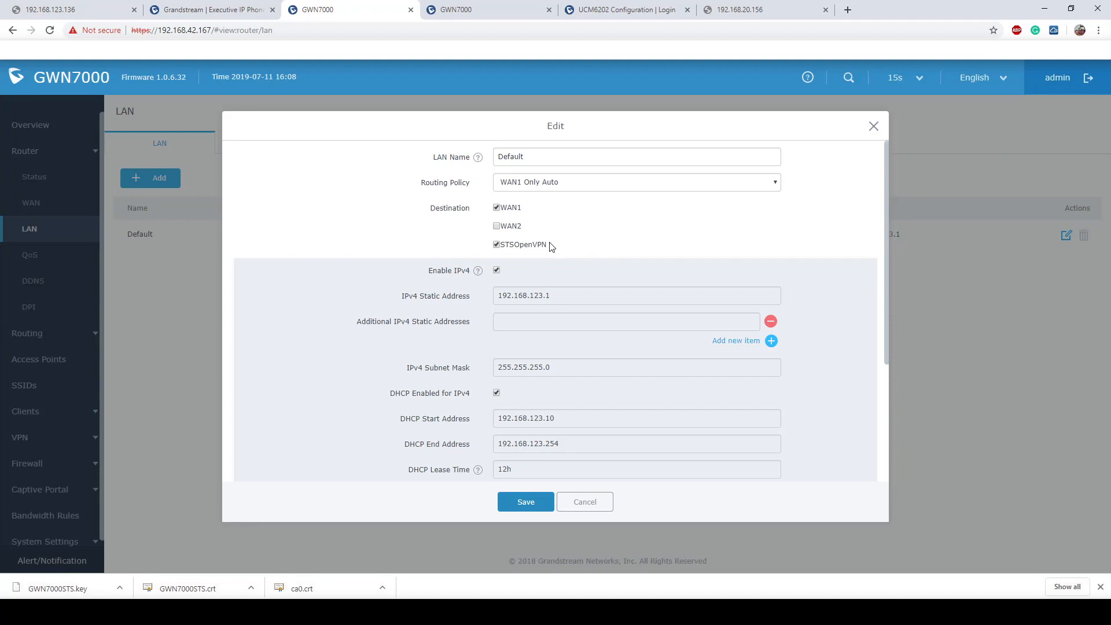
{"action": "left_click_drag", "start_coordinate": [551, 245], "coordinate": [500, 249]}
{"action": "left_click", "coordinate": [531, 505]}
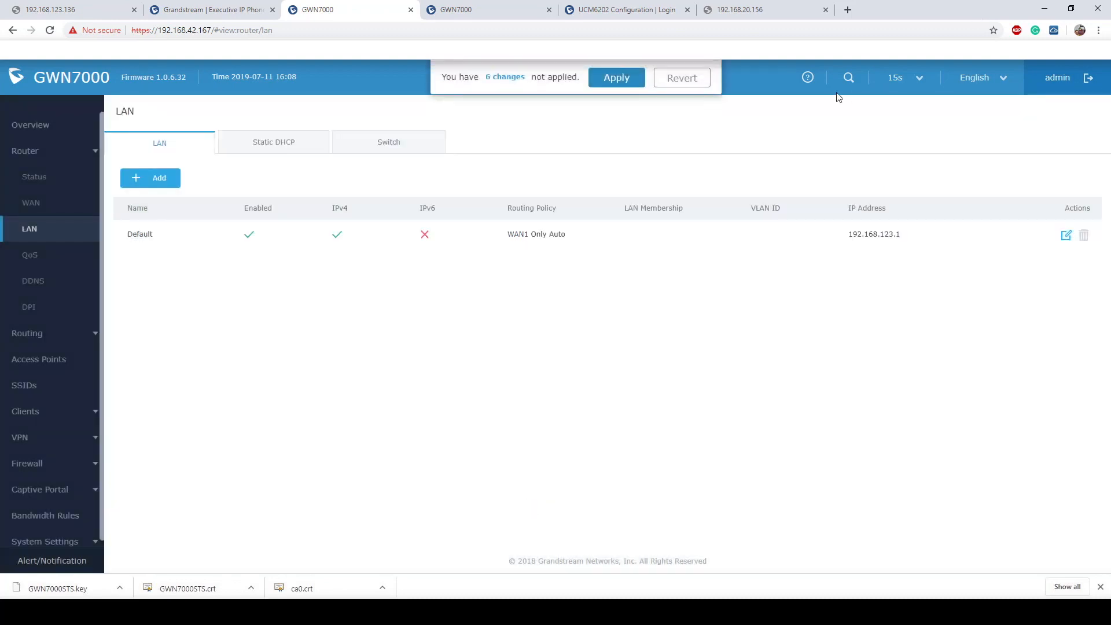
{"action": "left_click", "coordinate": [599, 85]}
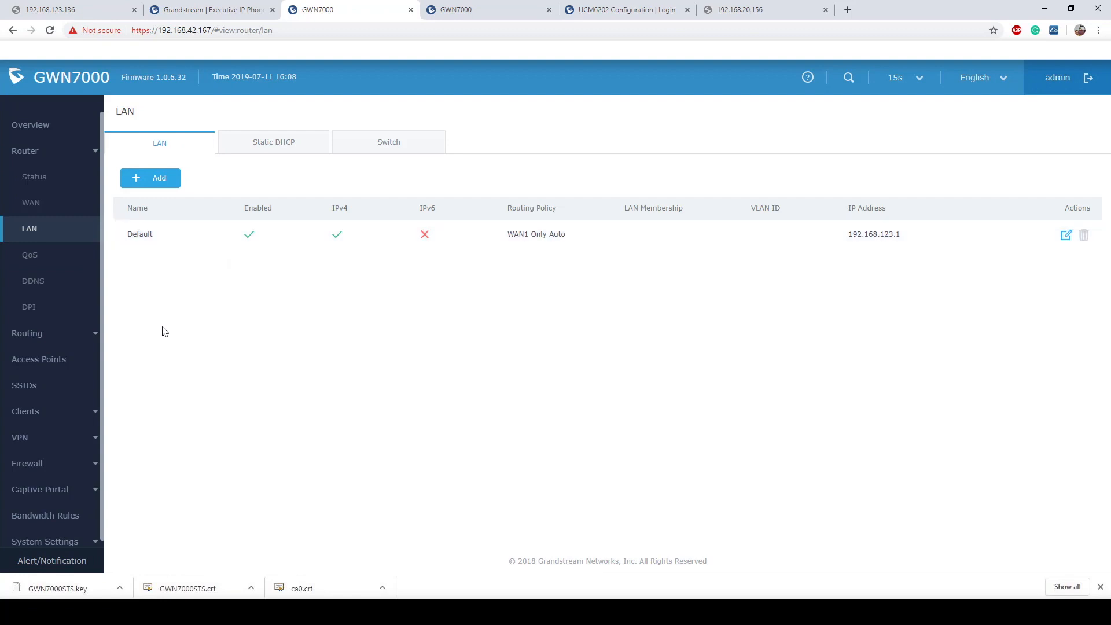
- Open the full IPv4 routing table and check the 10.0.10.1/32 and 10.0.10.5/32 routes on tun0
{"action": "left_click", "coordinate": [32, 336]}
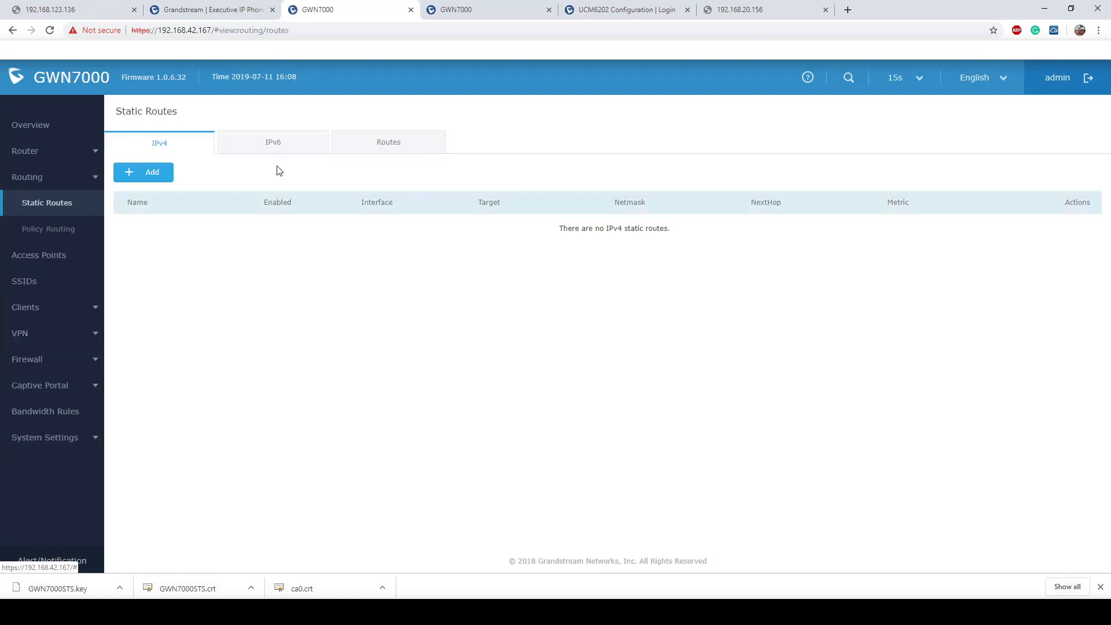
{"action": "left_click", "coordinate": [383, 143]}
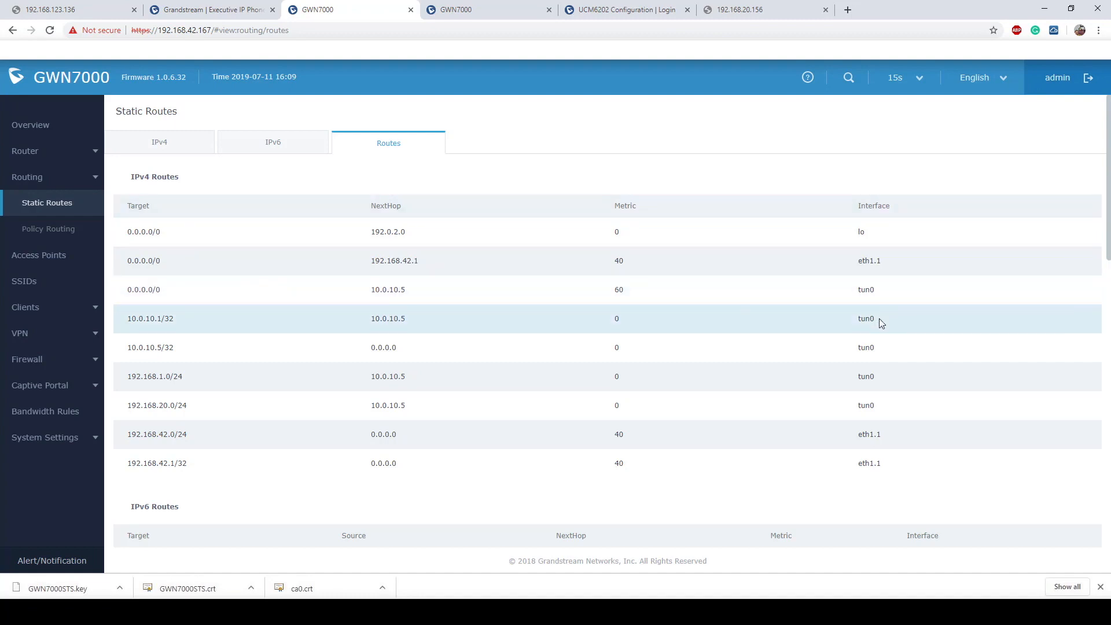
{"action": "double_click", "coordinate": [843, 317]}
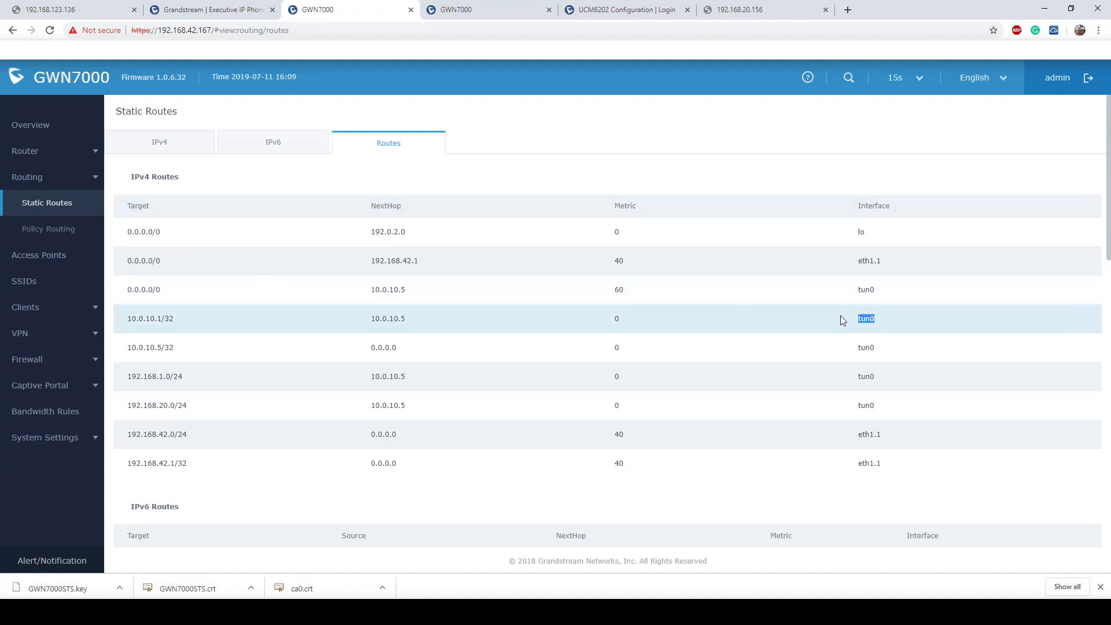
{"action": "double_click", "coordinate": [868, 347]}
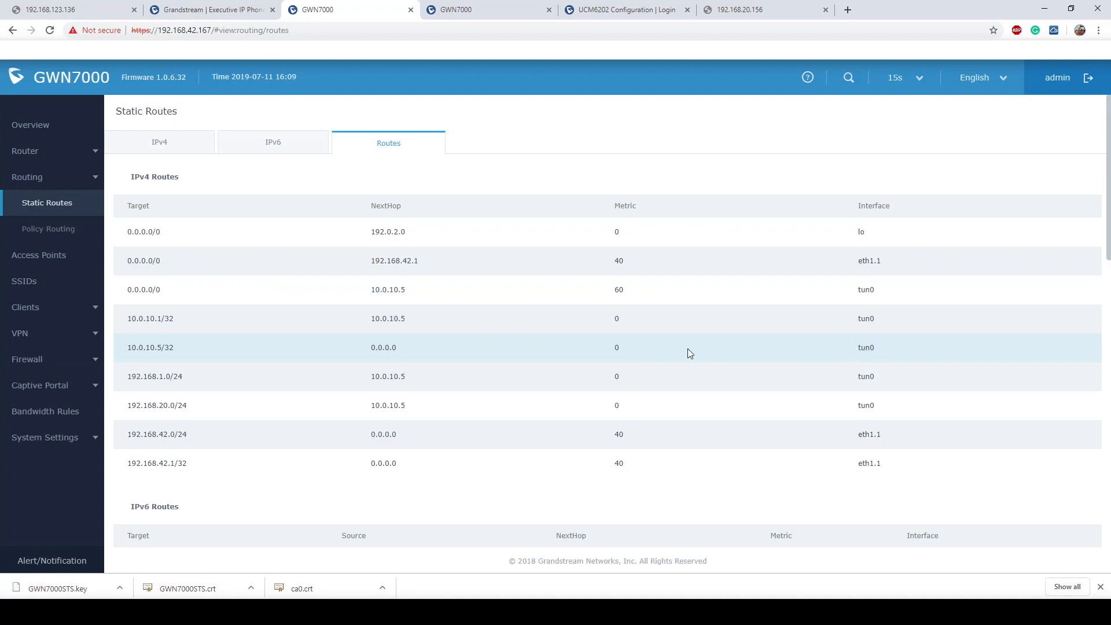
{"action": "left_click_drag", "start_coordinate": [183, 318], "coordinate": [122, 320]}
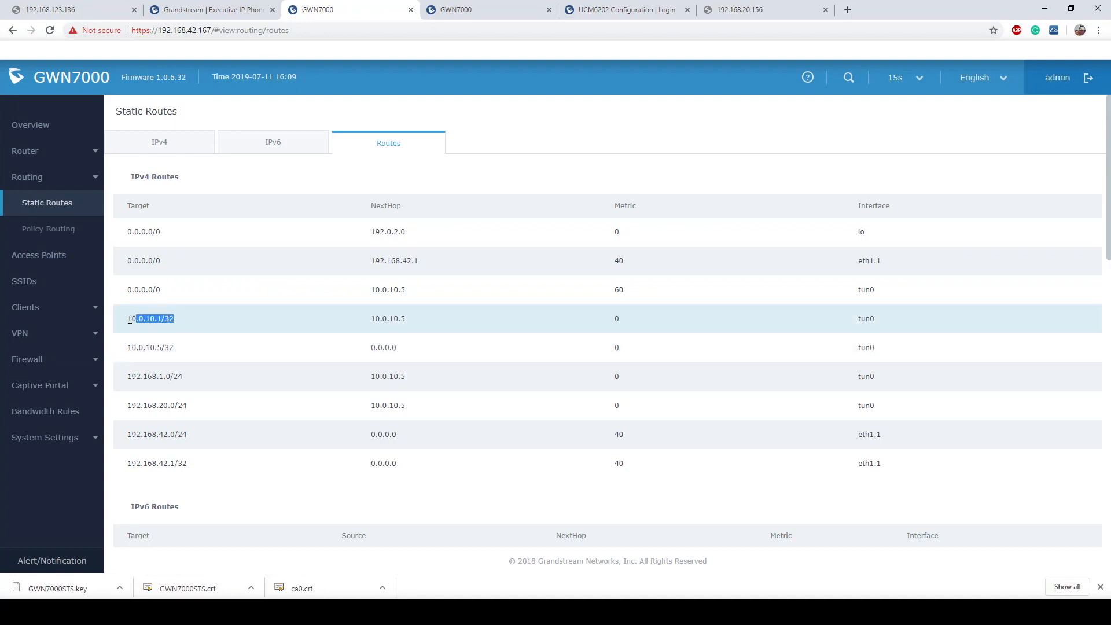
{"action": "left_click_drag", "start_coordinate": [184, 345], "coordinate": [125, 348]}
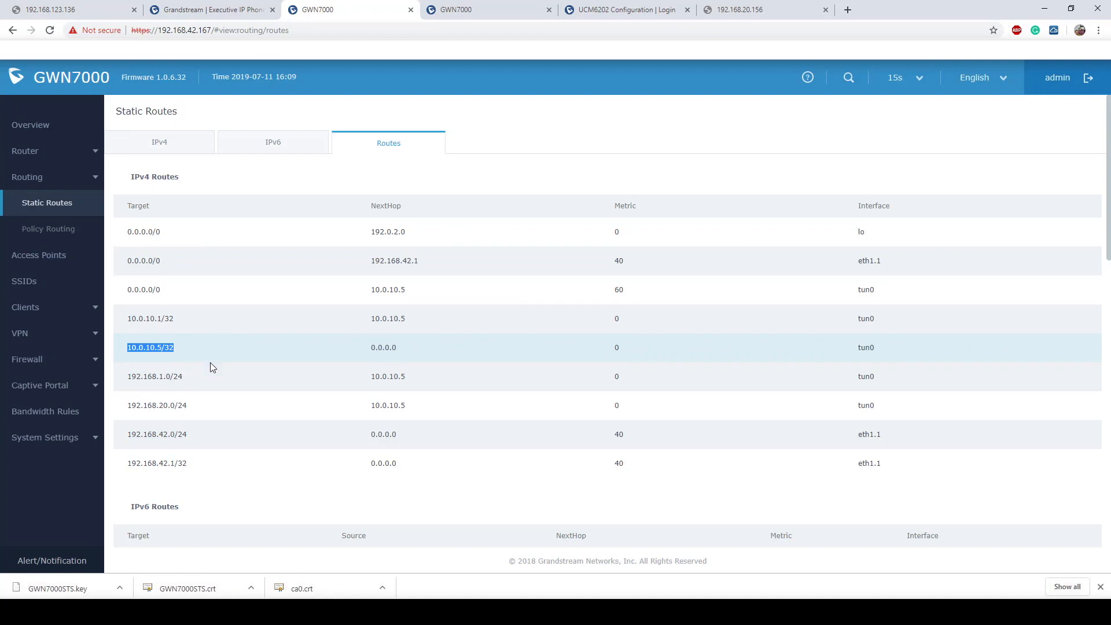
- Confirm 192.168.1.0/24 and 192.168.20.0/24 go via 10.0.10.5, then switch to the other GWN7000
{"action": "left_click_drag", "start_coordinate": [189, 377], "coordinate": [123, 377]}
{"action": "left_click_drag", "start_coordinate": [122, 377], "coordinate": [186, 377]}
{"action": "left_click", "coordinate": [185, 376]}
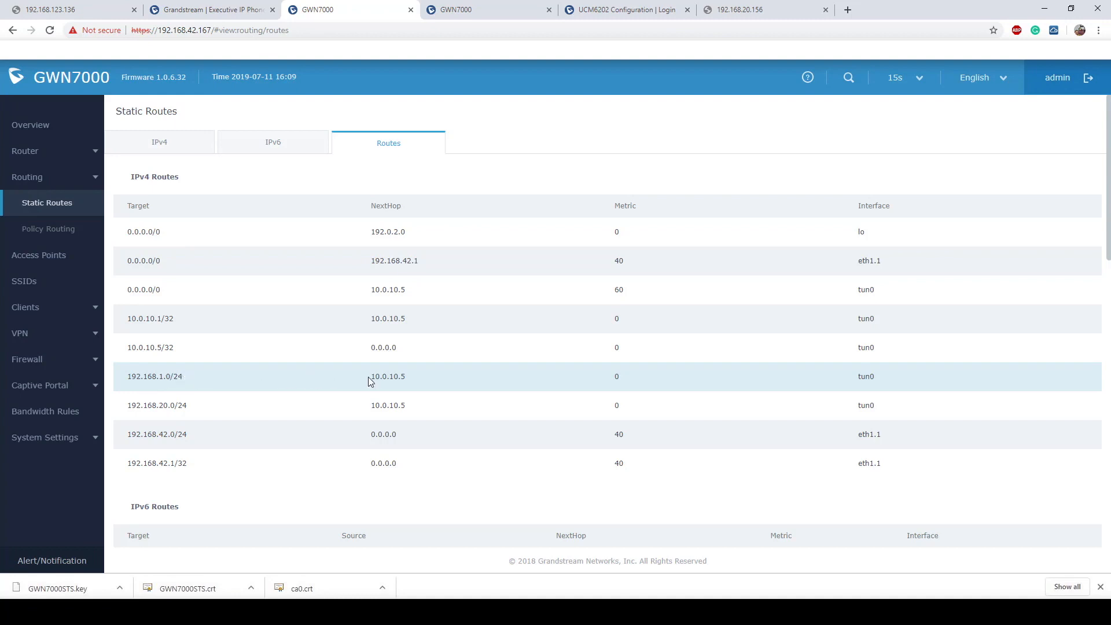
{"action": "left_click_drag", "start_coordinate": [370, 378], "coordinate": [410, 379]}
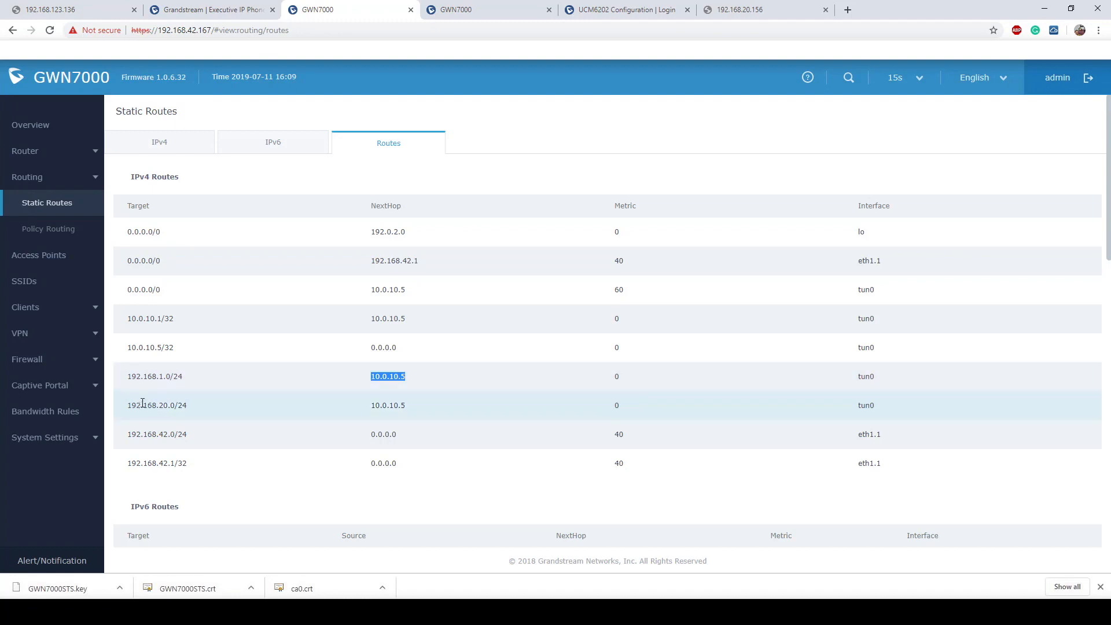
{"action": "left_click_drag", "start_coordinate": [127, 407], "coordinate": [200, 408]}
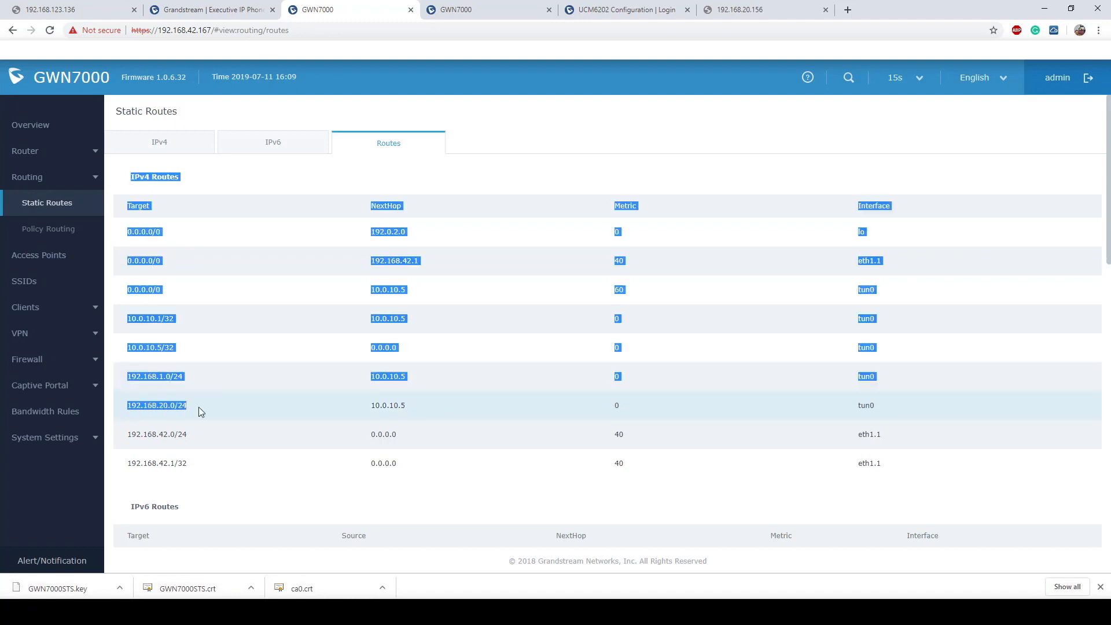
{"action": "left_click", "coordinate": [235, 410]}
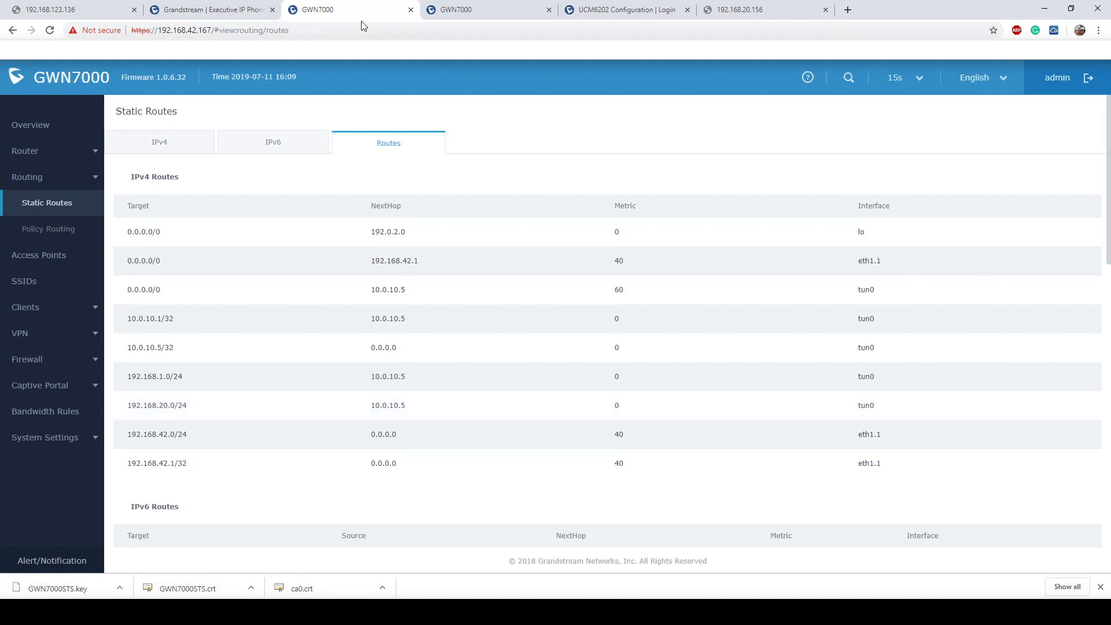
{"action": "left_click", "coordinate": [466, 11]}
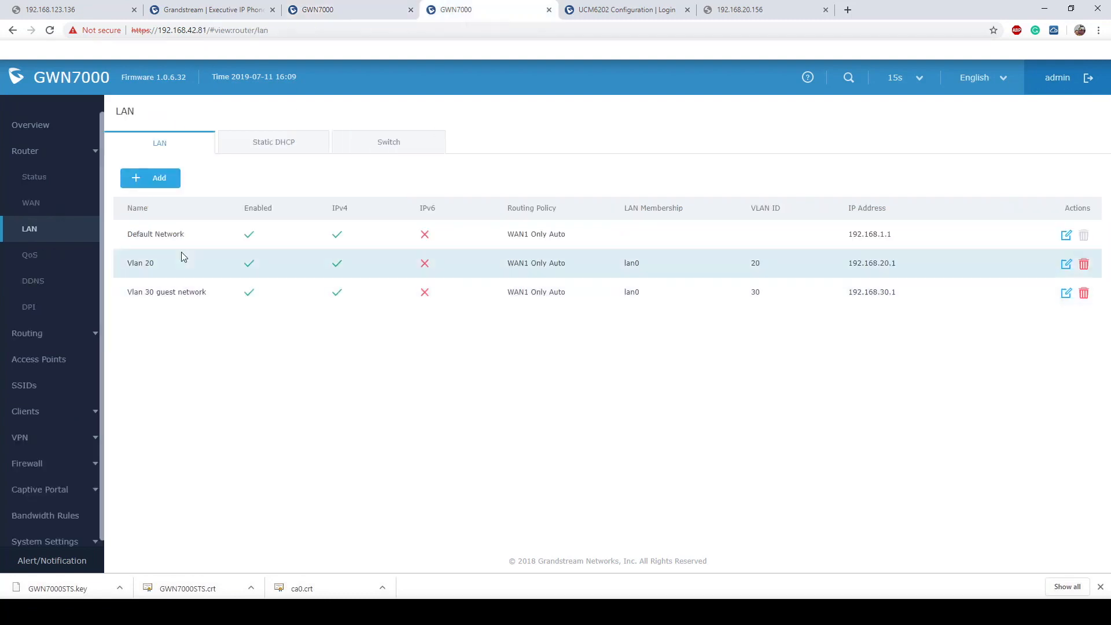
{"action": "left_click", "coordinate": [41, 338]}
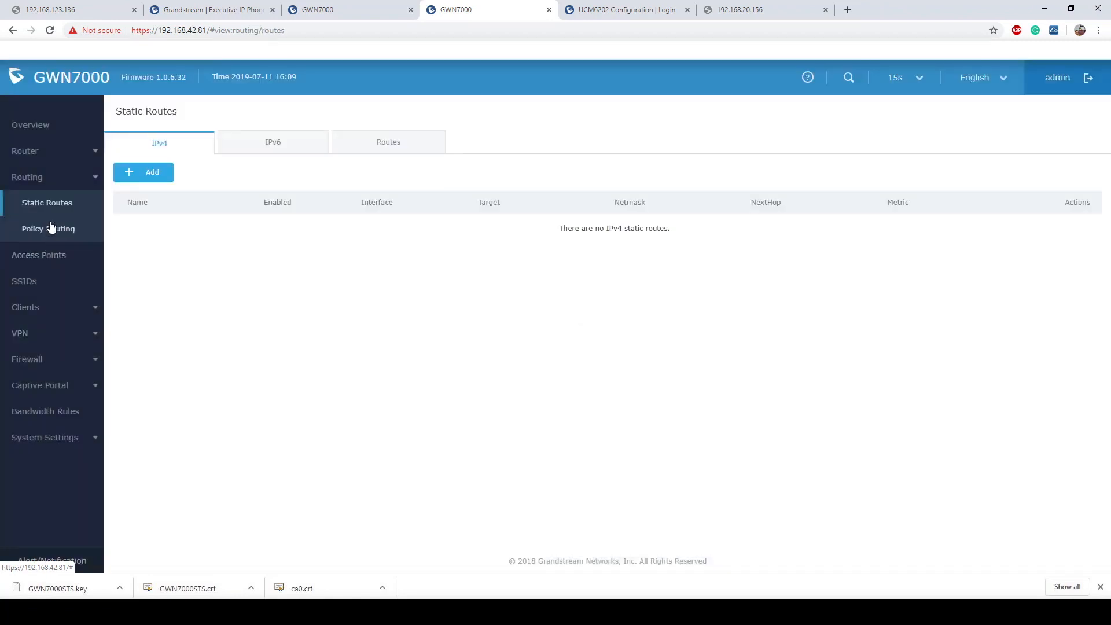
{"action": "left_click", "coordinate": [381, 149]}
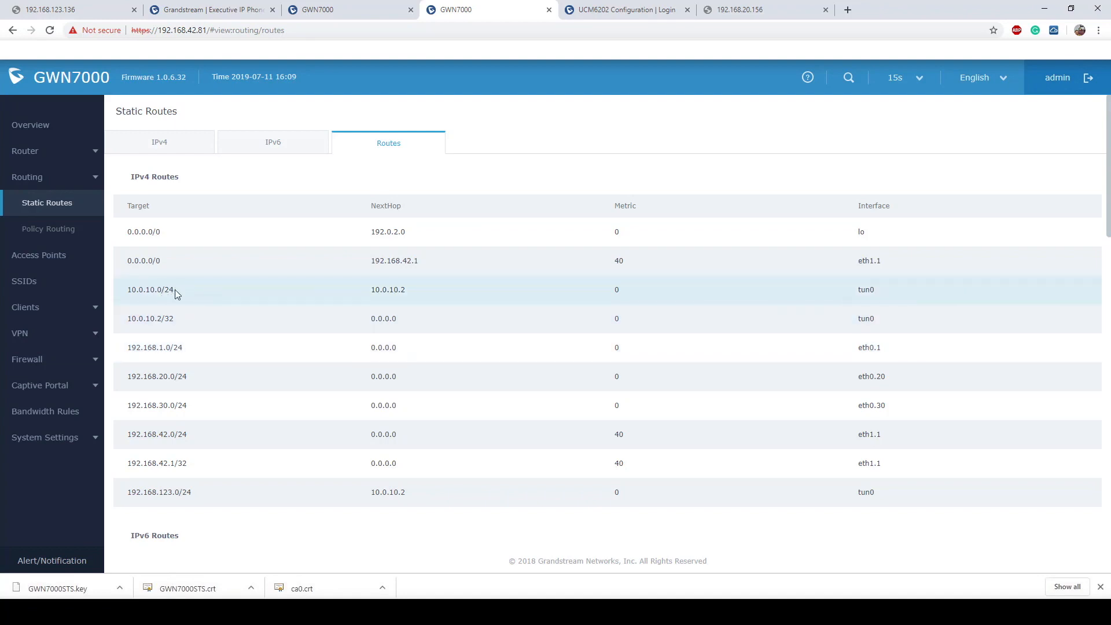
{"action": "left_click_drag", "start_coordinate": [174, 292], "coordinate": [127, 290]}
{"action": "left_click_drag", "start_coordinate": [177, 322], "coordinate": [132, 319]}
{"action": "left_click", "coordinate": [252, 317]}
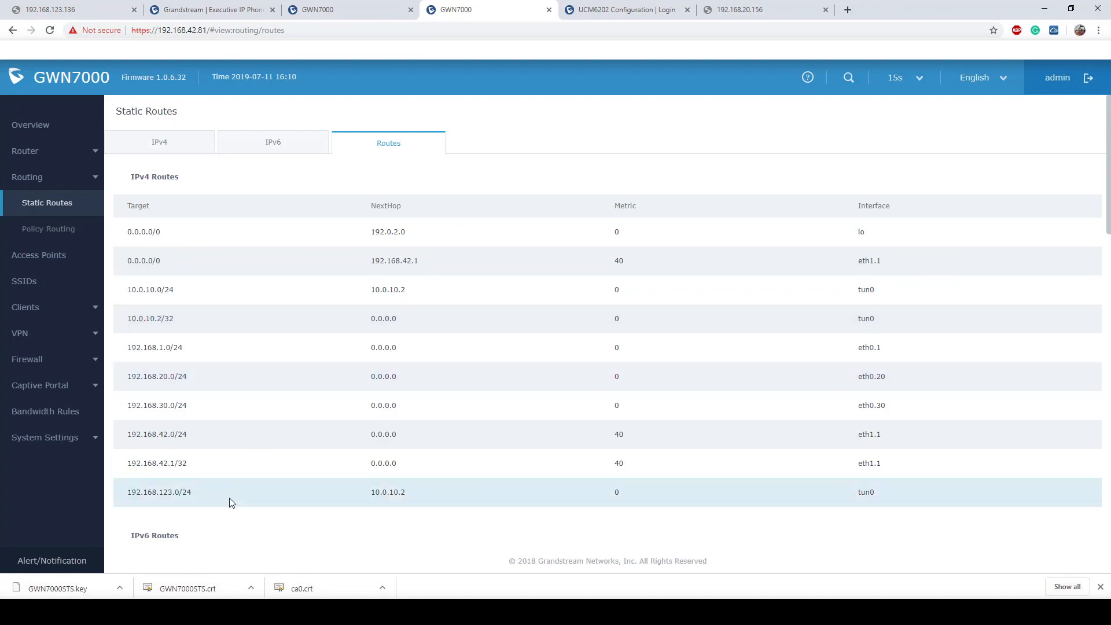
{"action": "left_click_drag", "start_coordinate": [195, 493], "coordinate": [123, 494]}
{"action": "left_click_drag", "start_coordinate": [371, 496], "coordinate": [362, 493]}
{"action": "left_click", "coordinate": [361, 492]}
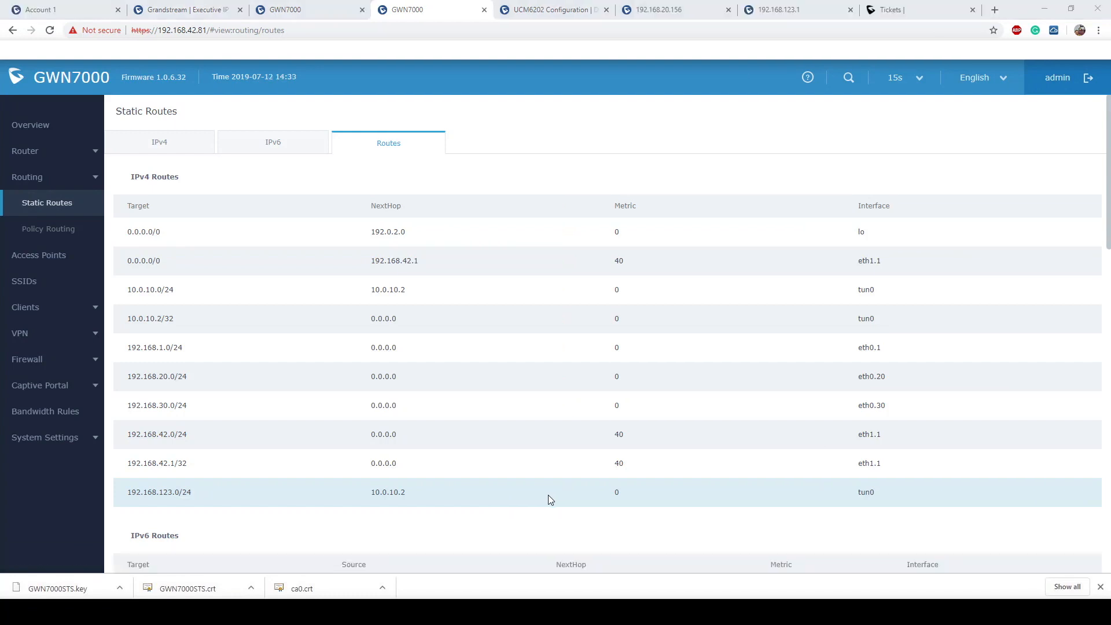
- Log in to the GXP2140 phone's web page with the admin username and its password
{"action": "left_click", "coordinate": [198, 12]}
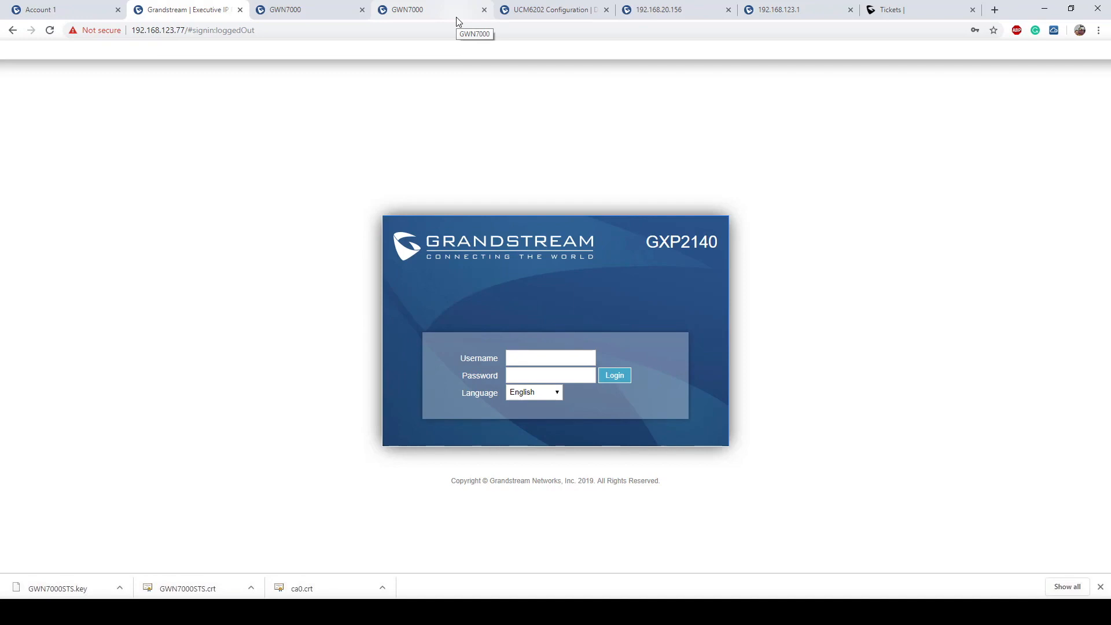
{"action": "left_click", "coordinate": [543, 358]}
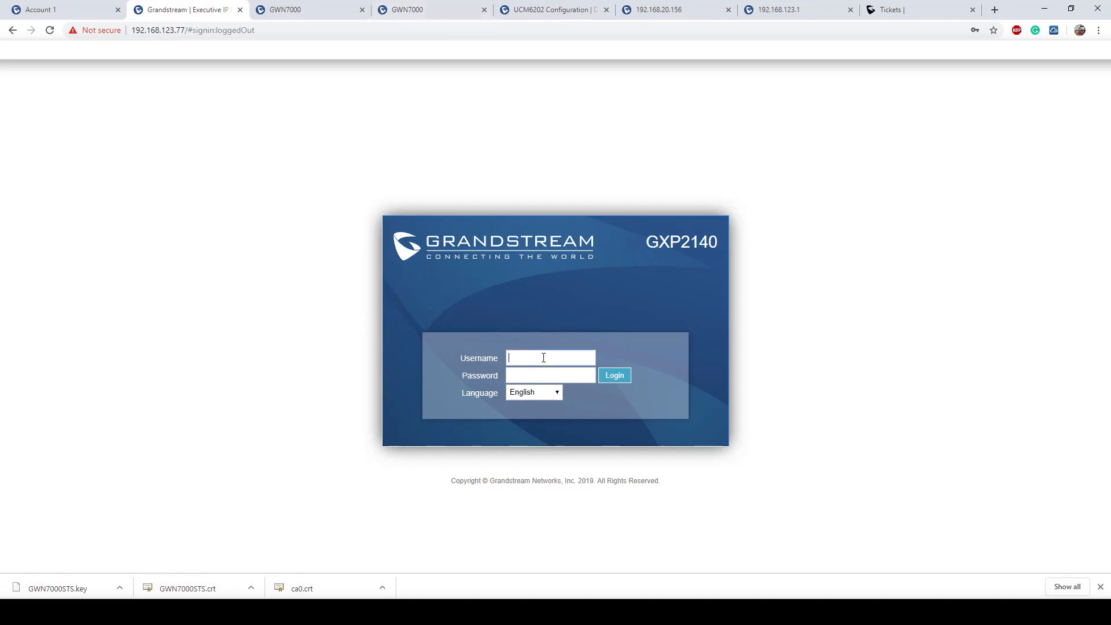
{"action": "type", "text": "admin"}
{"action": "key", "text": "Tab"}
{"action": "type", "text": "admin"}
{"action": "key", "text": "Return"}
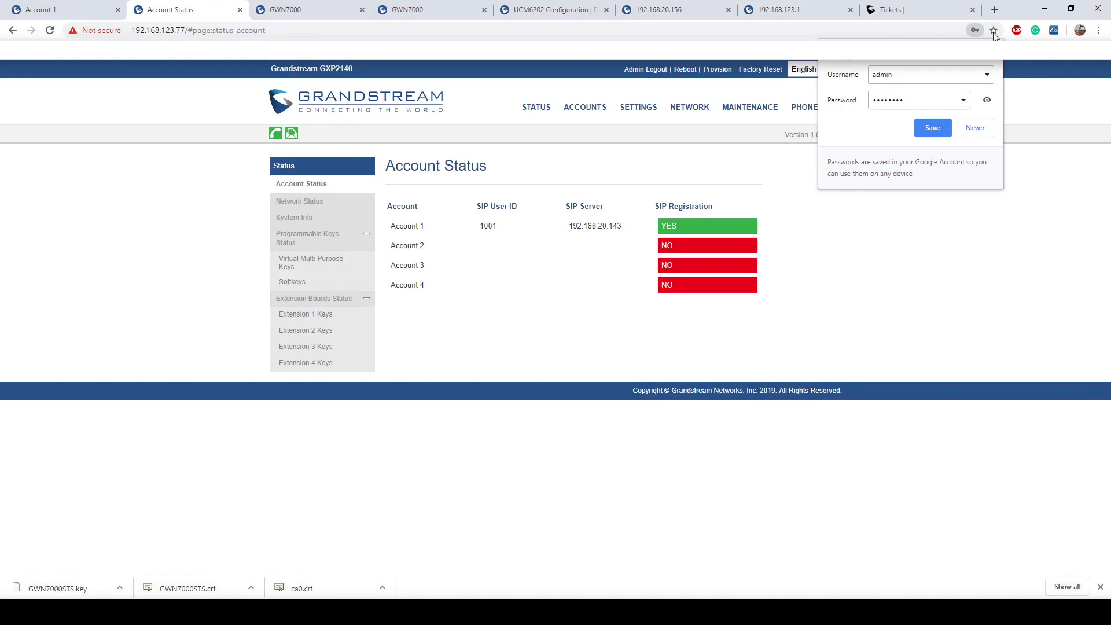
{"action": "left_click", "coordinate": [993, 51]}
- Confirm Account 1 is registered to SIP server 192.168.20.143, then go to the UCM6202 page
{"action": "double_click", "coordinate": [573, 226]}
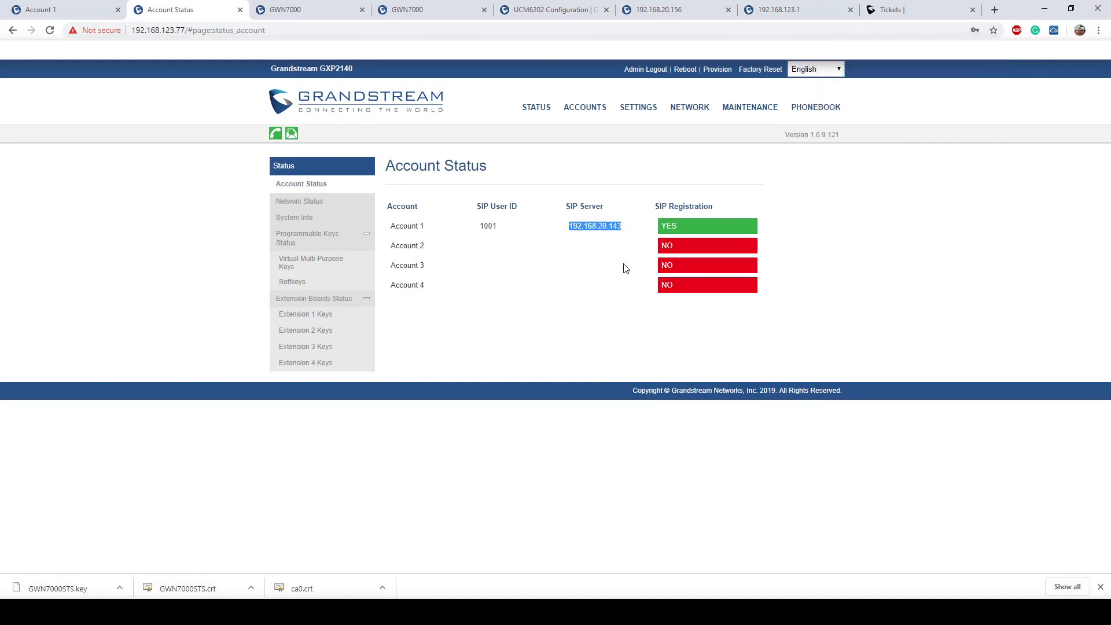
{"action": "left_click", "coordinate": [625, 270]}
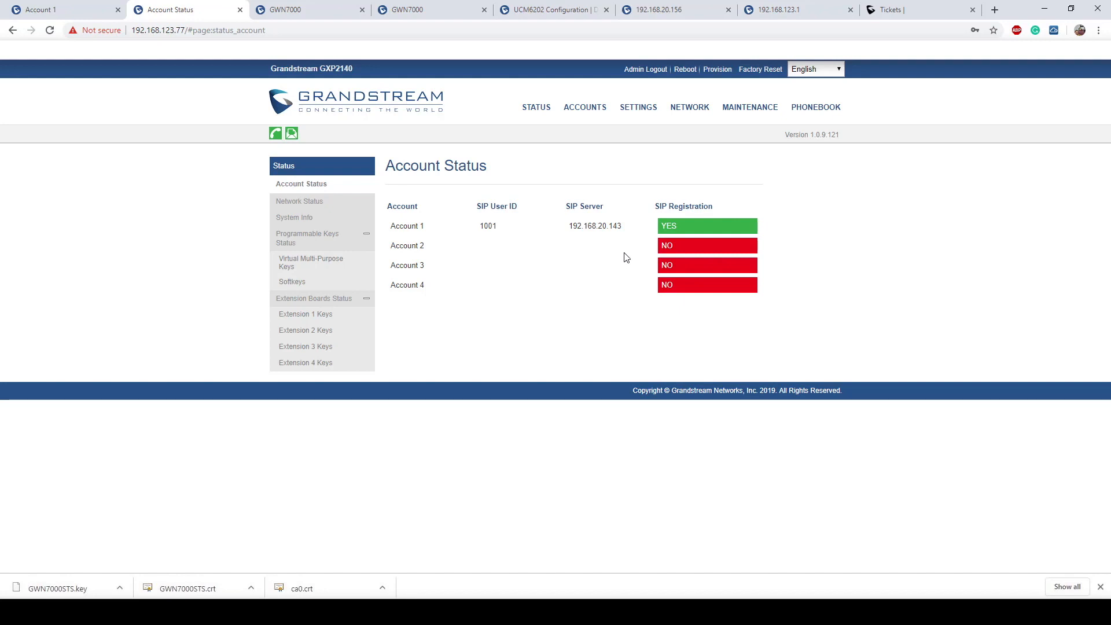
{"action": "left_click", "coordinate": [552, 9]}
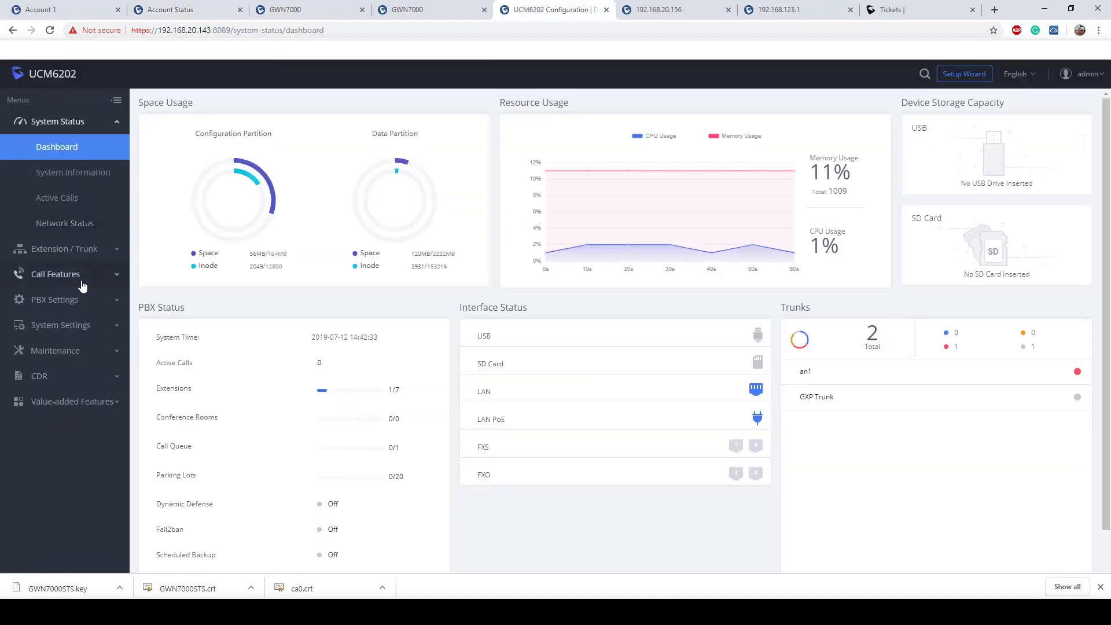
- Go to PBX Settings > SIP Settings > NAT, note External Host 192.168.42.81, and select Local Network Address
{"action": "left_click", "coordinate": [61, 300]}
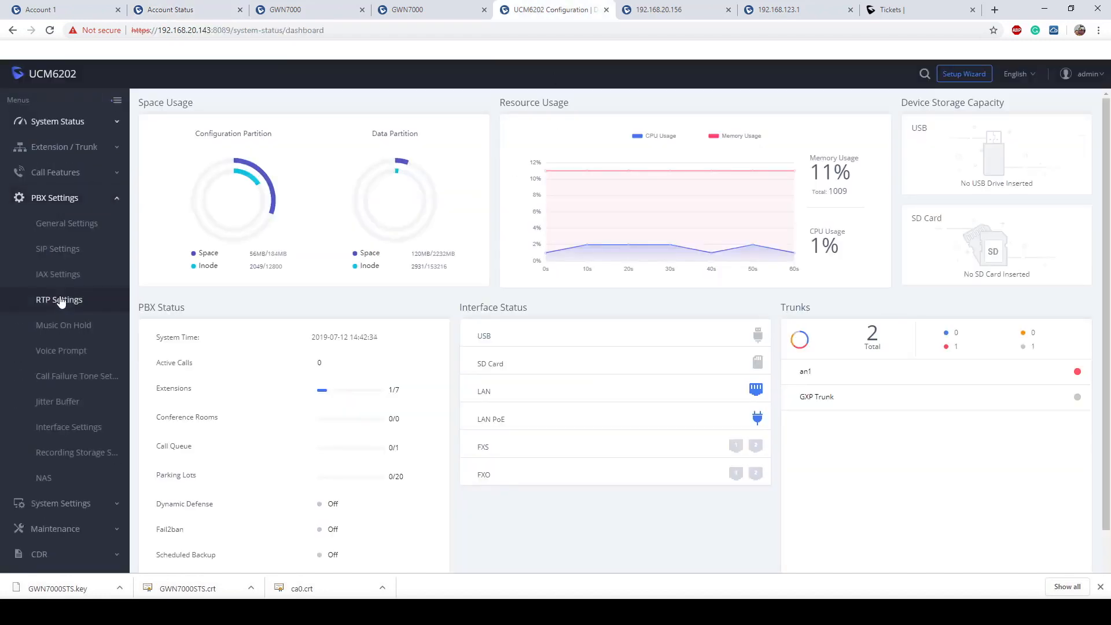
{"action": "left_click", "coordinate": [69, 250]}
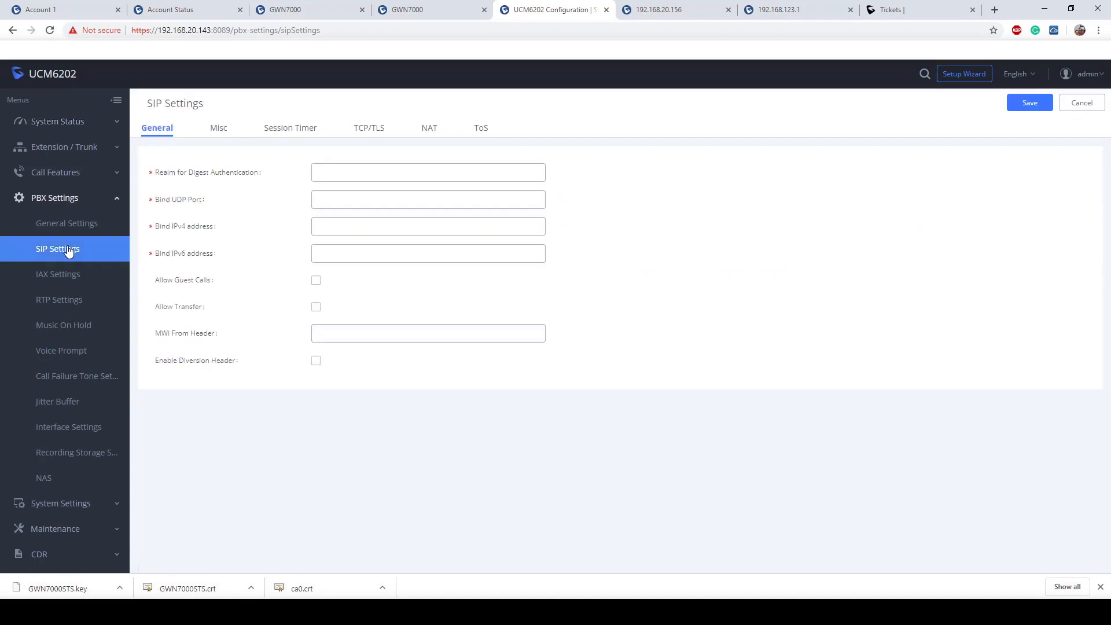
{"action": "left_click", "coordinate": [427, 129]}
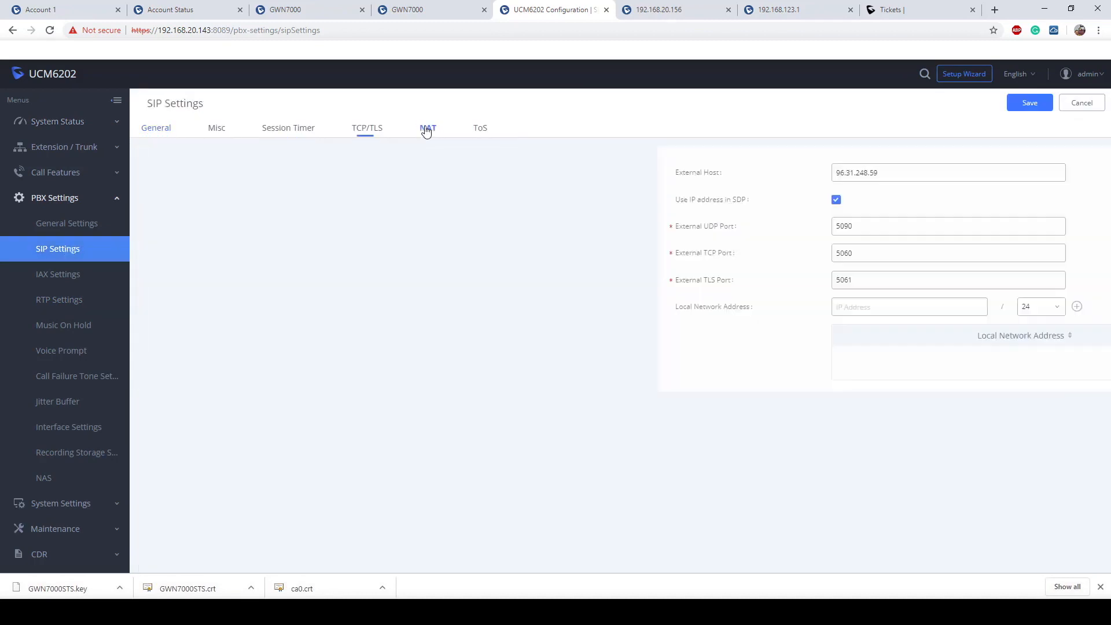
{"action": "double_click", "coordinate": [341, 172]}
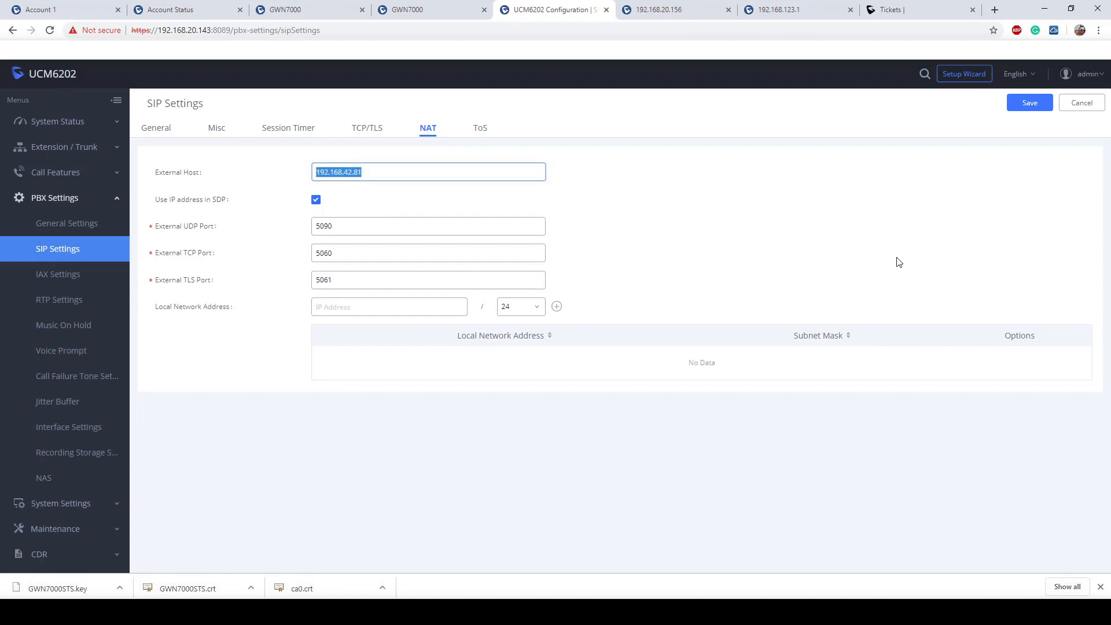
{"action": "left_click", "coordinate": [391, 309]}
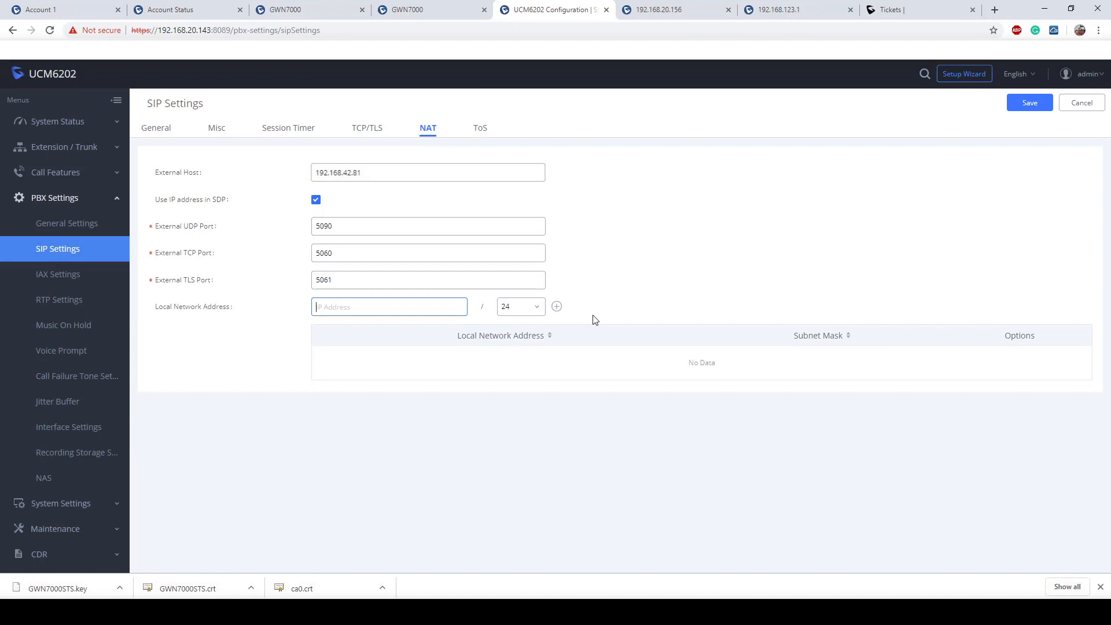
- Add local network addresses 192.168.20.0/24 and 192.168.1.0/24 to the NAT list
{"action": "type", "text": "1"}
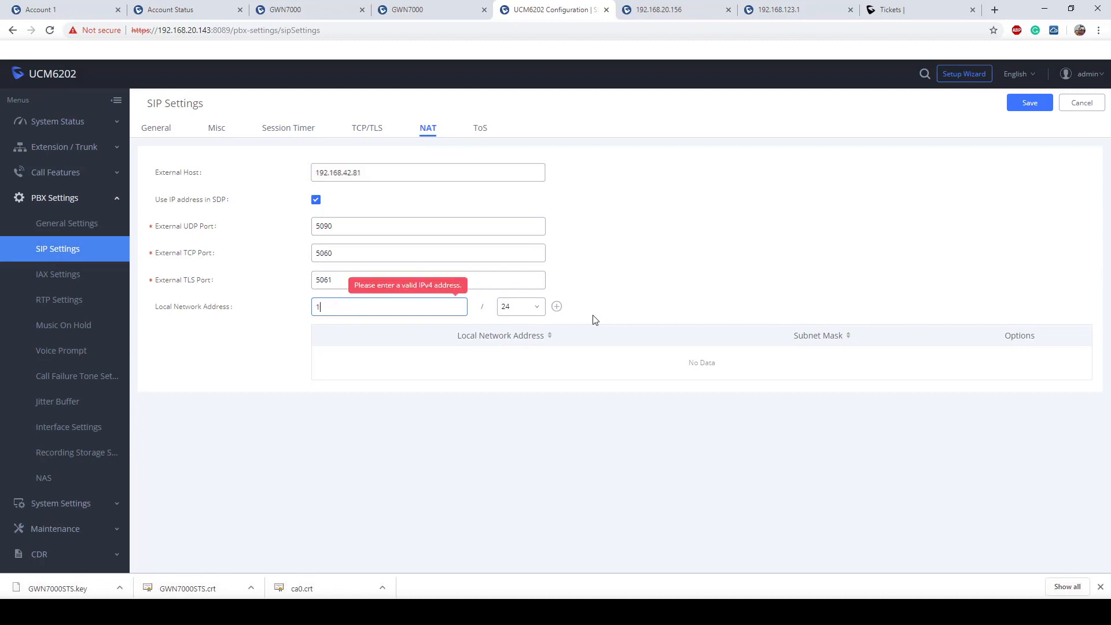
{"action": "type", "text": "92.168.20.0/24"}
{"action": "key", "text": "BackSpace"}
{"action": "key", "text": "BackSpace"}
{"action": "key", "text": "BackSpace"}
{"action": "key", "text": "BackSpace"}
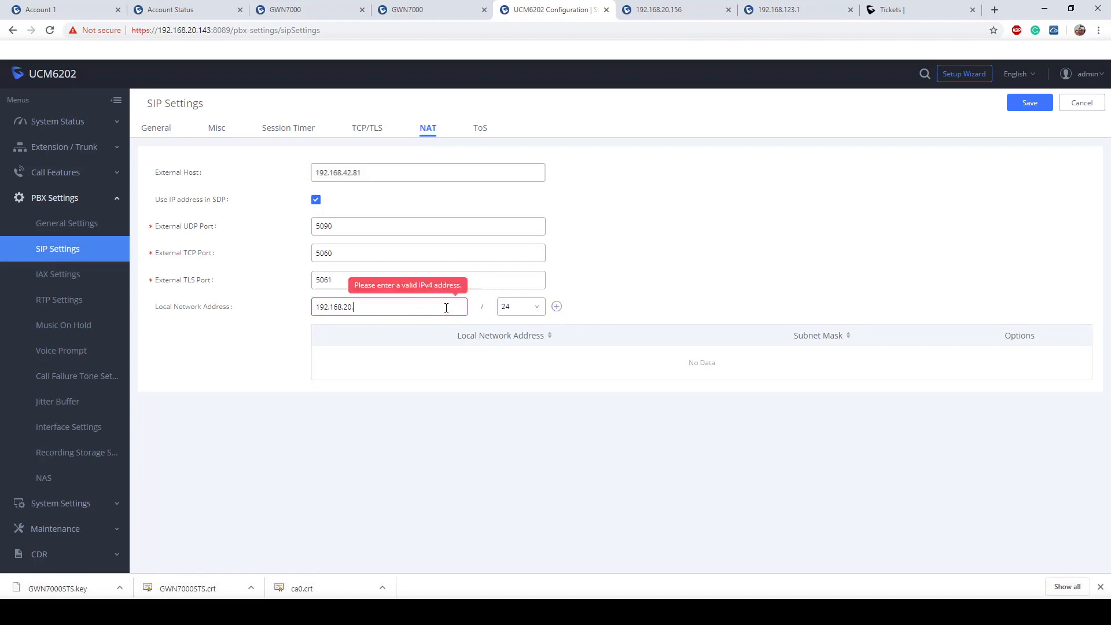
{"action": "type", "text": ".0"}
{"action": "left_click", "coordinate": [556, 306]}
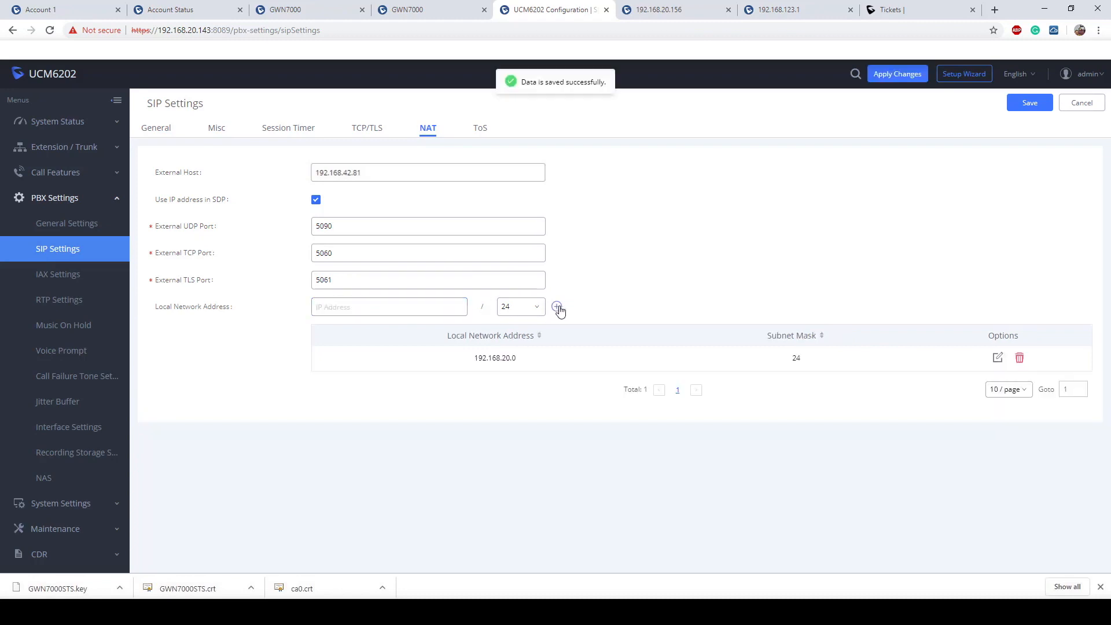
{"action": "left_click", "coordinate": [404, 305]}
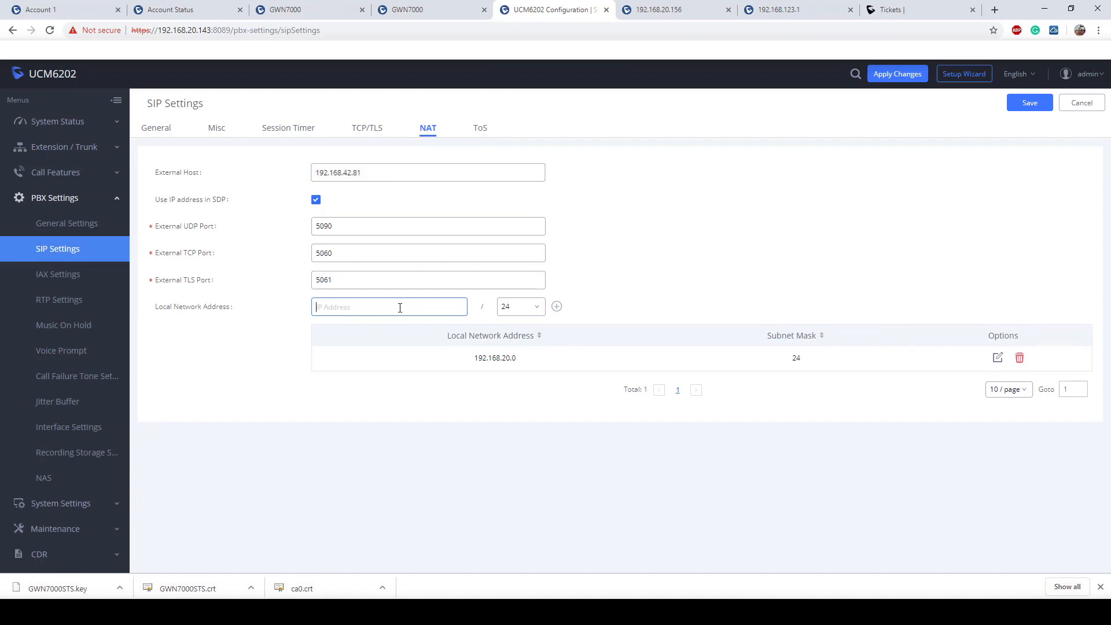
{"action": "type", "text": "192.168"}
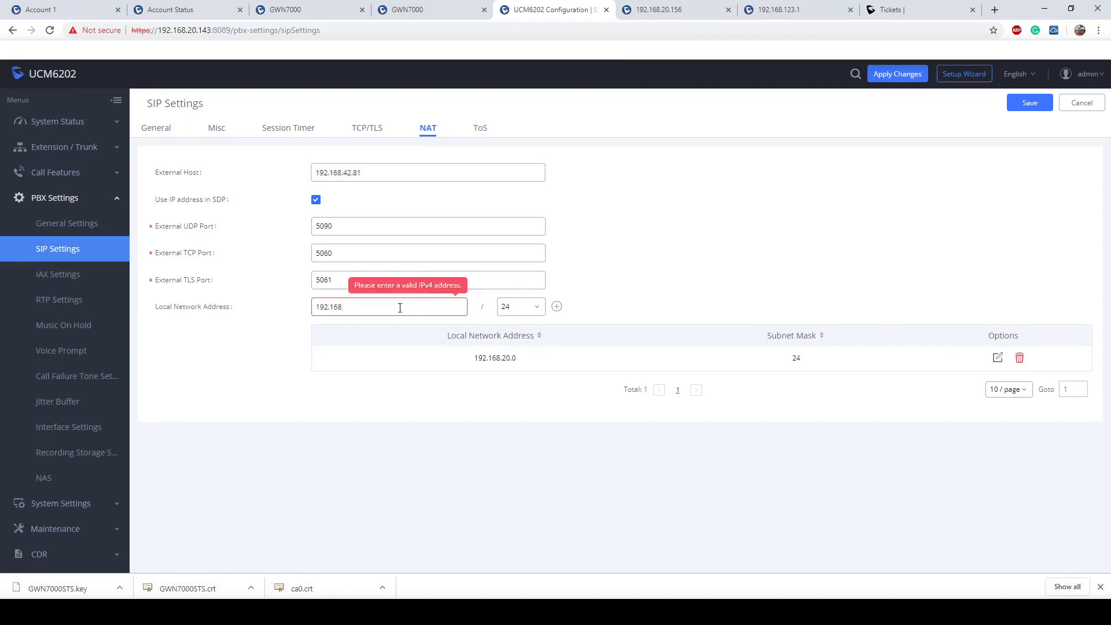
{"action": "type", "text": ".1.0"}
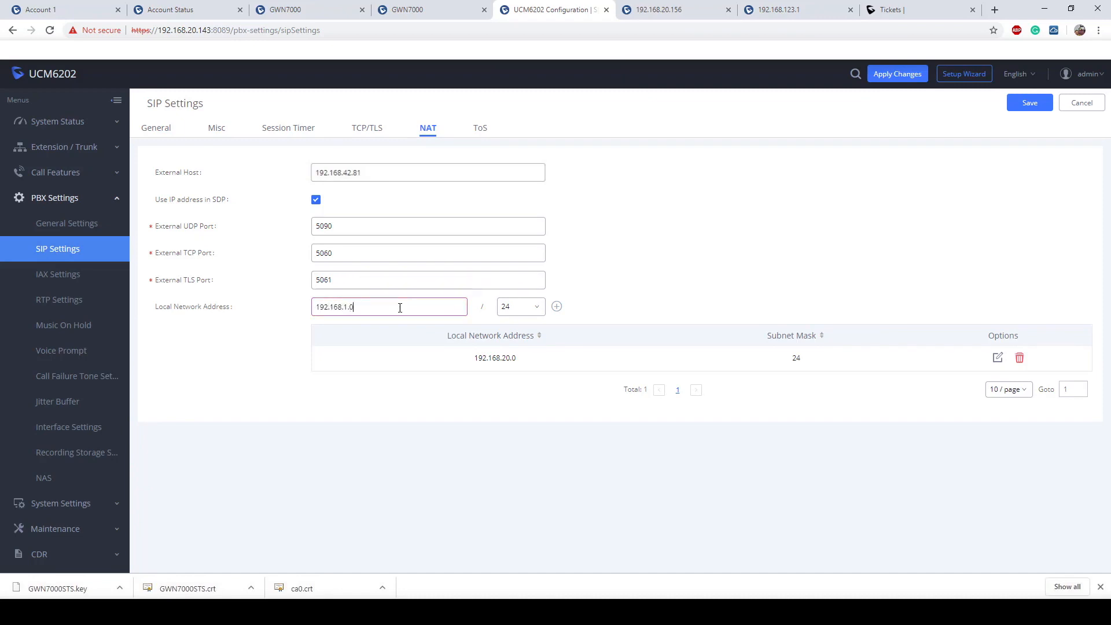
{"action": "left_click", "coordinate": [557, 306]}
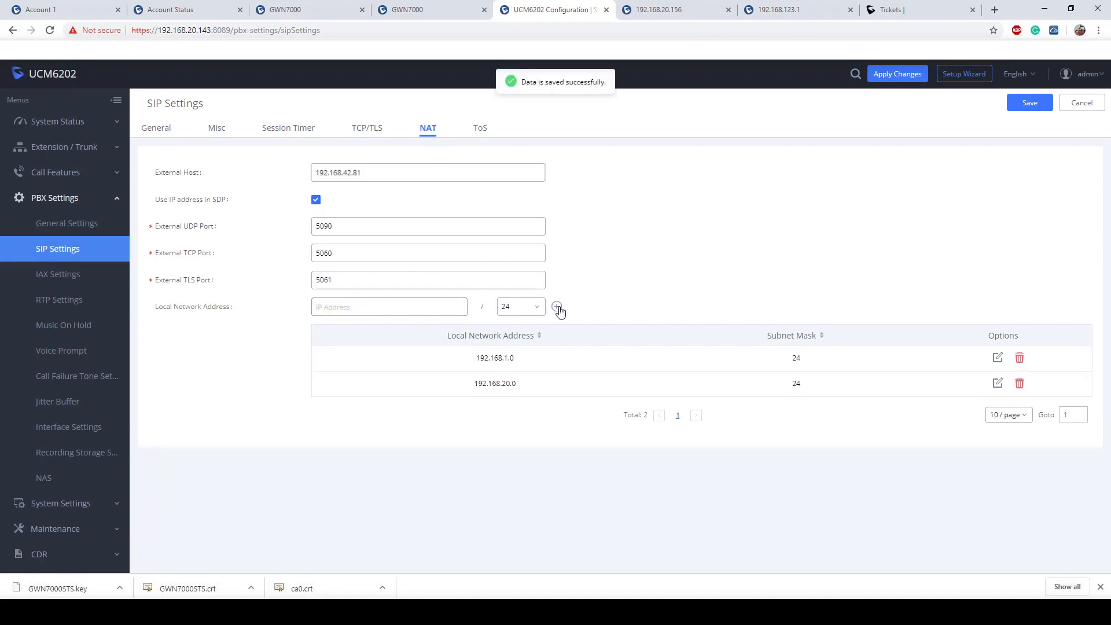
{"action": "left_click", "coordinate": [387, 308]}
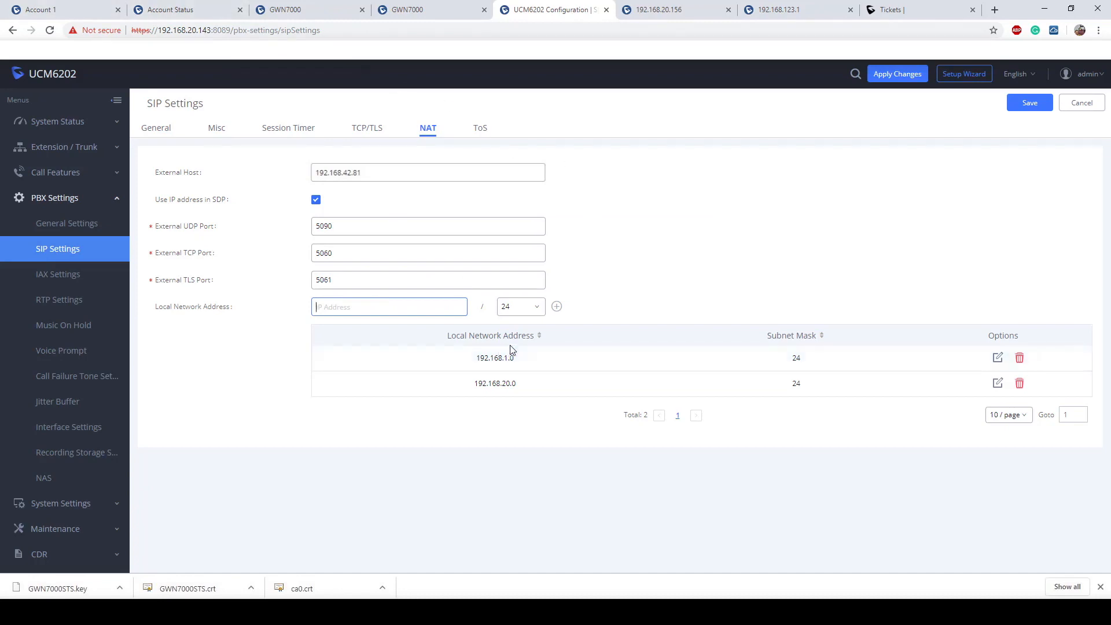
- Add 192.168.123.0/24 as a third local network, save the SIP settings, and confirm the restart
{"action": "type", "text": "192.16"}
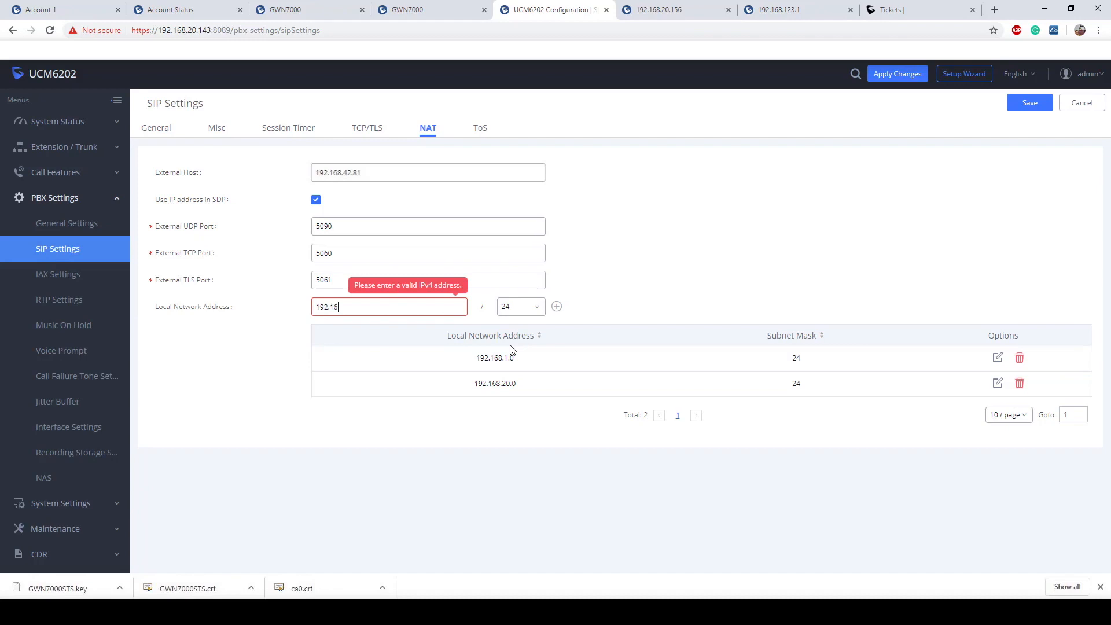
{"action": "type", "text": "8.123.0"}
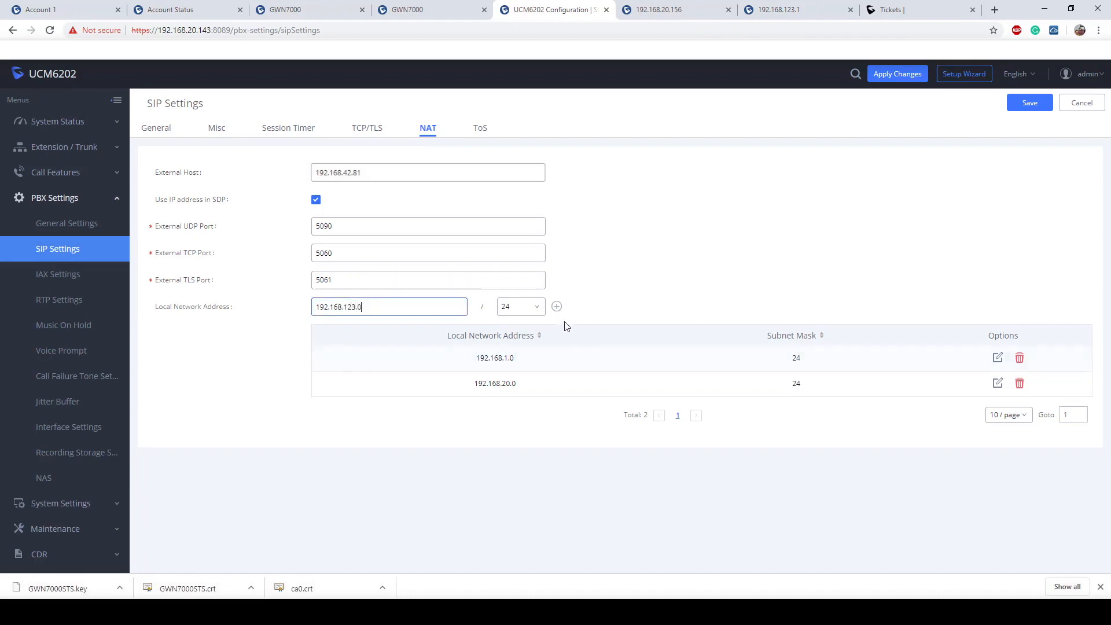
{"action": "left_click", "coordinate": [557, 307]}
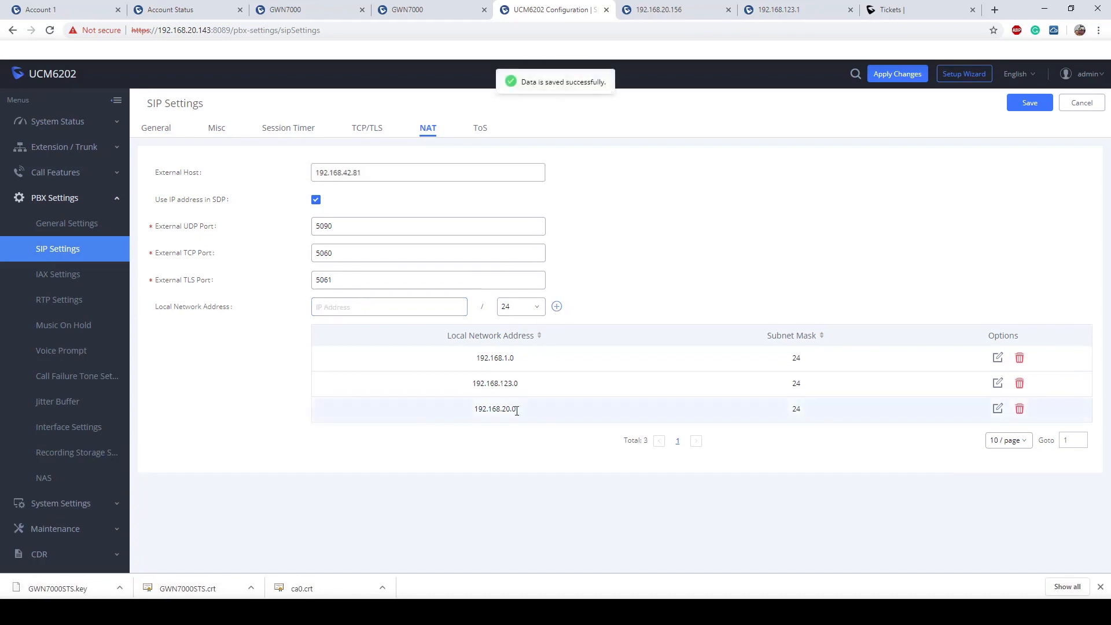
{"action": "left_click_drag", "start_coordinate": [524, 385], "coordinate": [459, 384]}
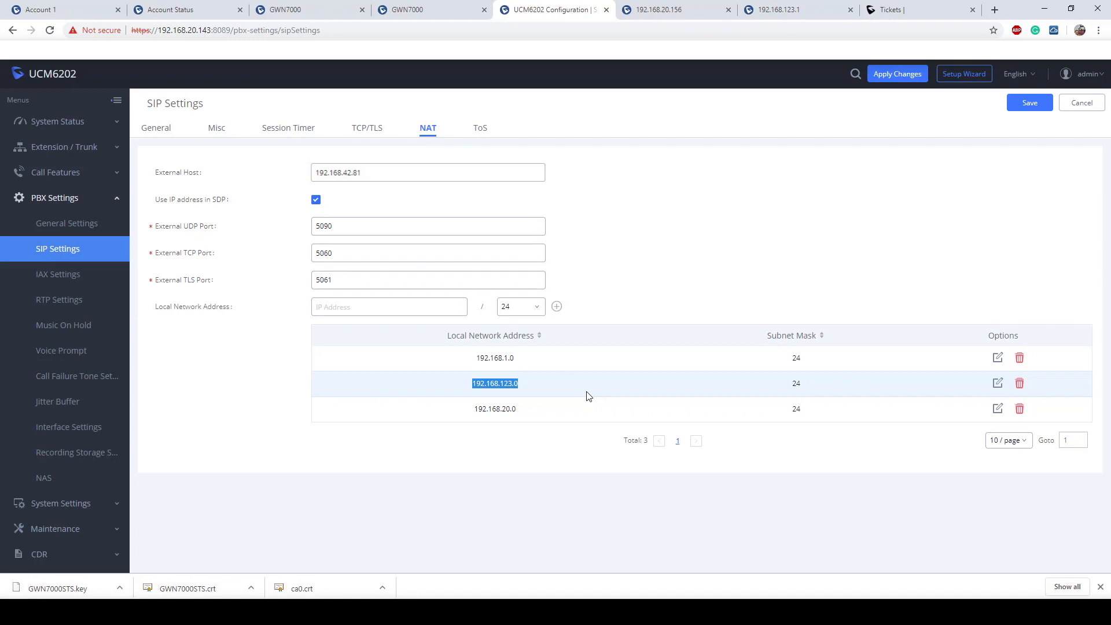
{"action": "left_click", "coordinate": [221, 169]}
{"action": "left_click_drag", "start_coordinate": [537, 386], "coordinate": [466, 386]}
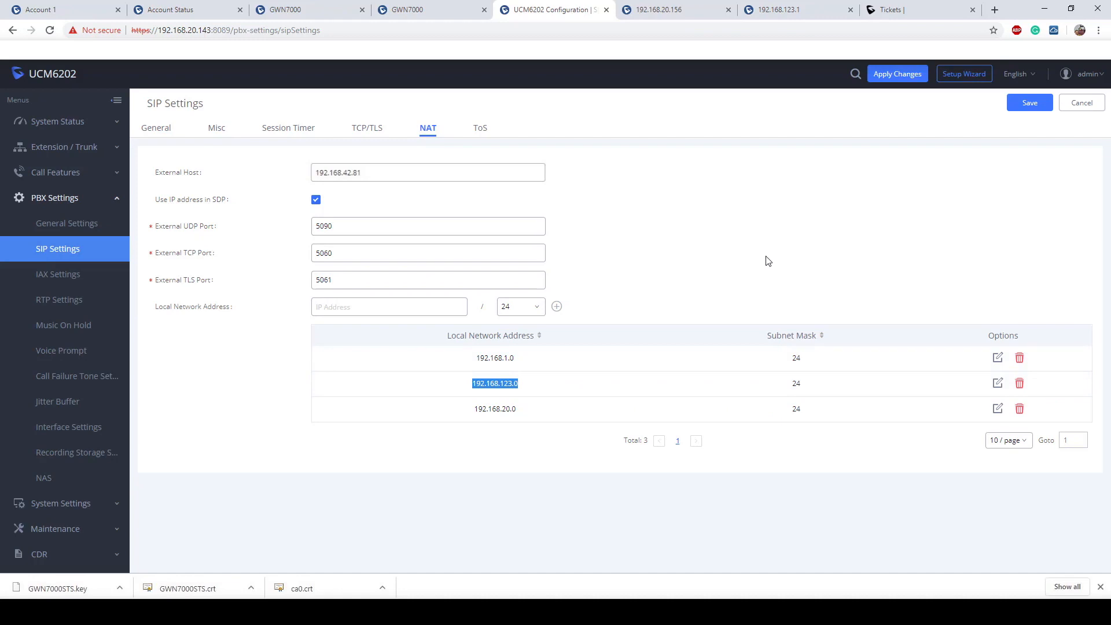
{"action": "left_click", "coordinate": [1030, 109]}
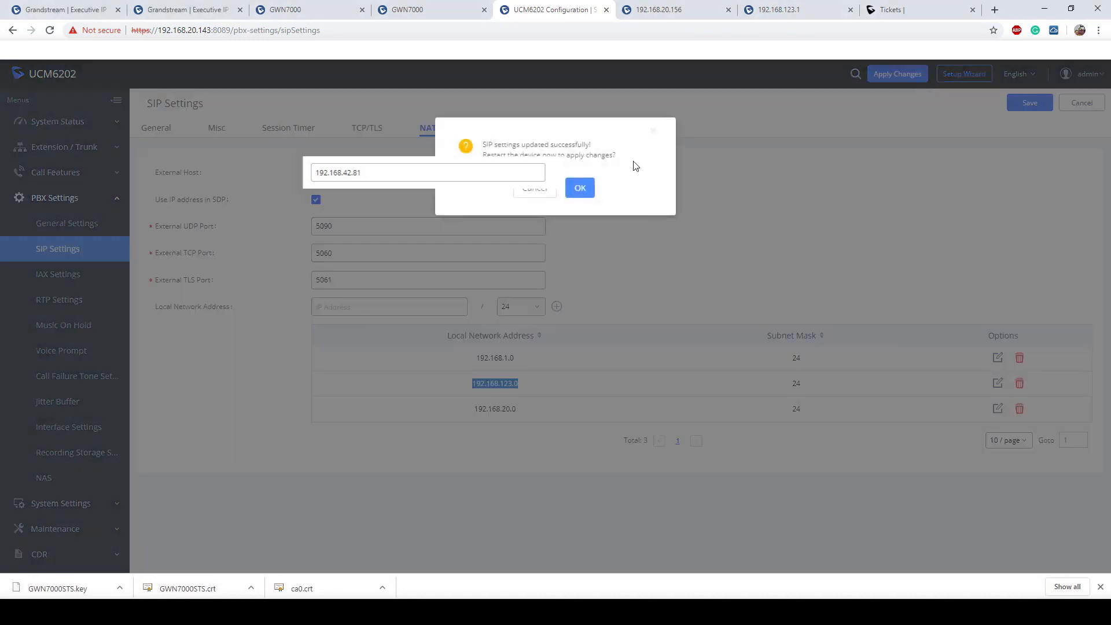
{"action": "left_click", "coordinate": [580, 188]}
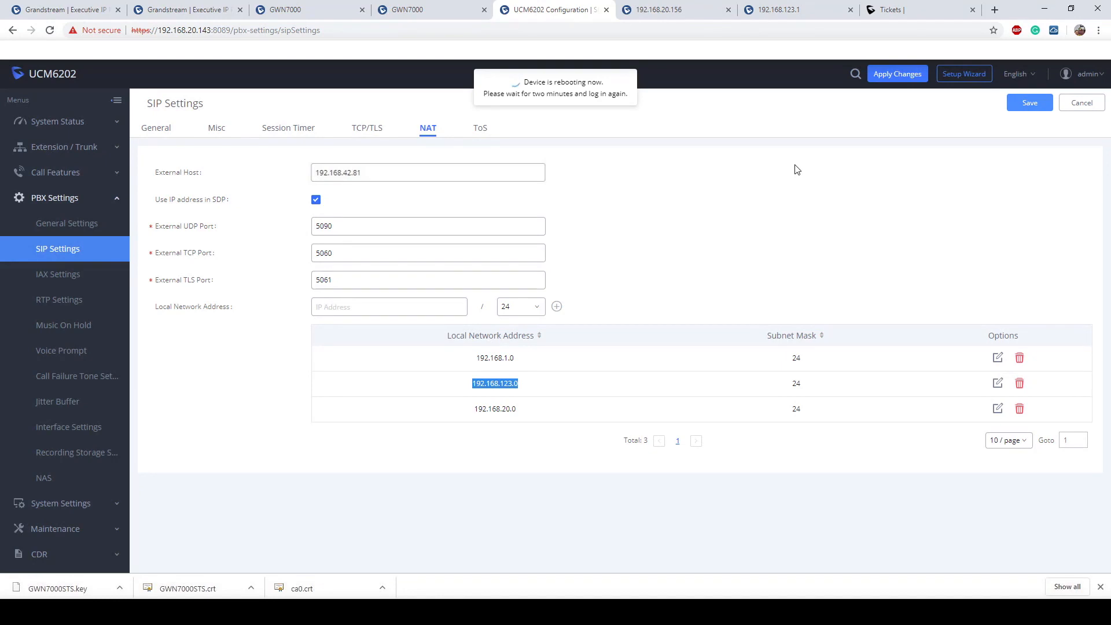